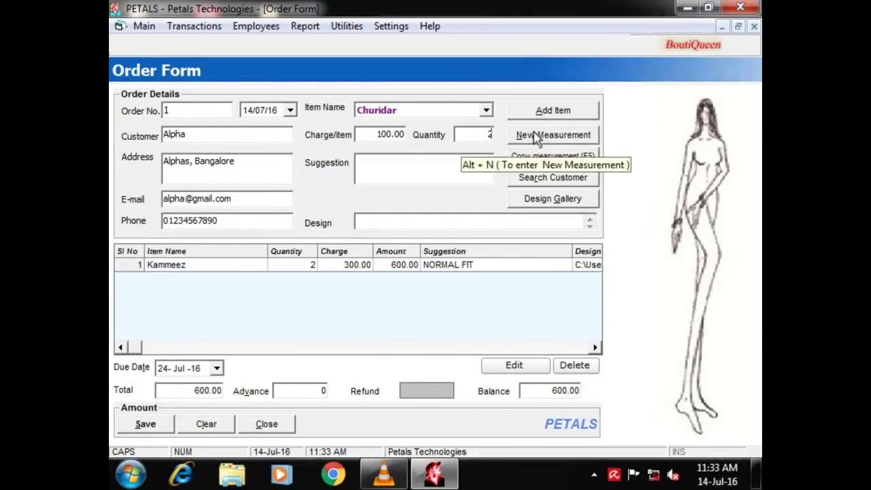
Enter the Churidar measurements: length 40, waist round 28, thigh round 20, calf round 14 and ankle 9, and confirm them.
{"action": "type", "text": "20"}
{"action": "key", "text": "Tab"}
{"action": "type", "text": "14"}
{"action": "key", "text": "Tab"}
{"action": "type", "text": "9"}
{"action": "left_click", "coordinate": [277, 320]}
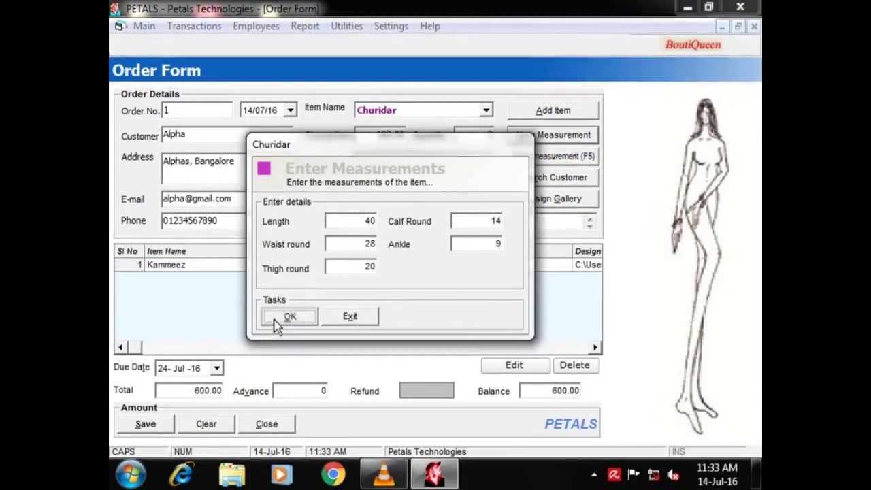
Add one Dress Material item to the order with a charge of 1200.
{"action": "type", "text": "Dress Material"}
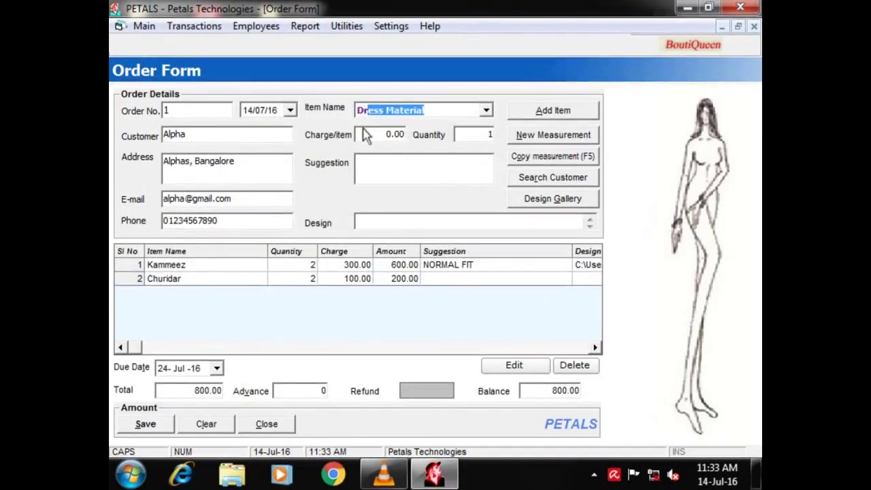
{"action": "key", "text": "Tab"}
{"action": "type", "text": "1200"}
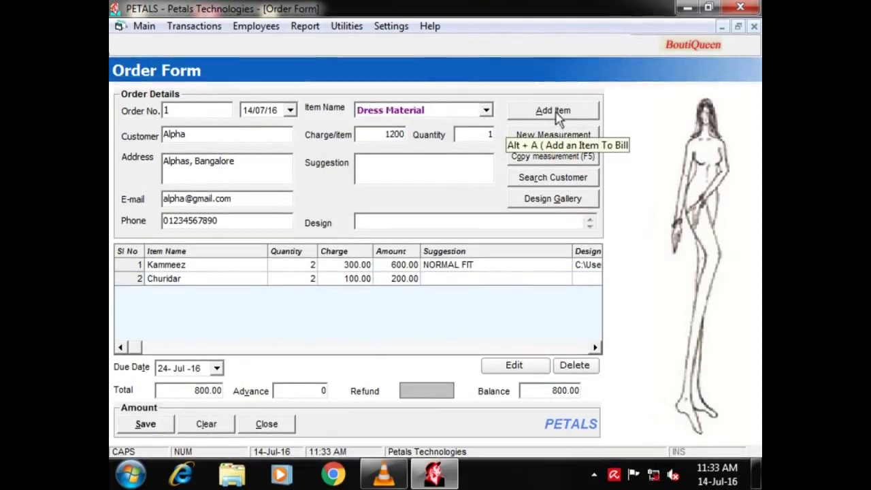
{"action": "left_click", "coordinate": [557, 113]}
Add a second Dress Material item to the order with a charge of 950.
{"action": "key", "text": "Tab"}
{"action": "type", "text": "950"}
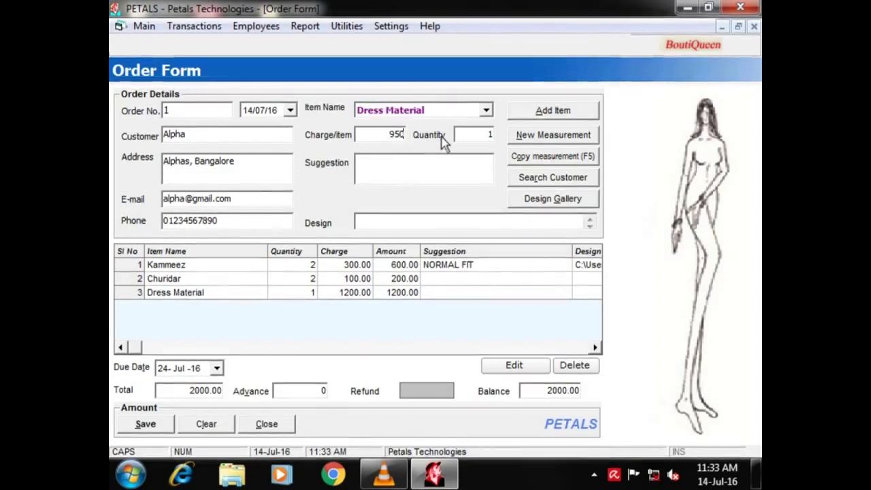
{"action": "left_click", "coordinate": [555, 113]}
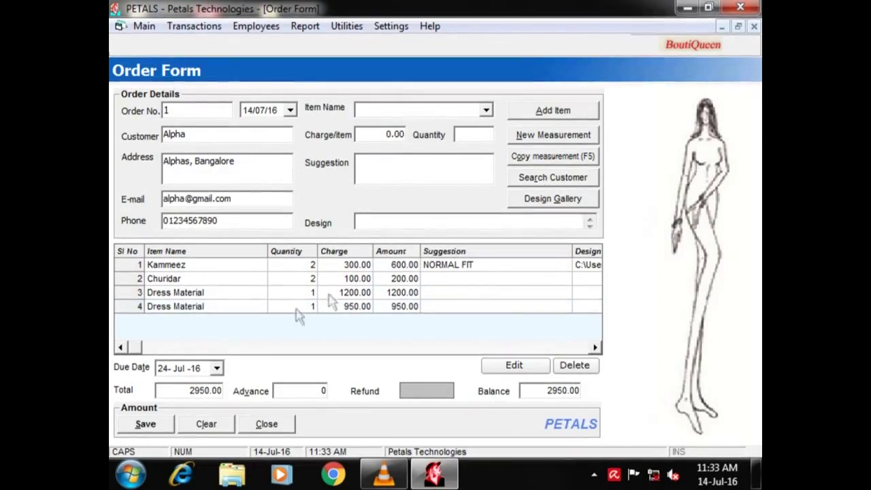
Set the due date to 21-Jul-16 and the advance to 950, and save the order, closing its estimate.
{"action": "left_click", "coordinate": [216, 369]}
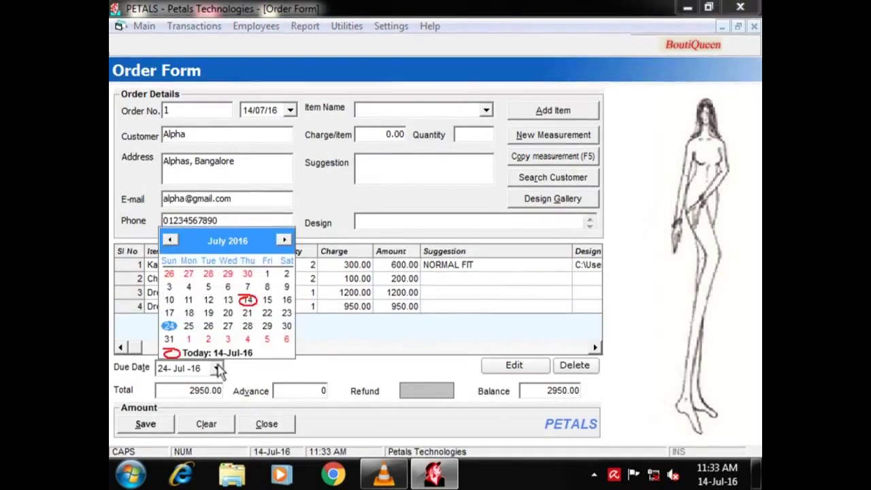
{"action": "left_click", "coordinate": [247, 314]}
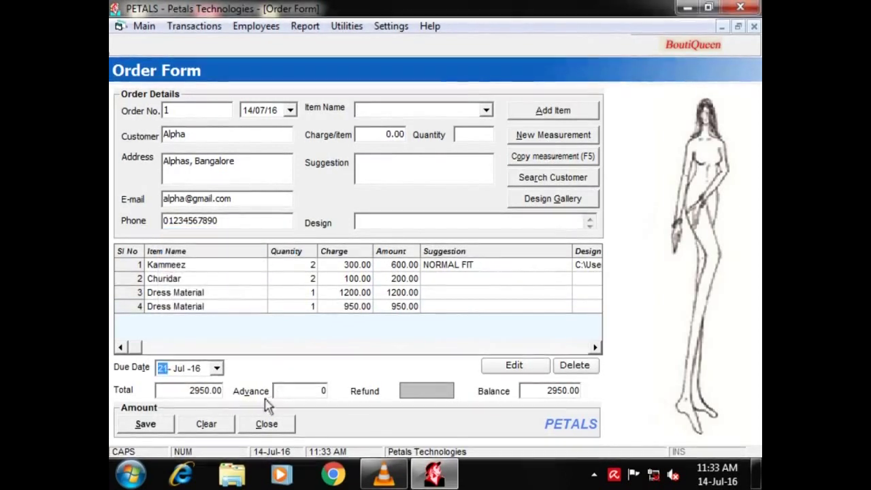
{"action": "left_click", "coordinate": [298, 390]}
{"action": "type", "text": "950"}
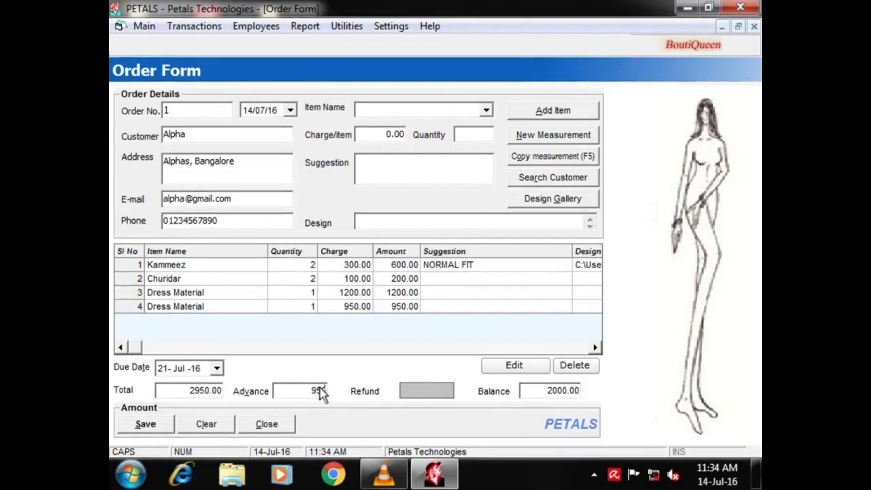
{"action": "left_click", "coordinate": [146, 425]}
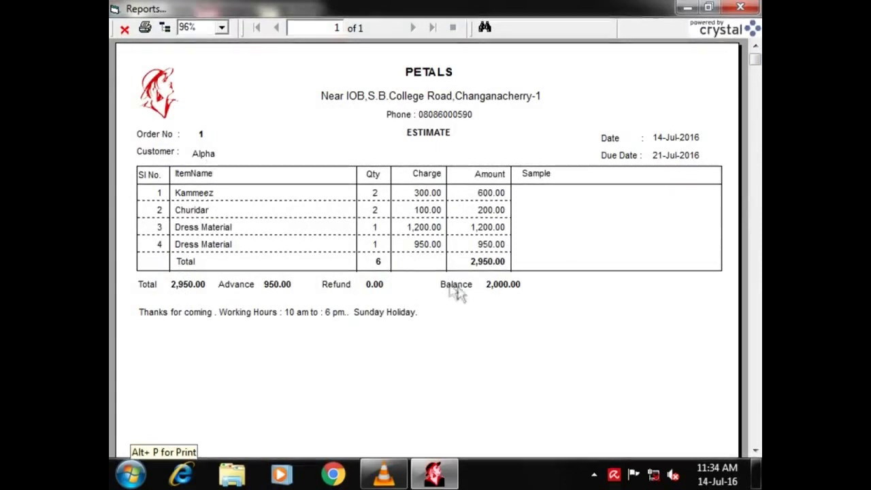
{"action": "left_click", "coordinate": [124, 29]}
Open the delivery details of the saved order and view the attached designs 0.jpg and 1.jpg.
{"action": "left_click", "coordinate": [124, 27]}
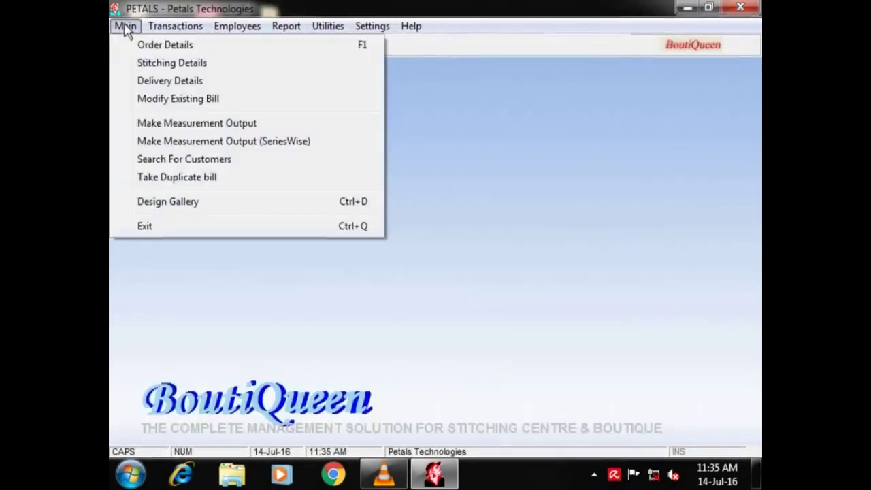
{"action": "left_click", "coordinate": [146, 81]}
{"action": "left_click", "coordinate": [256, 129]}
{"action": "left_click", "coordinate": [241, 143]}
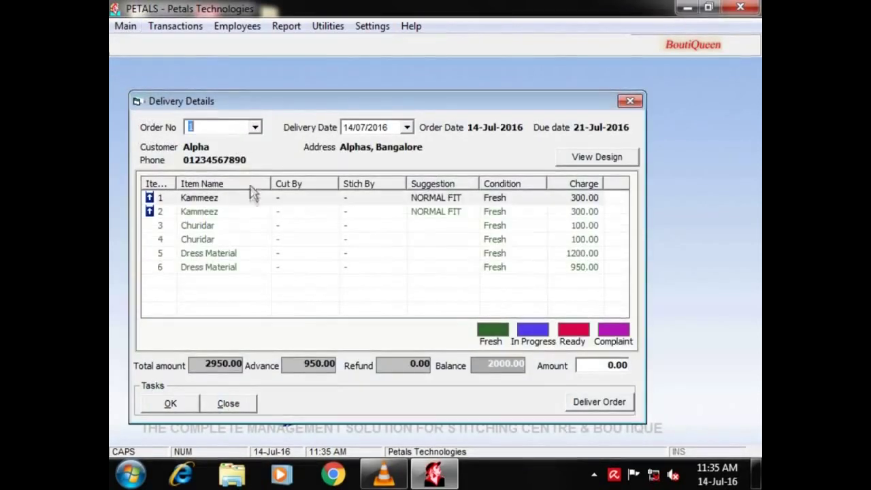
{"action": "left_click", "coordinate": [594, 159]}
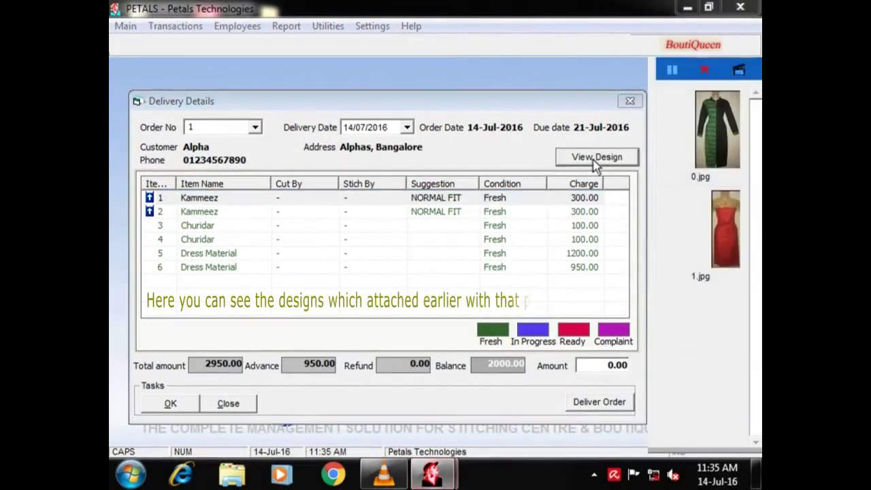
{"action": "left_click", "coordinate": [709, 157]}
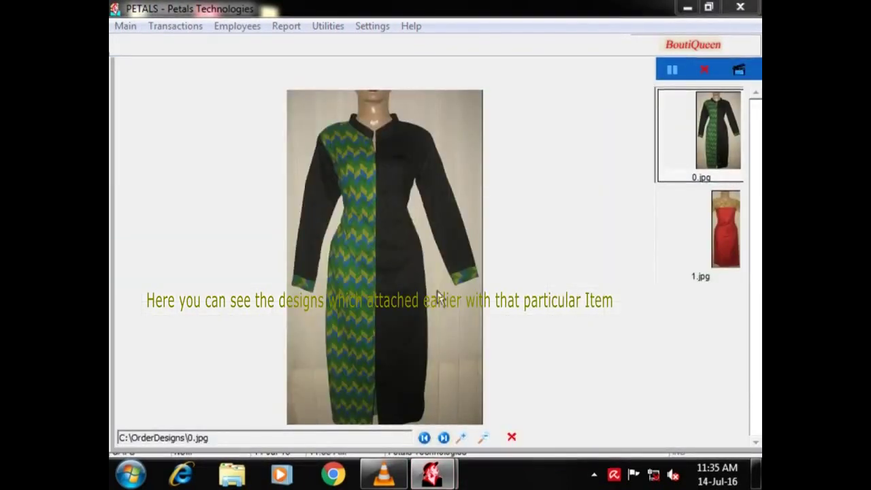
{"action": "left_click", "coordinate": [512, 438]}
{"action": "left_click", "coordinate": [713, 235]}
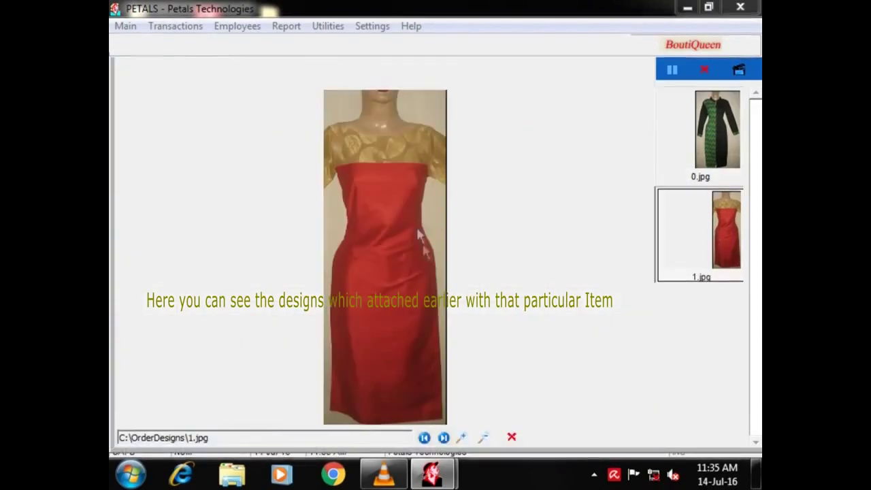
{"action": "left_click", "coordinate": [512, 438]}
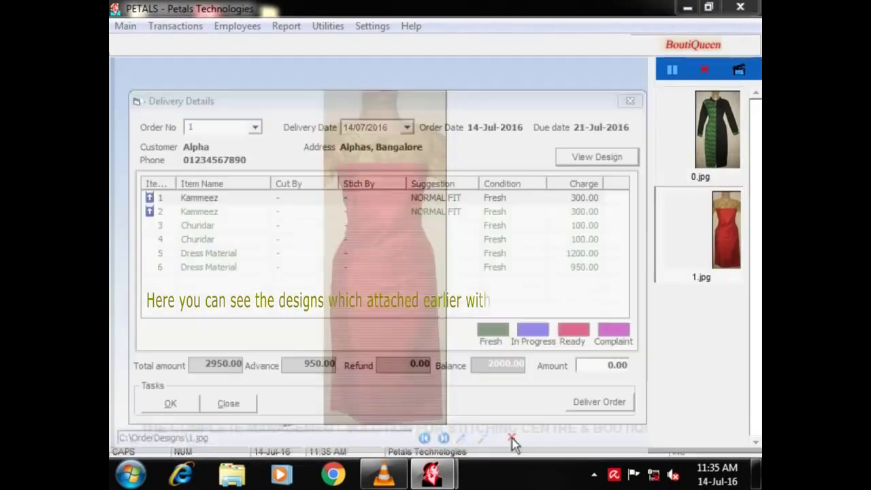
{"action": "left_click", "coordinate": [230, 404]}
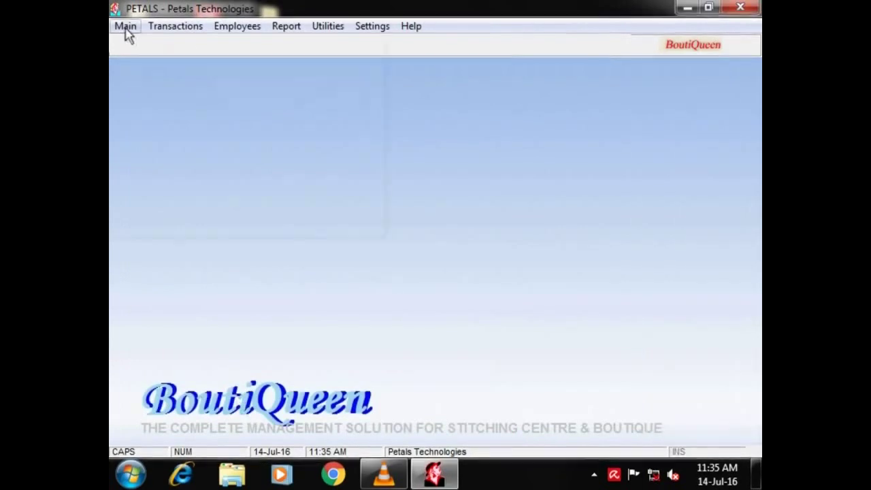
Open the customer's existing bill for modification.
{"action": "left_click", "coordinate": [125, 26]}
{"action": "left_click", "coordinate": [158, 102]}
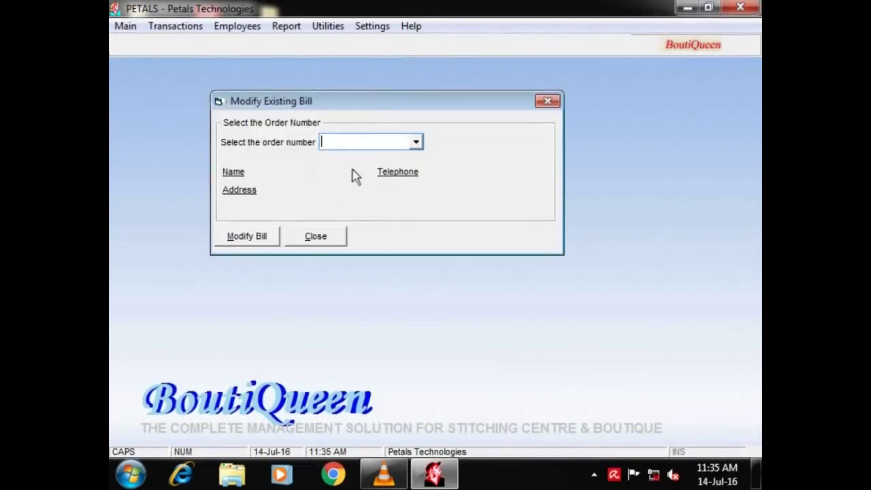
{"action": "left_click", "coordinate": [416, 142]}
{"action": "left_click", "coordinate": [385, 157]}
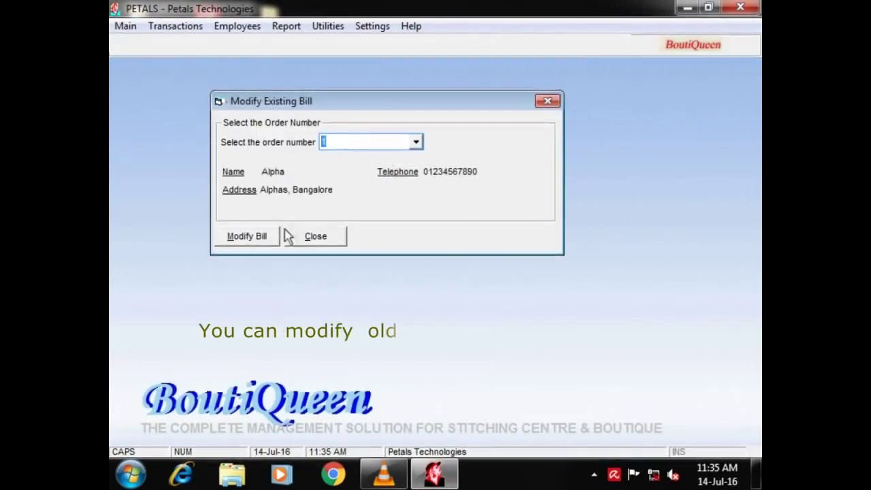
{"action": "left_click", "coordinate": [263, 238]}
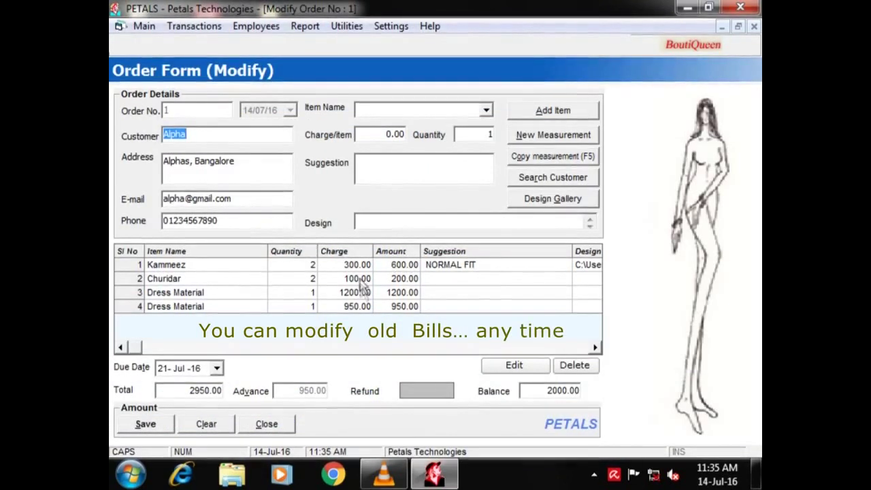
Enter the Kammeez measurements: Bust Length through Arm Hole 9/14/20/45/14/22/12/10/8/15, Chest through Back Neck Dip 30/31/24/31/32/8/6/5, and Flare 18.
{"action": "left_click", "coordinate": [365, 267]}
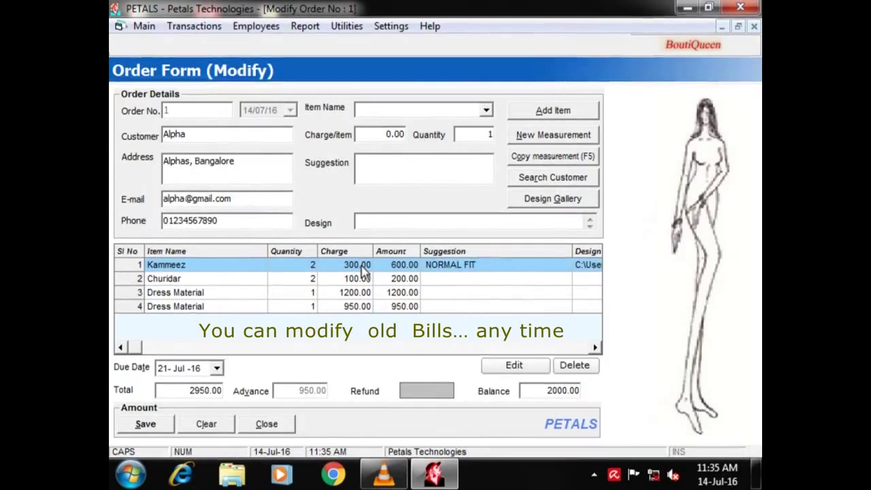
{"action": "double_click", "coordinate": [365, 271]}
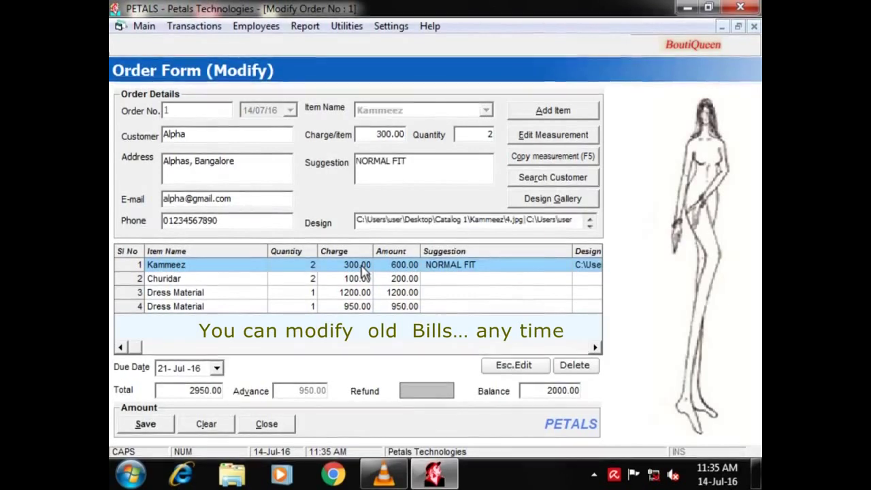
{"action": "left_click", "coordinate": [533, 136]}
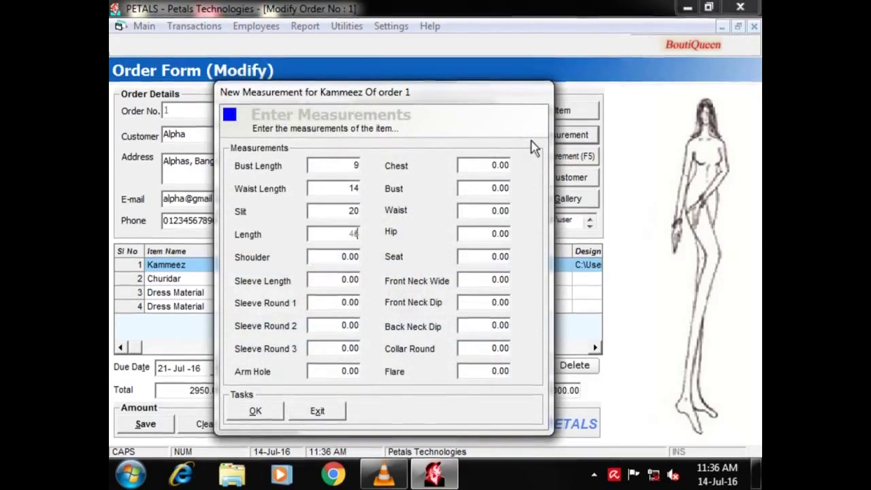
{"action": "type", "text": "22\t12\t10\t8\t15\t30\t31\t24\t31\t32\t8\t6\t5\t\t18"}
{"action": "left_click", "coordinate": [256, 411]}
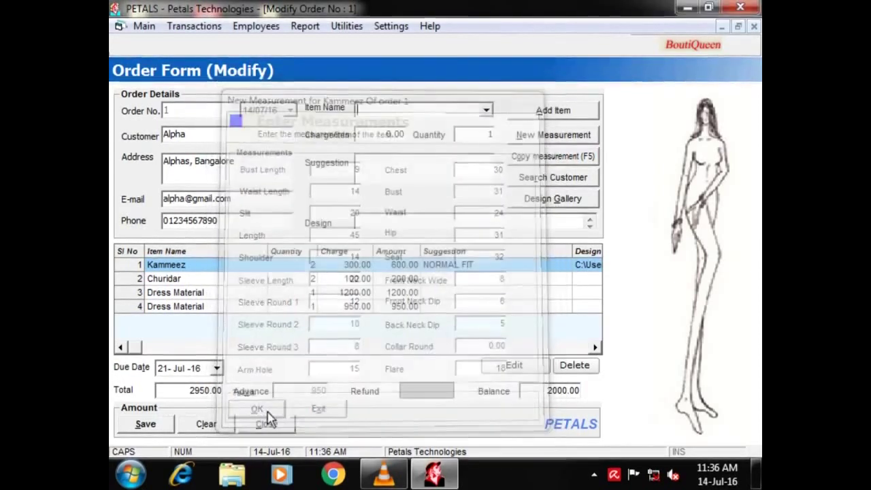
Save the modified order and close its measurement output.
{"action": "left_click", "coordinate": [145, 425]}
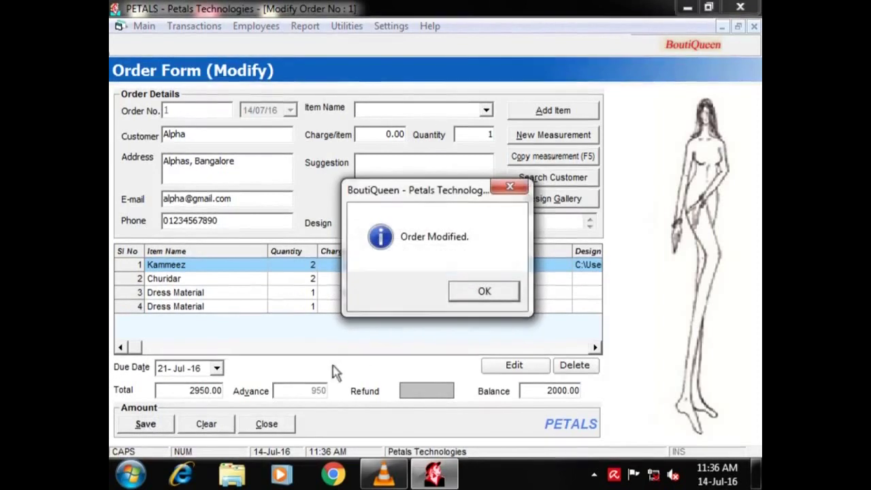
{"action": "left_click", "coordinate": [485, 293]}
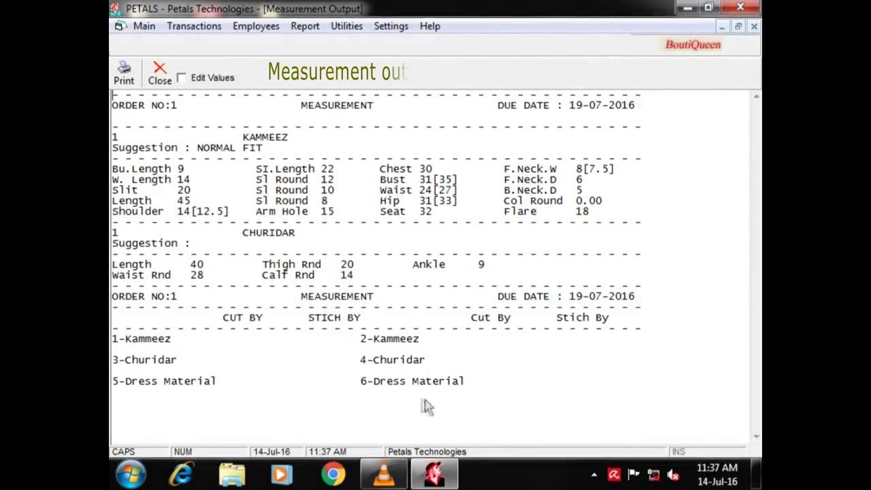
{"action": "left_click", "coordinate": [160, 75]}
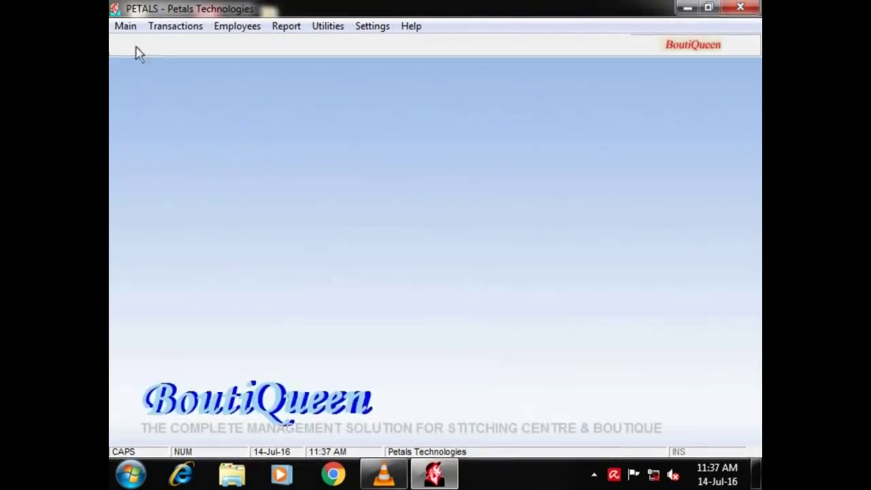
Open the stitching details of the customer's order.
{"action": "left_click", "coordinate": [125, 27]}
{"action": "left_click", "coordinate": [141, 63]}
{"action": "left_click", "coordinate": [262, 136]}
{"action": "left_click", "coordinate": [243, 151]}
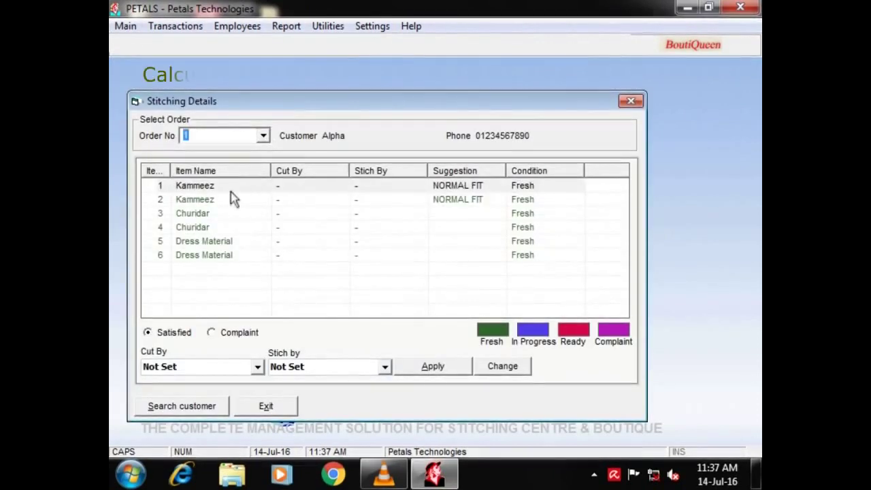
Assign the cutting employee and the stitching employee to both Kammeez items and apply the assignments.
{"action": "left_click", "coordinate": [233, 187]}
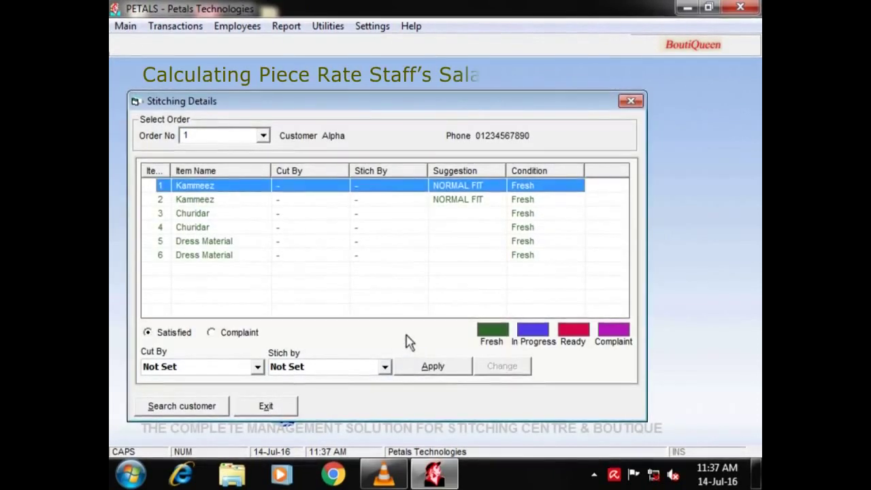
{"action": "key", "text": "Tab"}
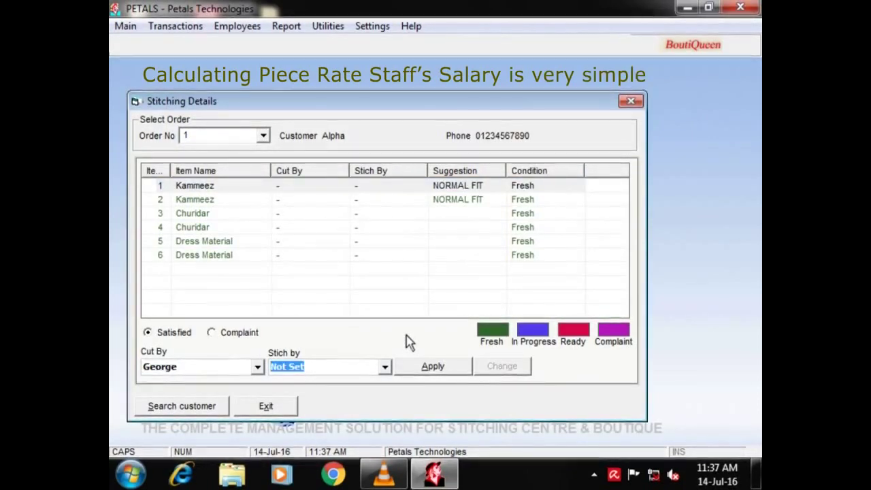
{"action": "key", "text": "Return"}
{"action": "key", "text": "Tab"}
{"action": "key", "text": "Down"}
{"action": "key", "text": "Tab"}
{"action": "key", "text": "Down"}
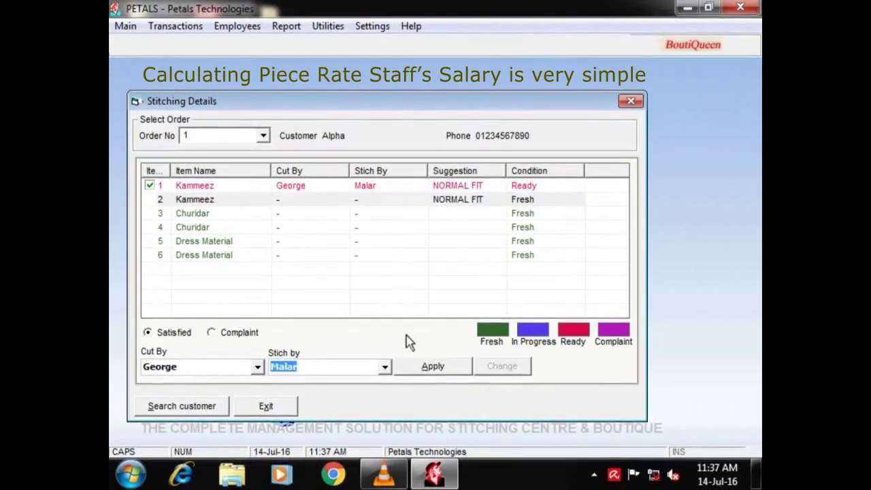
{"action": "key", "text": "Return"}
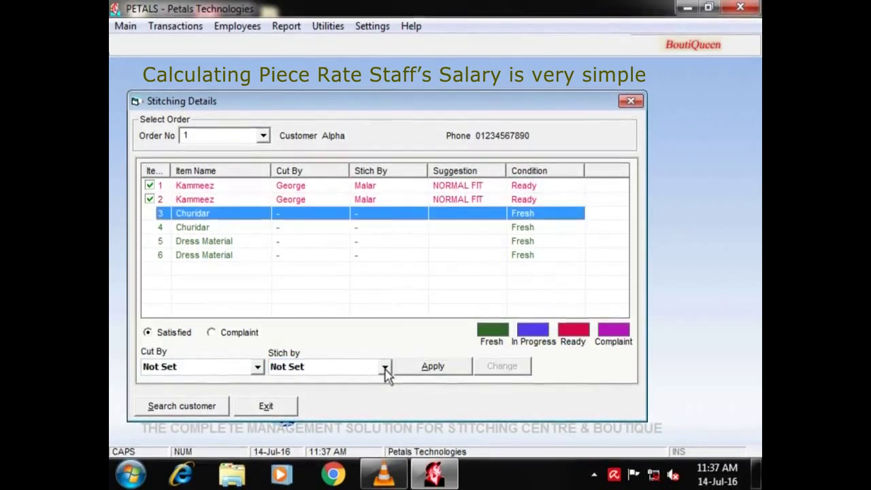
Assign the same cutting employee to both Churidar items with the stitching employee left as Not Set, and apply.
{"action": "left_click", "coordinate": [257, 368]}
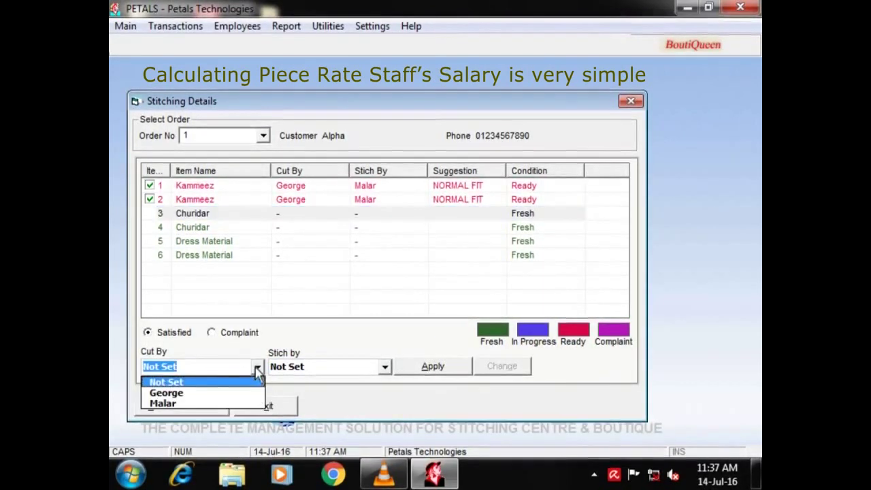
{"action": "left_click", "coordinate": [433, 368]}
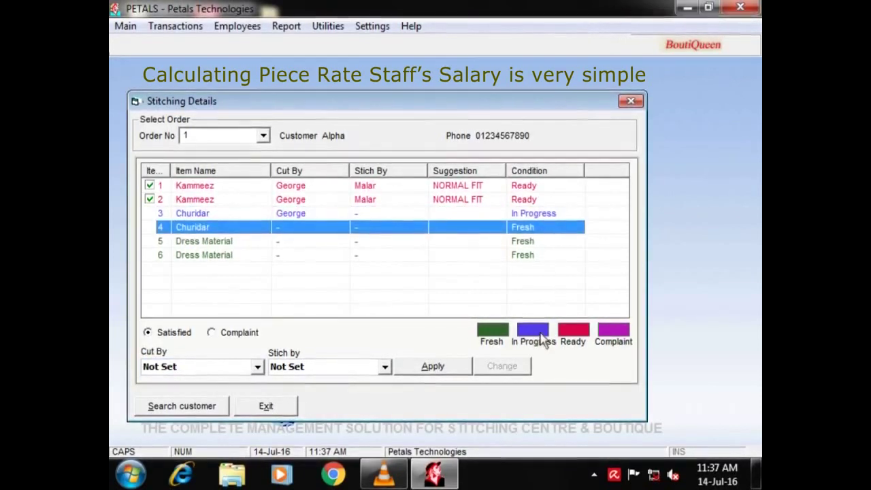
{"action": "left_click", "coordinate": [257, 368]}
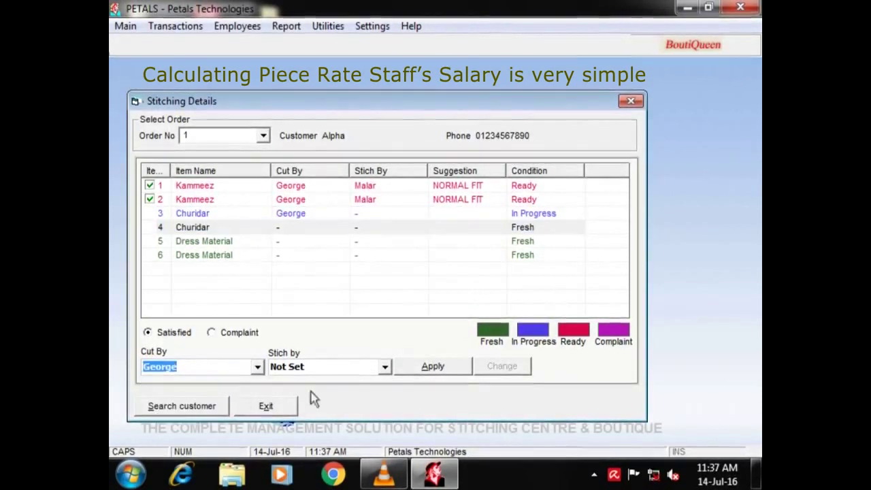
{"action": "left_click", "coordinate": [439, 371]}
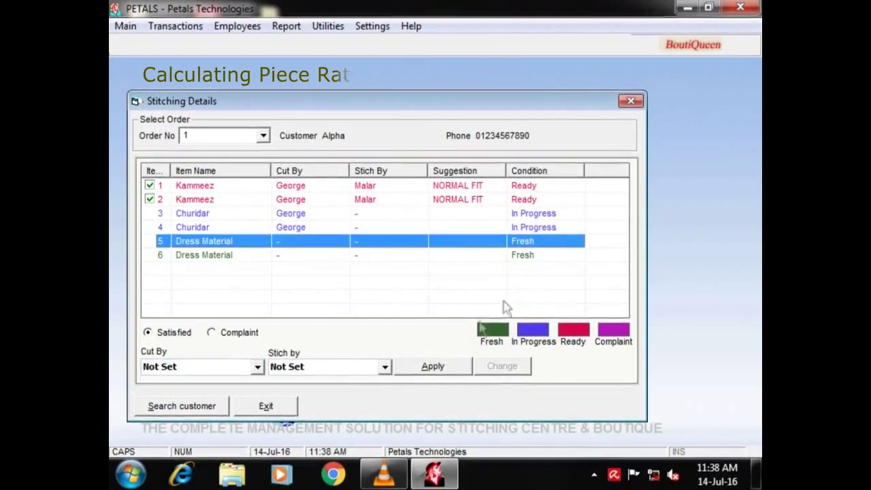
Close the stitching details and review the cutting employee's piece-rate salary and itemised payment details.
{"action": "left_click", "coordinate": [282, 411]}
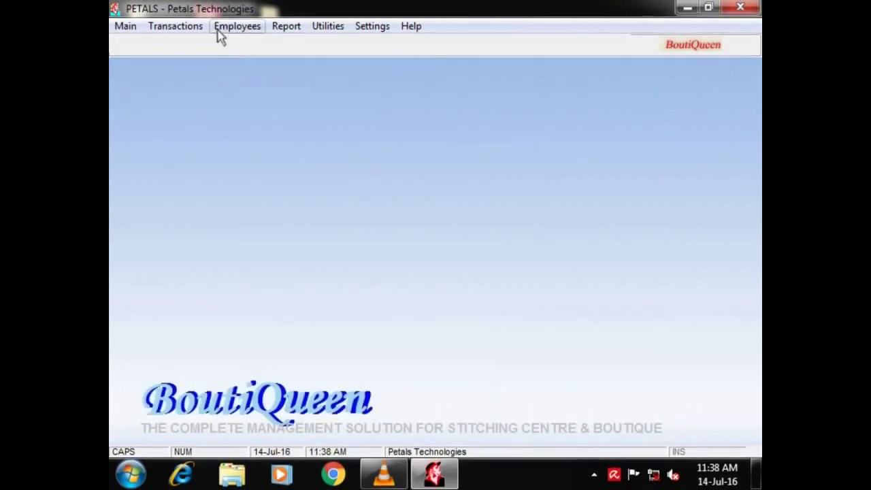
{"action": "mouse_move", "coordinate": [271, 46]}
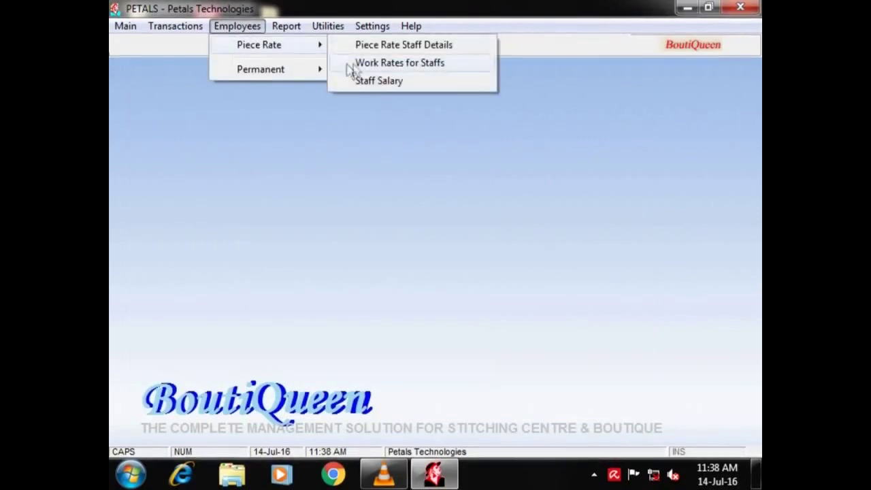
{"action": "left_click", "coordinate": [378, 81]}
{"action": "left_click", "coordinate": [515, 137]}
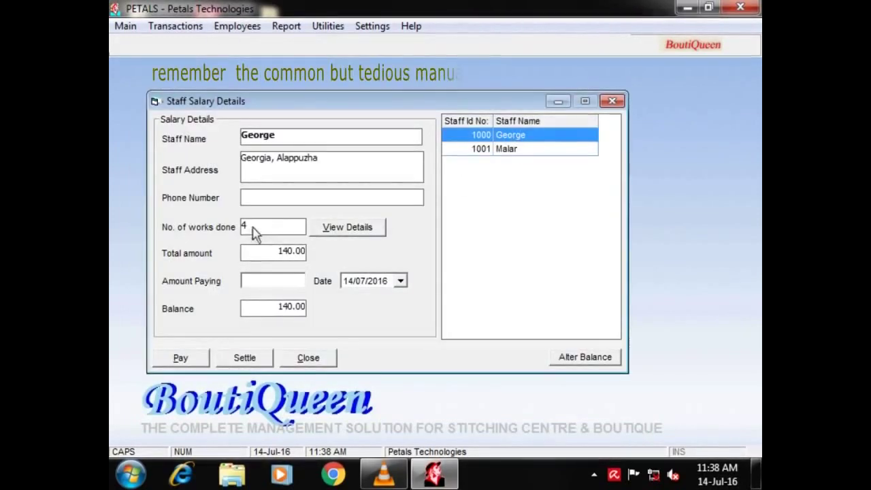
{"action": "left_click", "coordinate": [356, 228]}
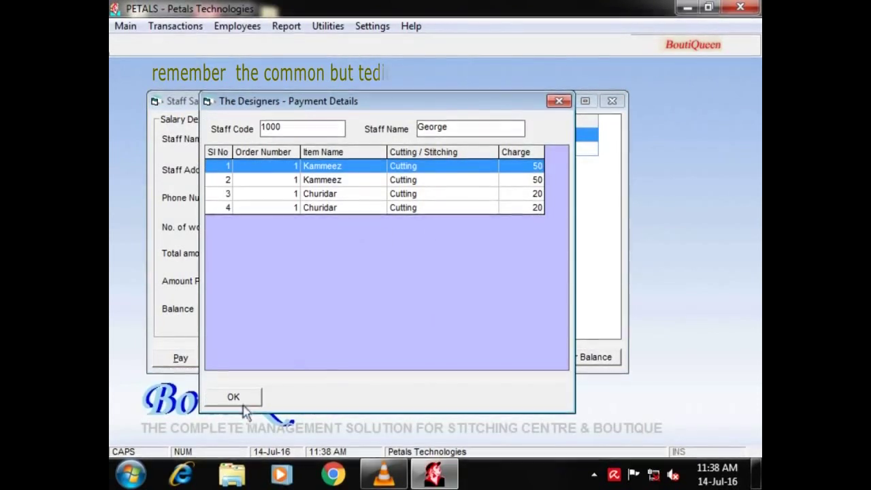
{"action": "left_click", "coordinate": [242, 401]}
{"action": "left_click", "coordinate": [612, 101]}
Generate the pending payment report for the cutting employee, review it and close it.
{"action": "left_click", "coordinate": [286, 26]}
{"action": "left_click", "coordinate": [361, 102]}
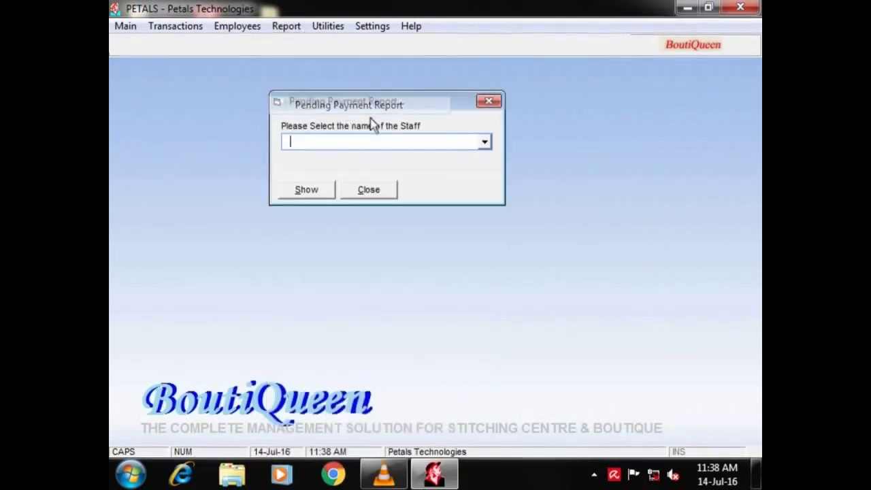
{"action": "left_click", "coordinate": [484, 143]}
{"action": "left_click", "coordinate": [422, 157]}
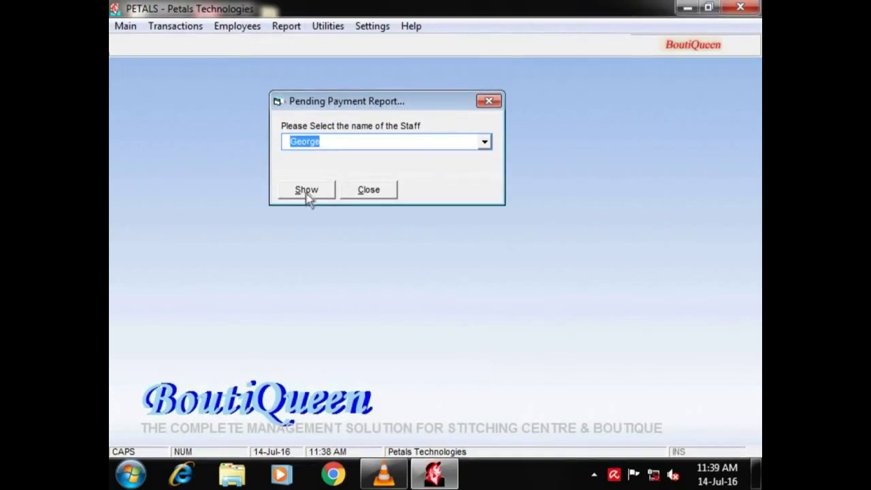
{"action": "left_click", "coordinate": [308, 192]}
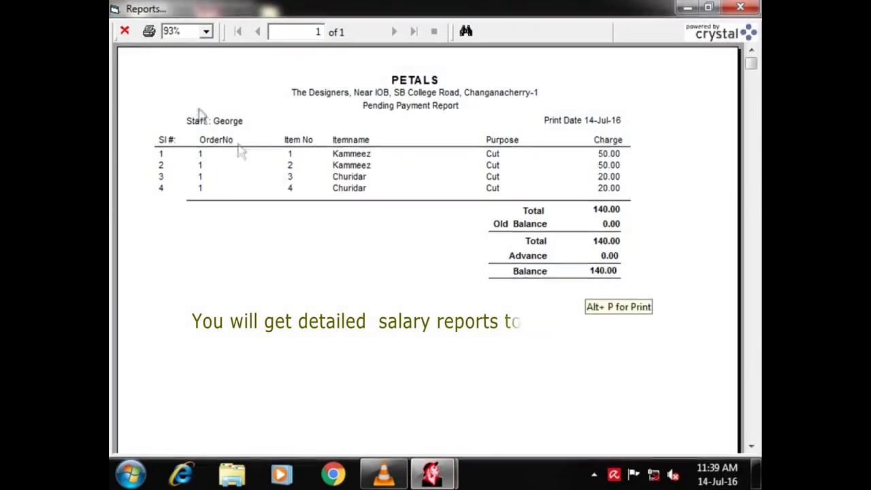
{"action": "left_click", "coordinate": [126, 32]}
Open the delivery details of the customer's order.
{"action": "left_click", "coordinate": [126, 26]}
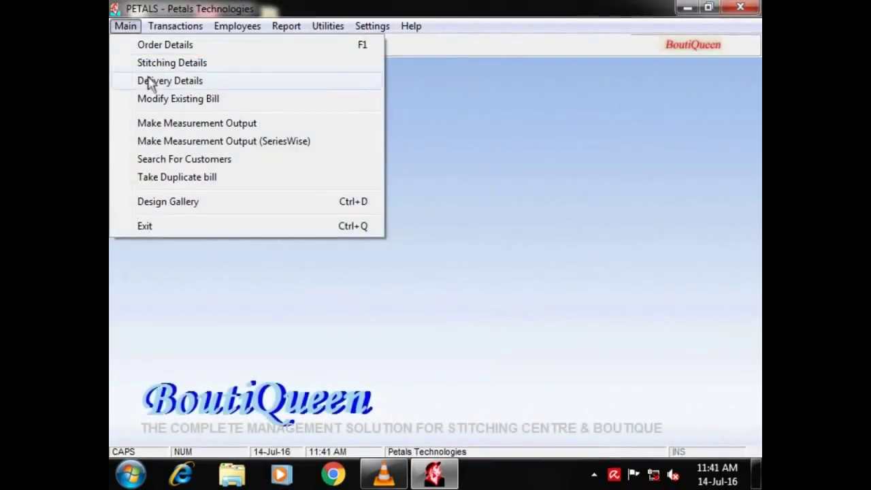
{"action": "left_click", "coordinate": [169, 83]}
{"action": "left_click", "coordinate": [255, 127]}
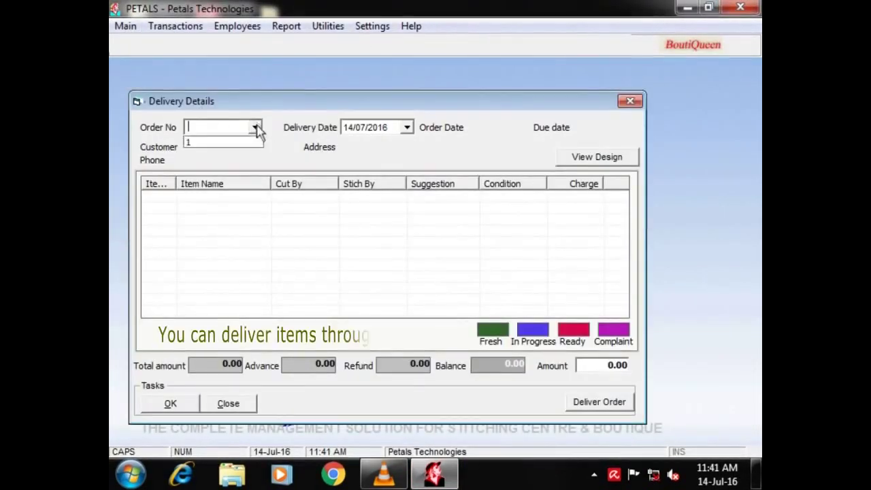
{"action": "left_click", "coordinate": [234, 143]}
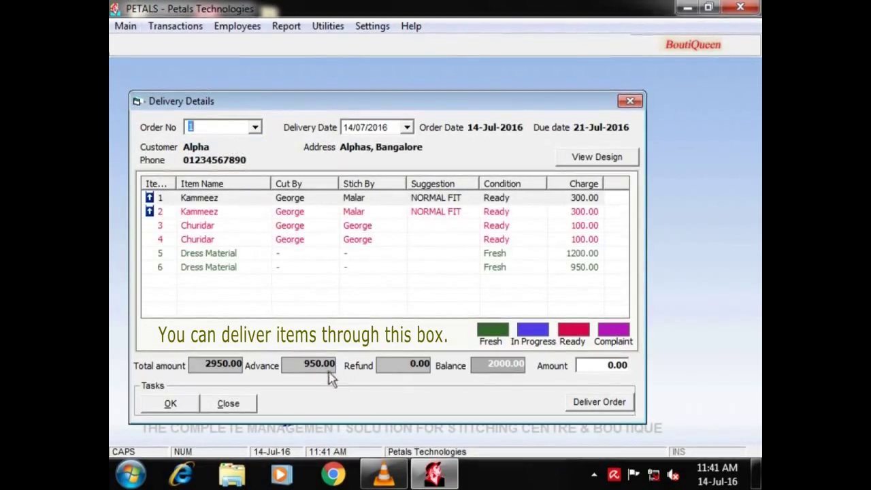
Record a payment amount of 2000, deliver the order and close the delivery details.
{"action": "left_click", "coordinate": [600, 368]}
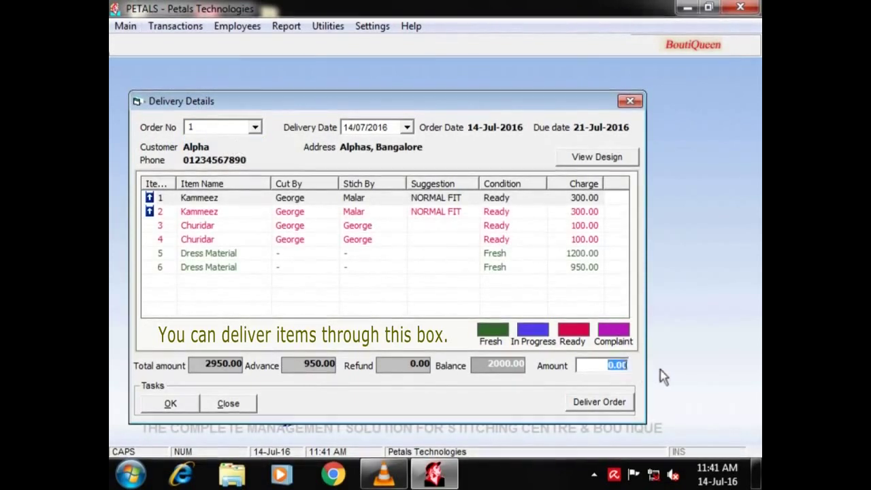
{"action": "type", "text": "2000"}
{"action": "key", "text": "Return"}
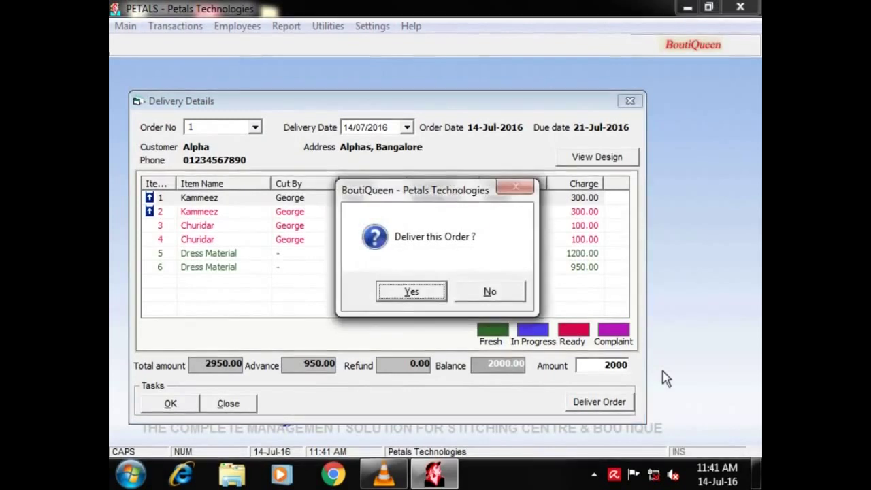
{"action": "key", "text": "Return"}
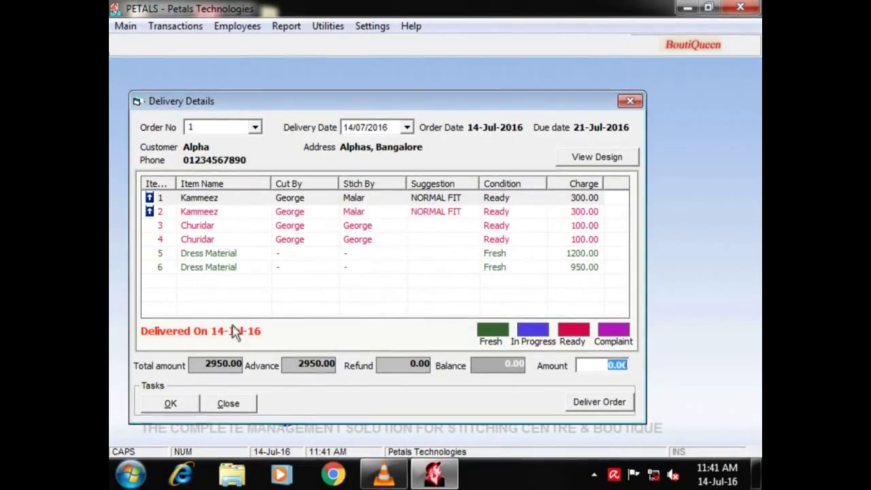
{"action": "left_click", "coordinate": [239, 409]}
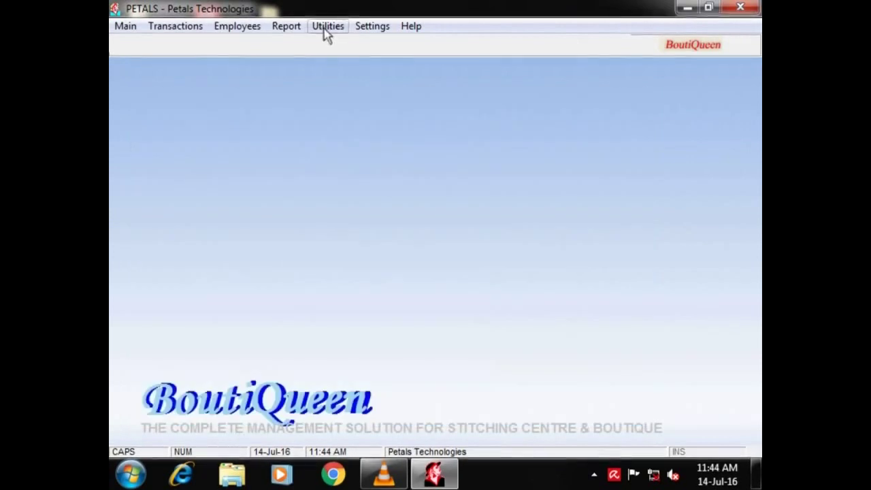
Open the item details and look through the available items.
{"action": "left_click", "coordinate": [327, 27]}
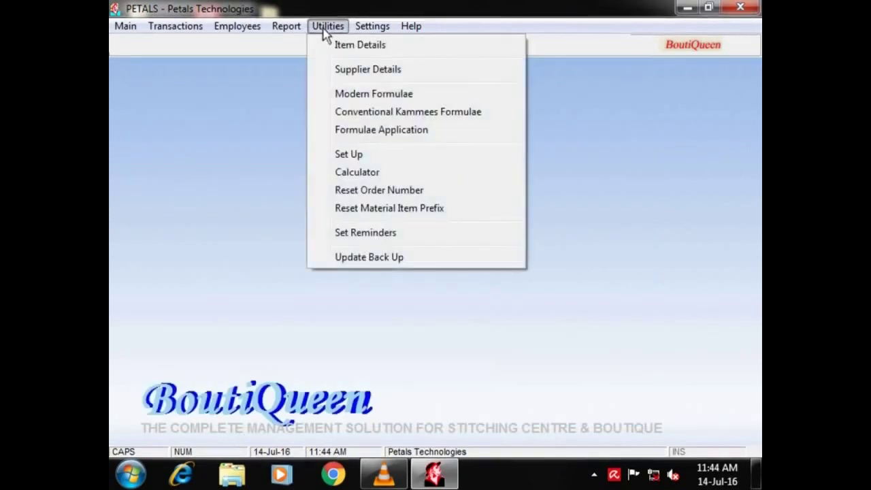
{"action": "left_click", "coordinate": [340, 45]}
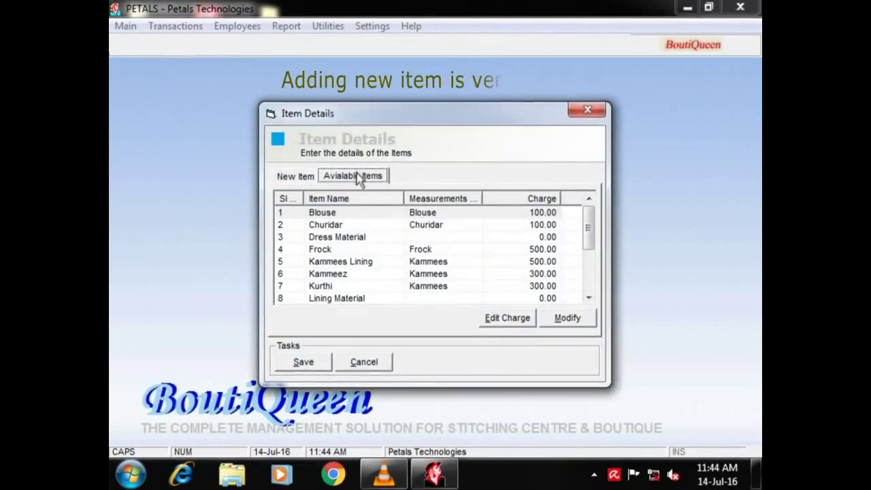
{"action": "mouse_move", "coordinate": [593, 238]}
{"action": "left_mouse_down"}
{"action": "mouse_move", "coordinate": [590, 279]}
{"action": "mouse_move", "coordinate": [599, 225]}
{"action": "left_mouse_up"}
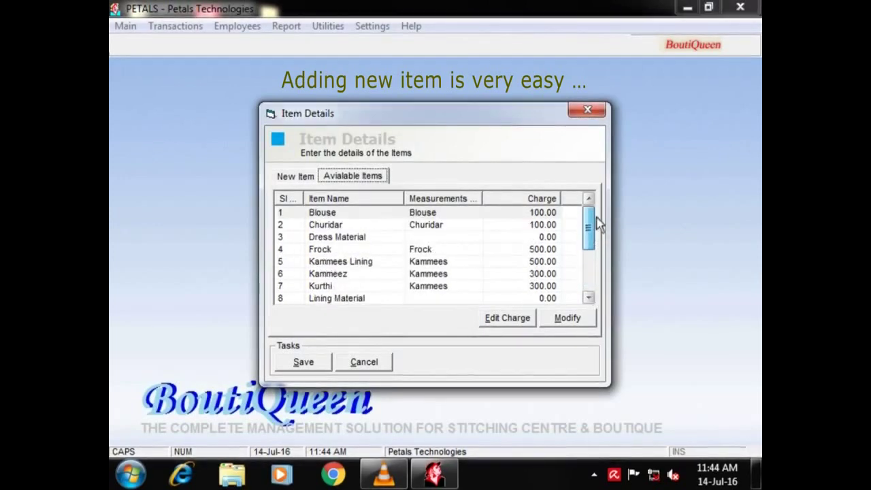
Name a new item Wedding Frock, assign it the Frock measurements and preview the measurement form.
{"action": "left_click", "coordinate": [295, 179]}
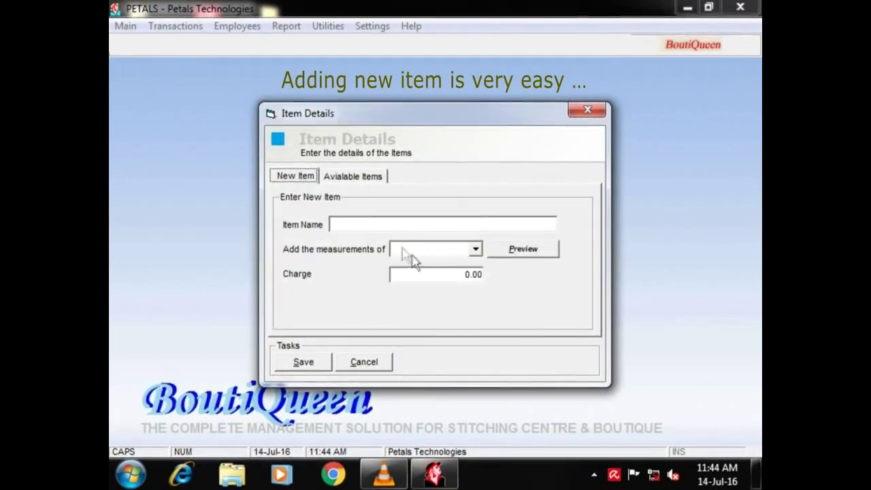
{"action": "type", "text": "Wedding Frock"}
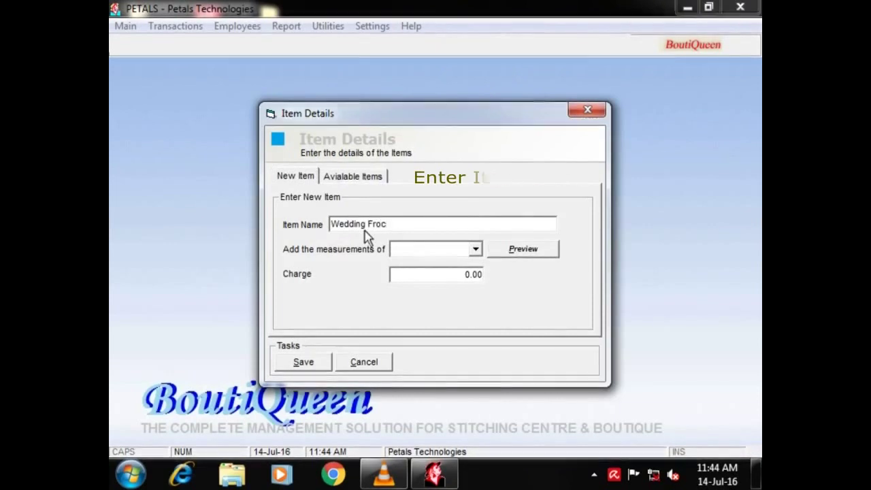
{"action": "left_click", "coordinate": [476, 249]}
{"action": "scroll", "coordinate": [435, 299], "scroll_direction": "up", "scroll_amount": 1}
{"action": "left_click", "coordinate": [456, 288]}
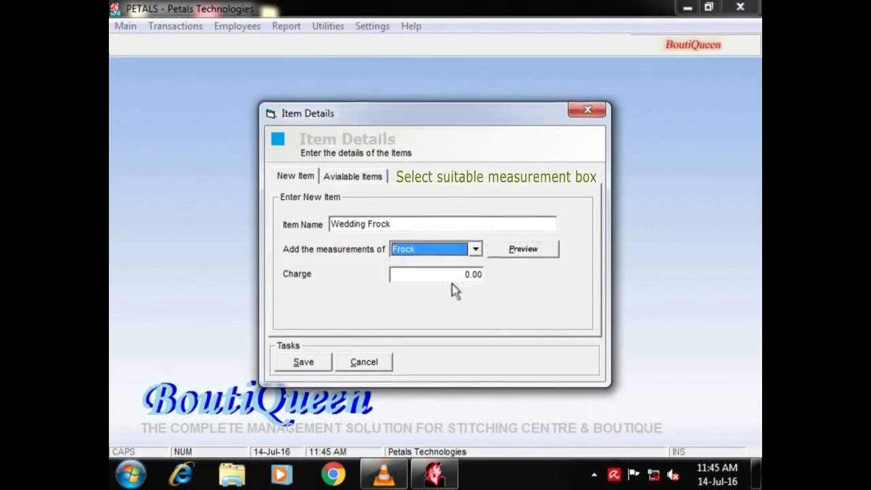
{"action": "left_click", "coordinate": [522, 252]}
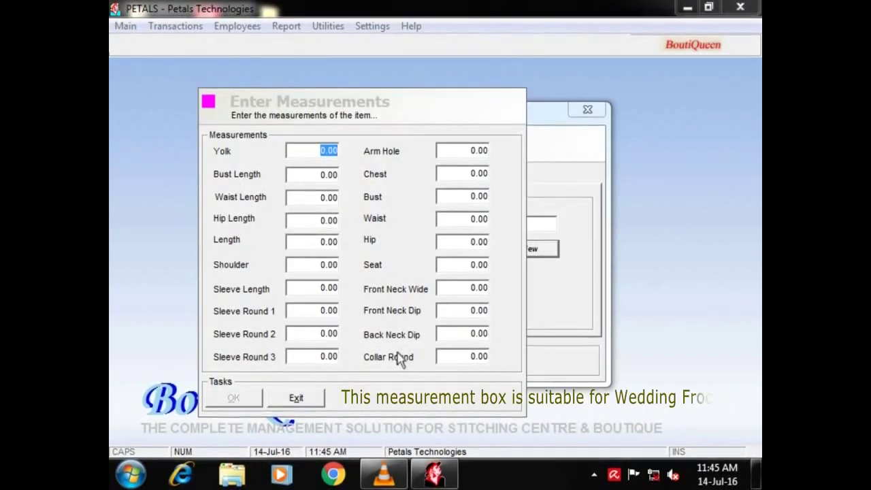
{"action": "left_click", "coordinate": [300, 398]}
Set the new item's charge to 7500 and save the item.
{"action": "key", "text": "Tab"}
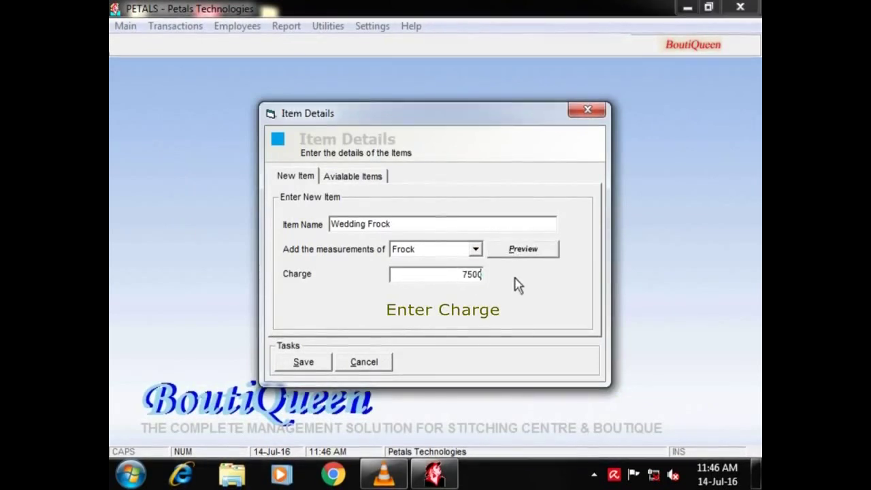
{"action": "left_click", "coordinate": [310, 364]}
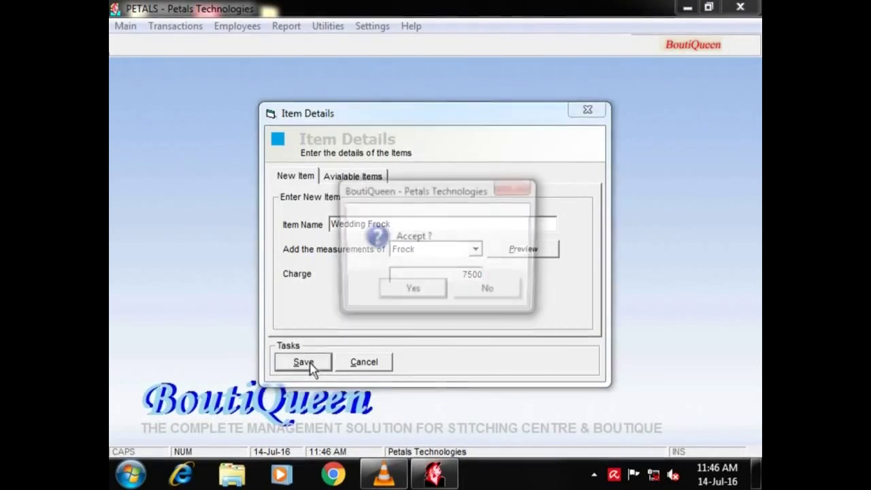
{"action": "left_click", "coordinate": [412, 292]}
Find Wedding Frock in the list of available items.
{"action": "left_click", "coordinate": [360, 179]}
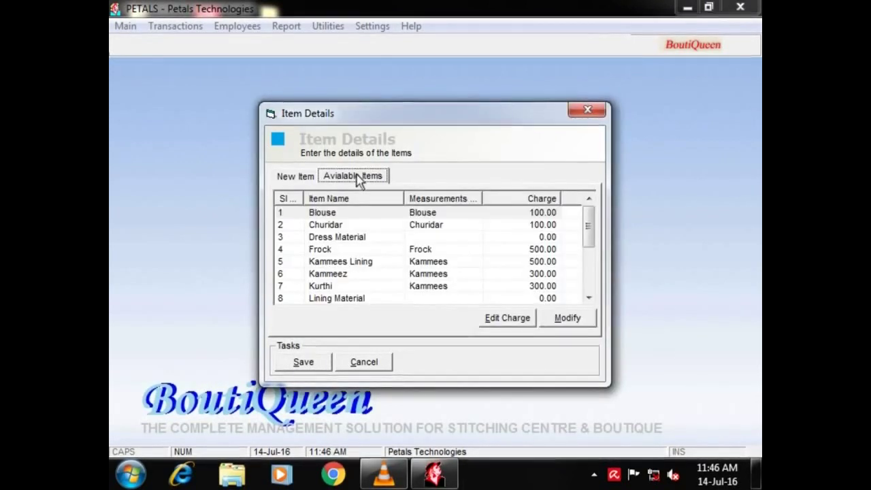
{"action": "left_click_drag", "start_coordinate": [589, 240], "coordinate": [597, 293]}
{"action": "left_click", "coordinate": [368, 300]}
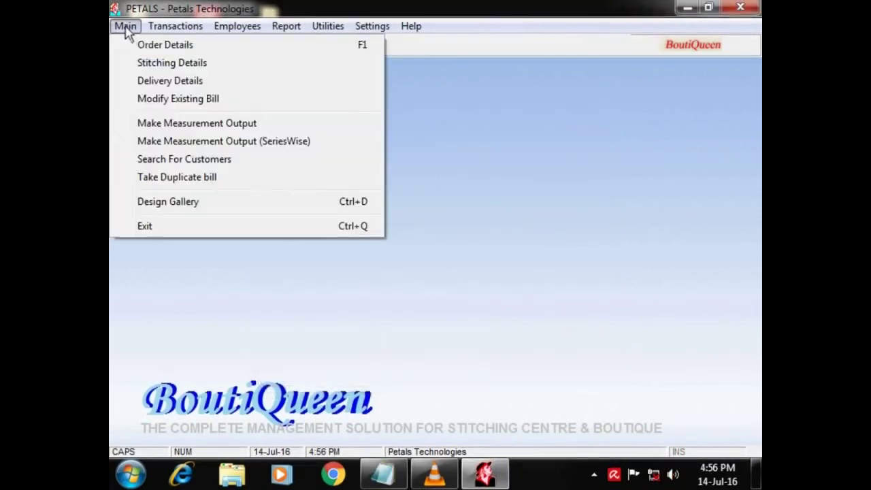
Start a new order and fill in an existing customer's details by searching with the first letters of the name.
{"action": "left_click", "coordinate": [125, 27]}
{"action": "left_click", "coordinate": [125, 27]}
{"action": "left_click", "coordinate": [165, 45]}
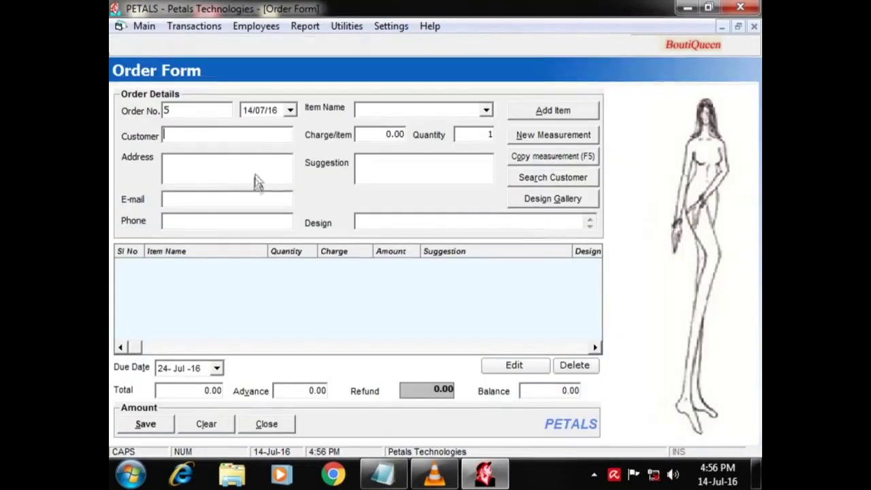
{"action": "type", "text": "g"}
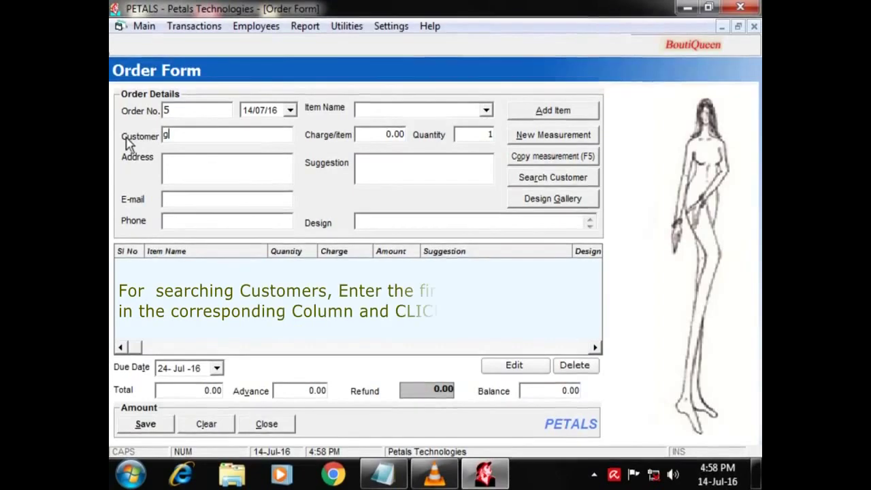
{"action": "type", "text": "am"}
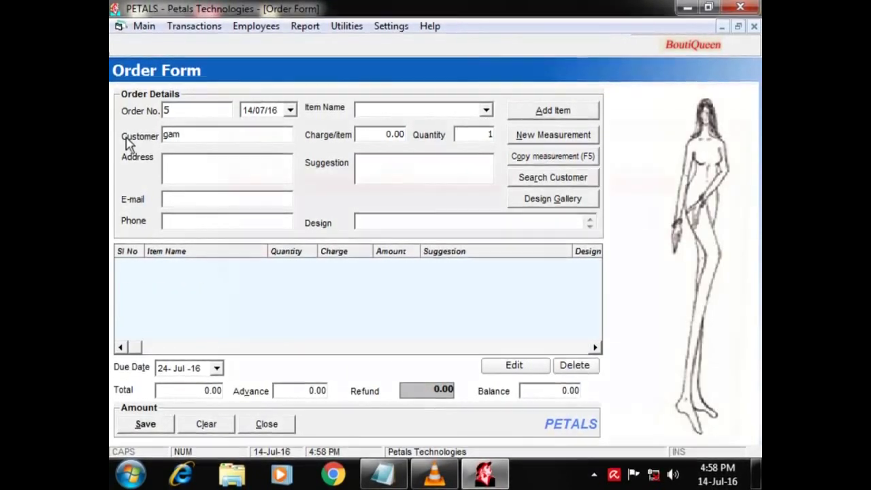
{"action": "key", "text": "slash"}
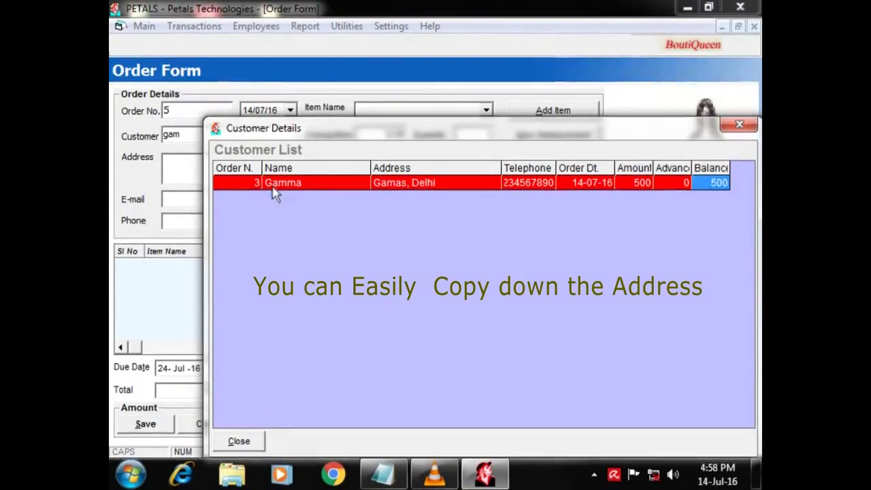
{"action": "left_click", "coordinate": [303, 185]}
{"action": "double_click", "coordinate": [303, 185]}
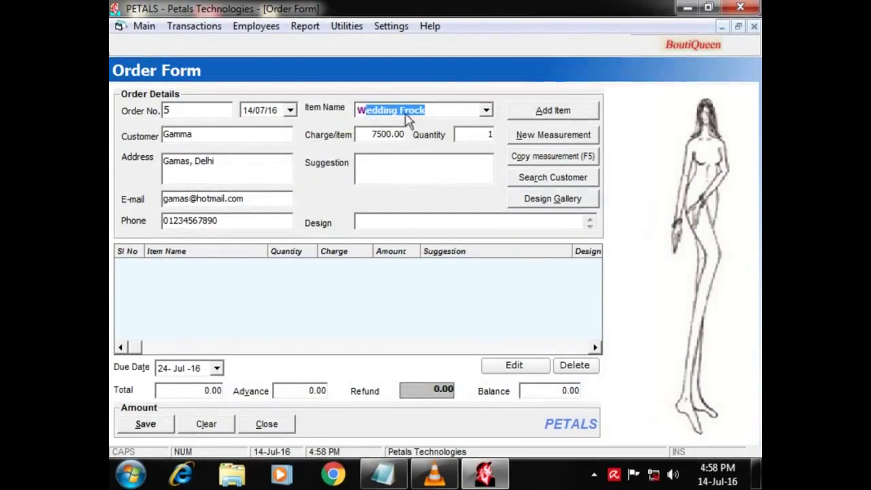
Choose Wedding Frock as the order's item, then view its blank measurement form and leave it.
{"action": "left_click", "coordinate": [485, 111]}
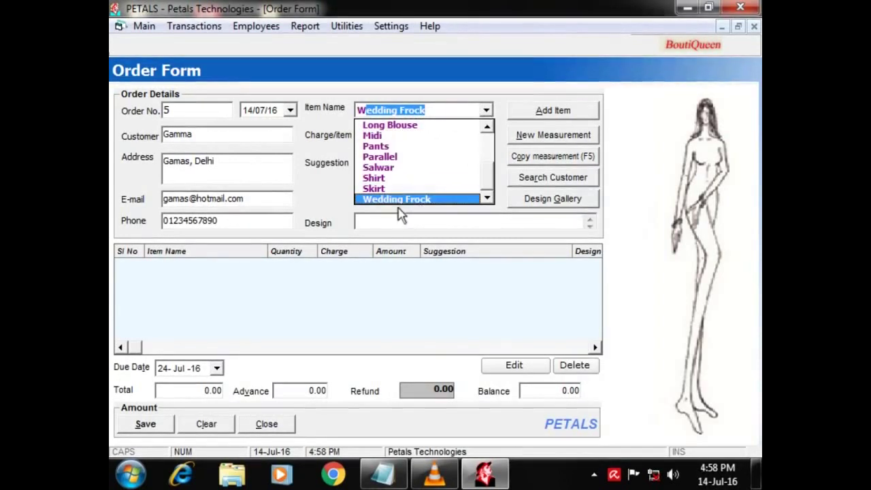
{"action": "left_click", "coordinate": [418, 201]}
{"action": "left_click", "coordinate": [549, 136]}
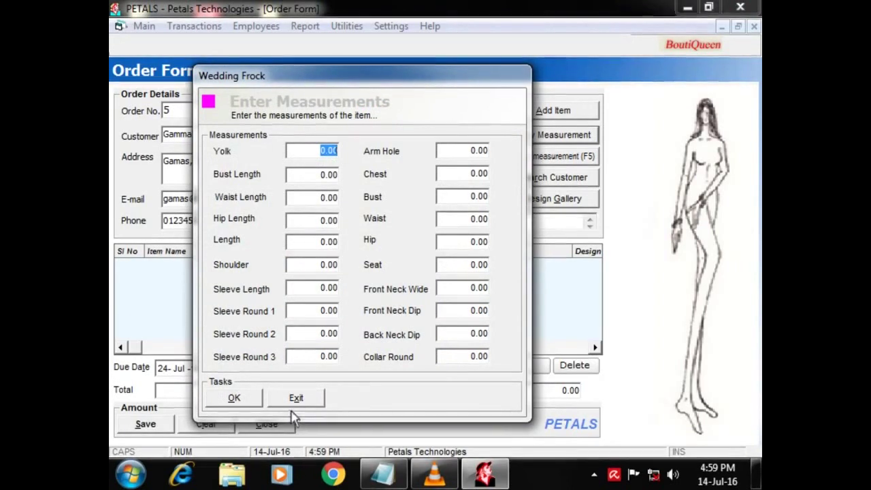
{"action": "left_click", "coordinate": [298, 400]}
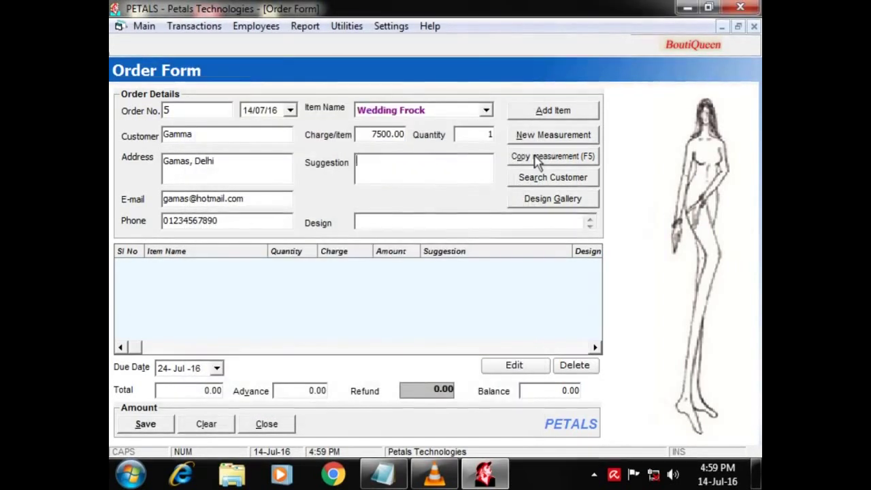
Open the Frock measurements from the customer's earlier order for copying to the new Wedding Frock.
{"action": "left_click", "coordinate": [553, 156]}
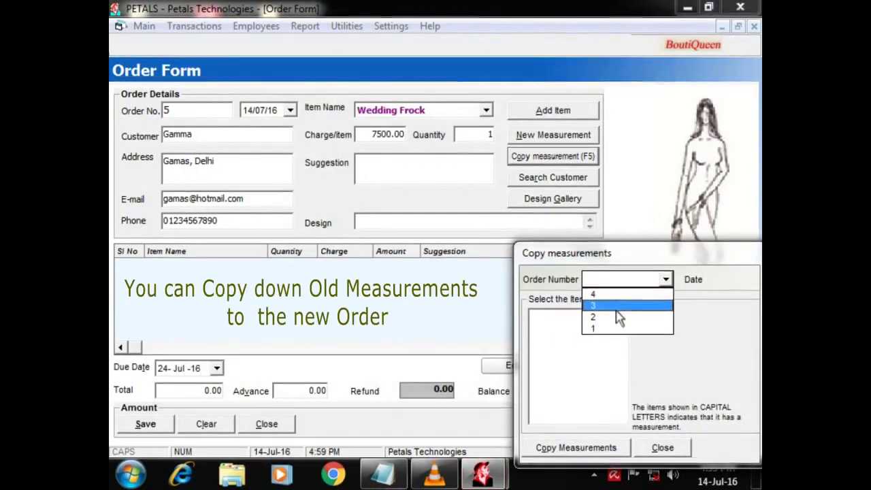
{"action": "left_click", "coordinate": [617, 313]}
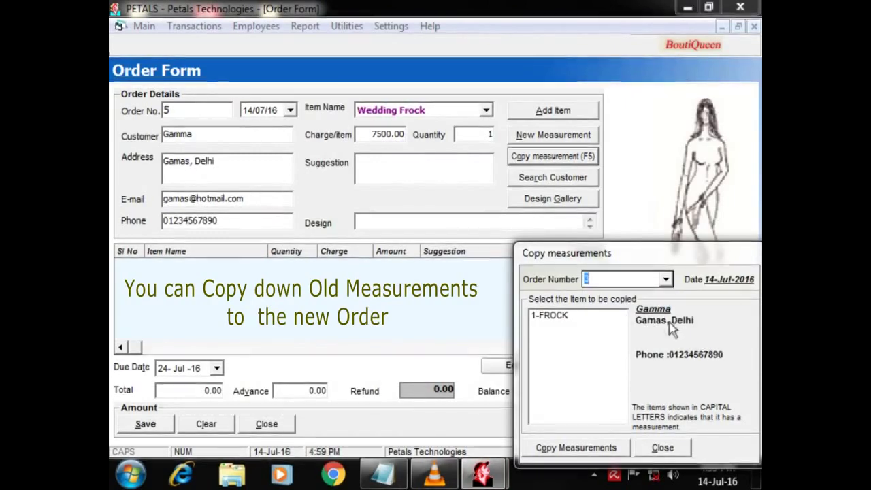
{"action": "double_click", "coordinate": [554, 316]}
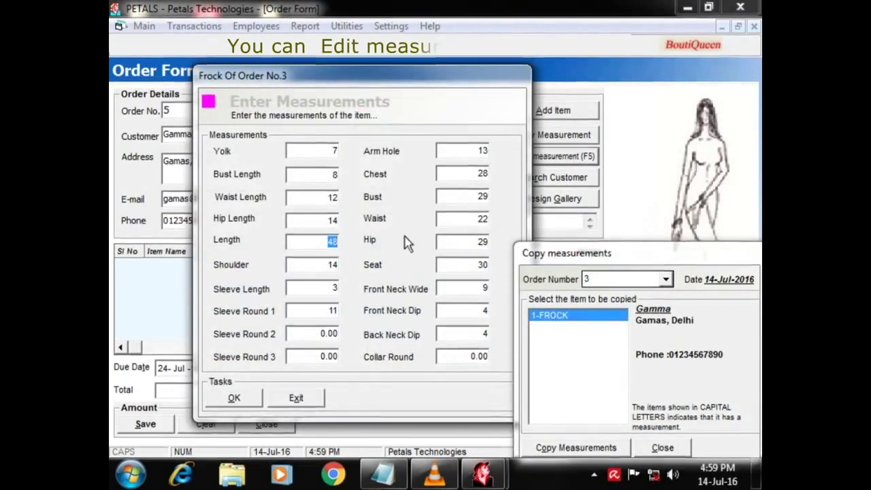
Set the copied measurements for Length to 54, Sleeve Length to 23, Sleeve Round 2 to 9 and Sleeve Round 3 to 7.
{"action": "type", "text": "54"}
{"action": "left_click", "coordinate": [327, 296]}
{"action": "type", "text": "23"}
{"action": "key", "text": "Tab"}
{"action": "key", "text": "Tab"}
{"action": "type", "text": "9"}
{"action": "key", "text": "Tab"}
{"action": "type", "text": "7"}
{"action": "key", "text": "Tab"}
Set Front Neck Wide to 8, Front Neck Dip to 7 and Back Neck Dip to 8, and accept the copied measurements.
{"action": "type", "text": "8"}
{"action": "key", "text": "Tab"}
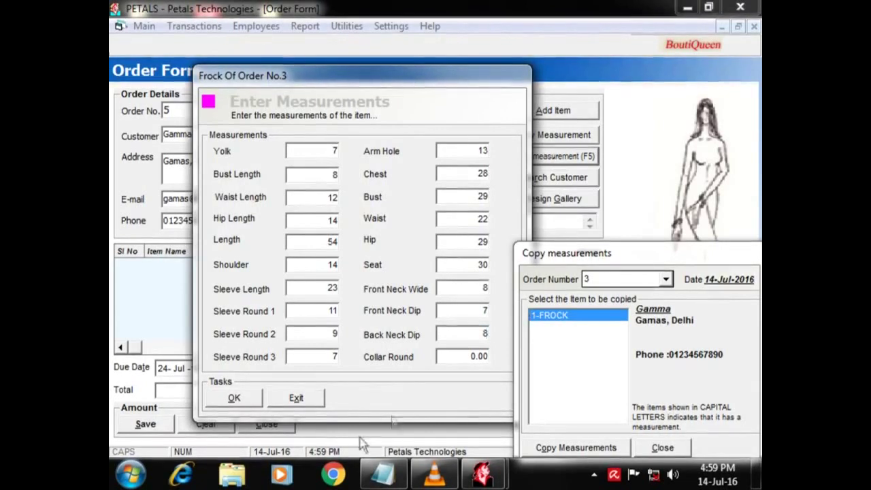
{"action": "left_click", "coordinate": [233, 399]}
{"action": "left_click", "coordinate": [662, 447]}
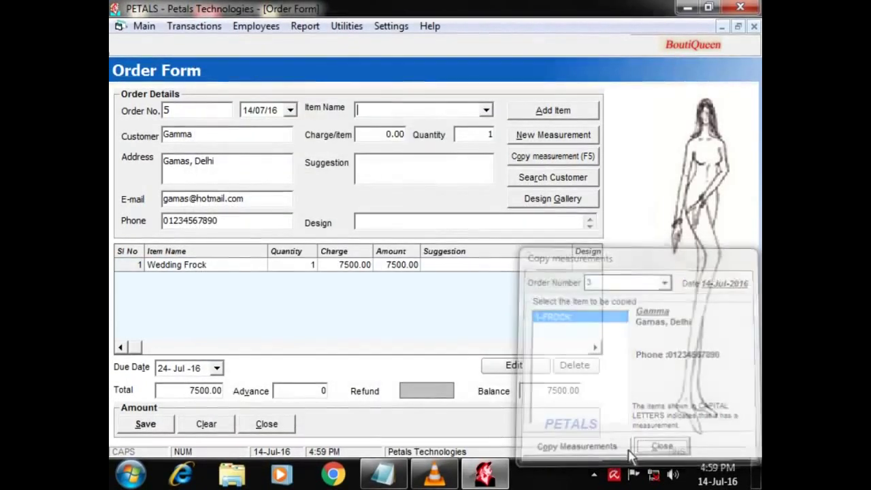
Add one Dress Material item with a charge of 8500 to the order.
{"action": "type", "text": "Dress Material"}
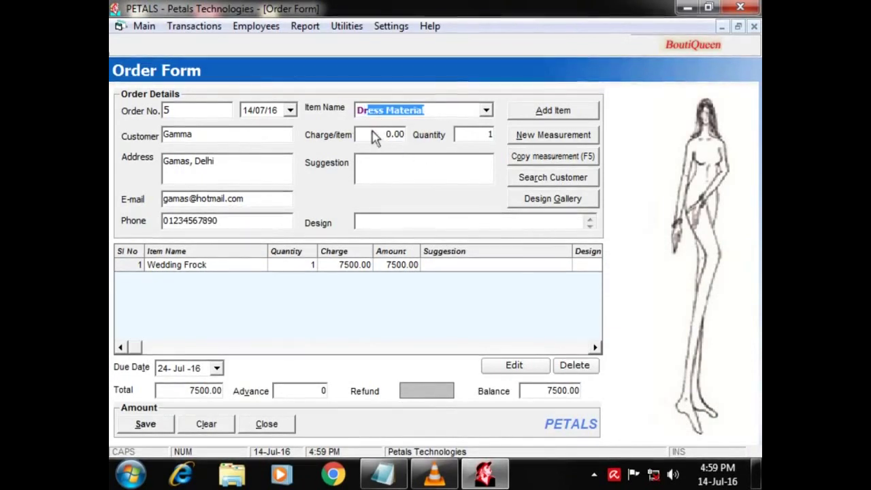
{"action": "left_click", "coordinate": [377, 137]}
{"action": "type", "text": "5"}
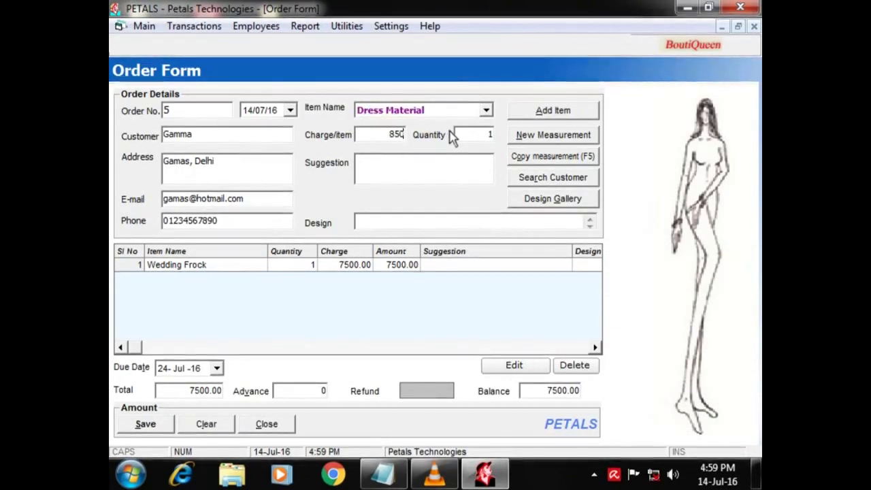
{"action": "left_click", "coordinate": [553, 111]}
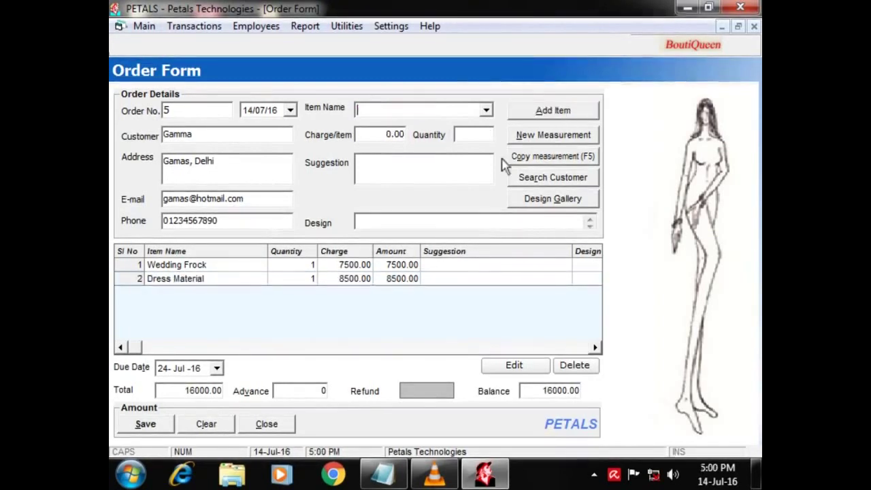
Set the order's due date to 30 July 2016, save the order and close its estimate.
{"action": "left_click", "coordinate": [217, 368]}
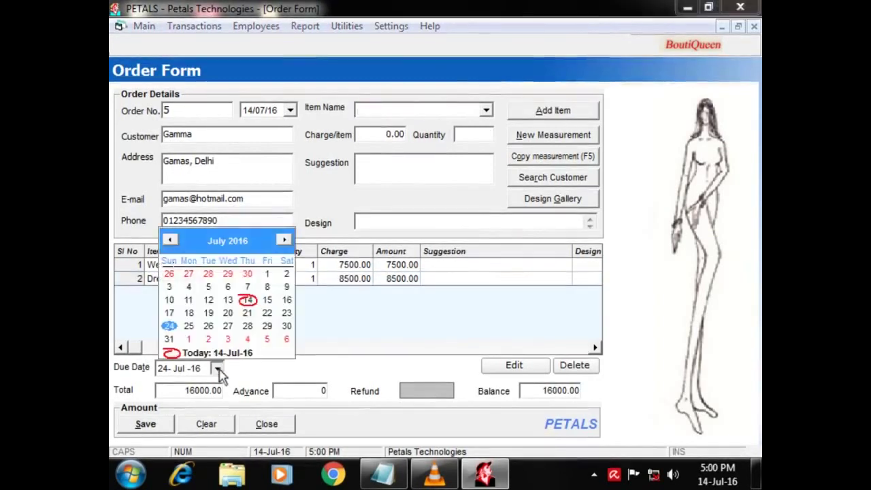
{"action": "left_click", "coordinate": [287, 326]}
{"action": "left_click", "coordinate": [158, 426]}
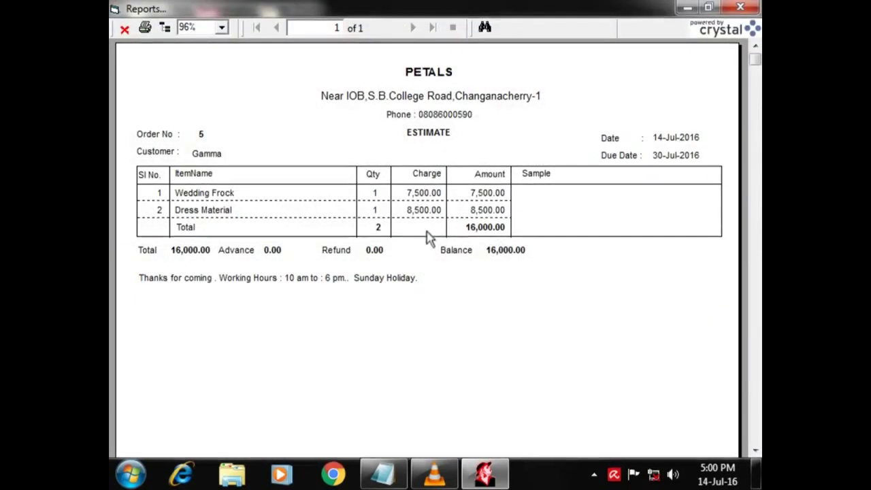
{"action": "left_click", "coordinate": [124, 30]}
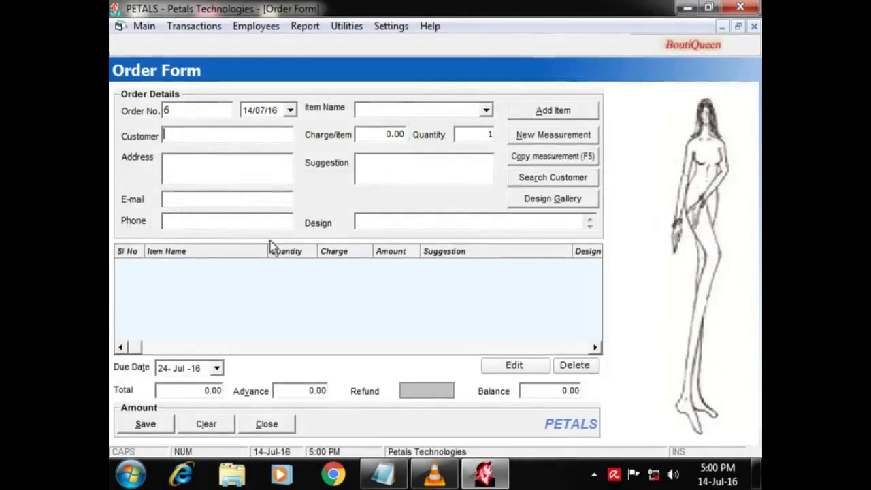
Generate the series-wise measurement output for the full range of orders and look through it.
{"action": "left_click", "coordinate": [125, 26]}
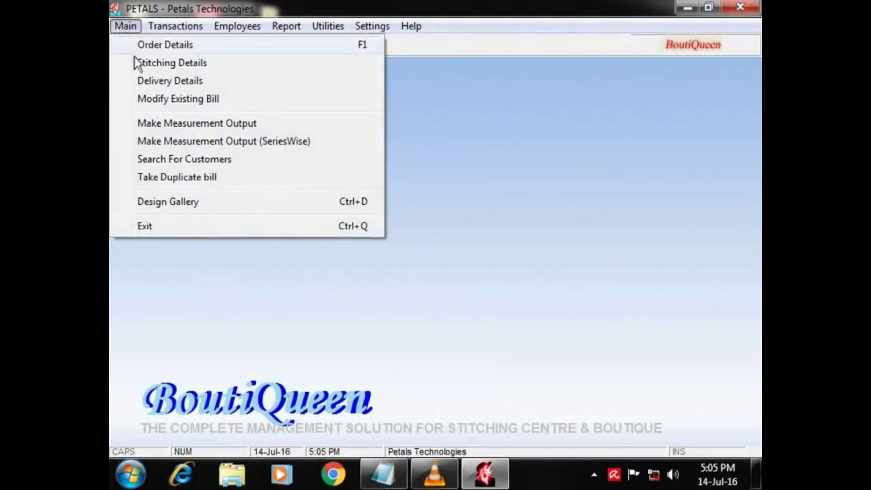
{"action": "left_click", "coordinate": [179, 141]}
{"action": "left_click", "coordinate": [366, 179]}
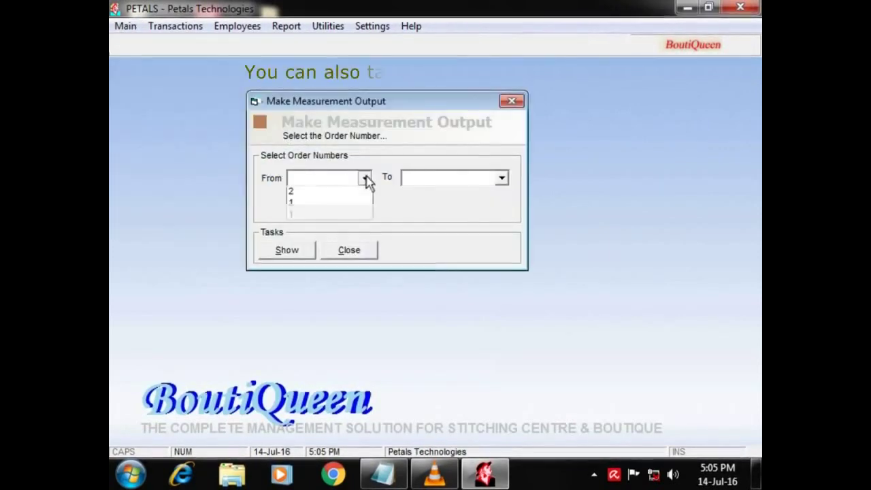
{"action": "left_click", "coordinate": [346, 196]}
{"action": "left_click", "coordinate": [502, 179]}
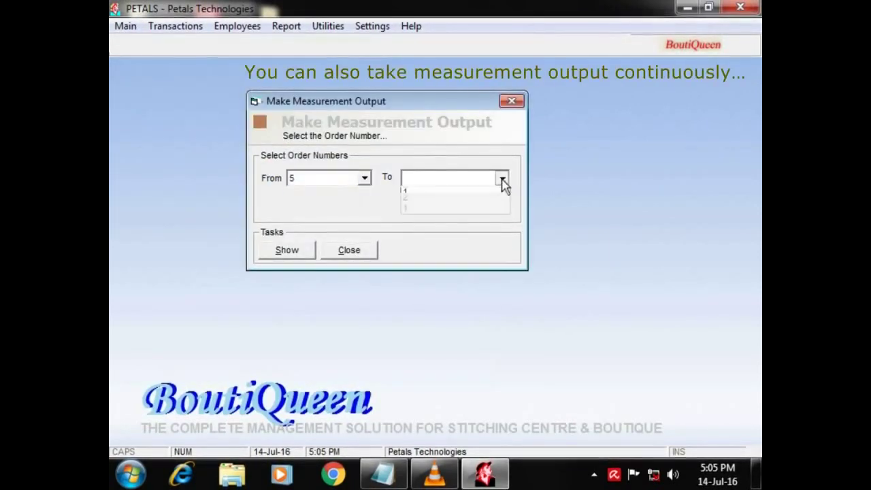
{"action": "left_click", "coordinate": [453, 240]}
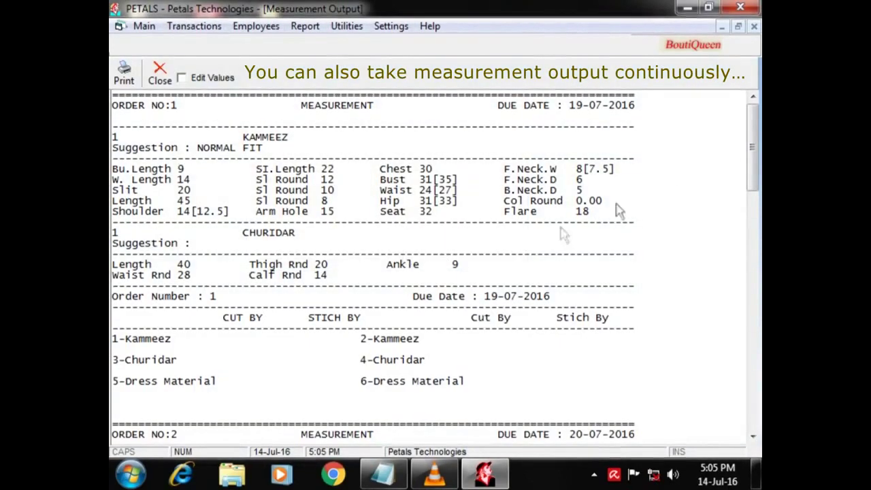
{"action": "left_click_drag", "start_coordinate": [752, 150], "coordinate": [752, 378]}
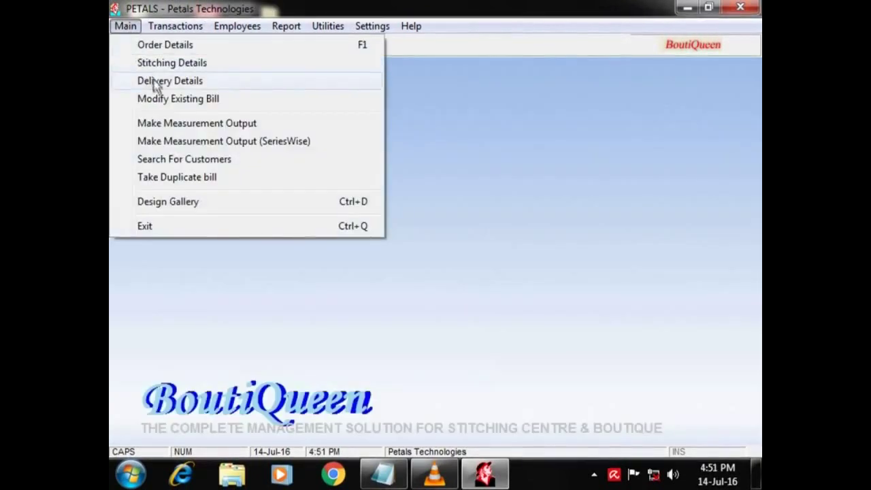
Look up the Blouse and Dress Material order by its number, enter a payment of 900 and deliver the order.
{"action": "left_click", "coordinate": [155, 82]}
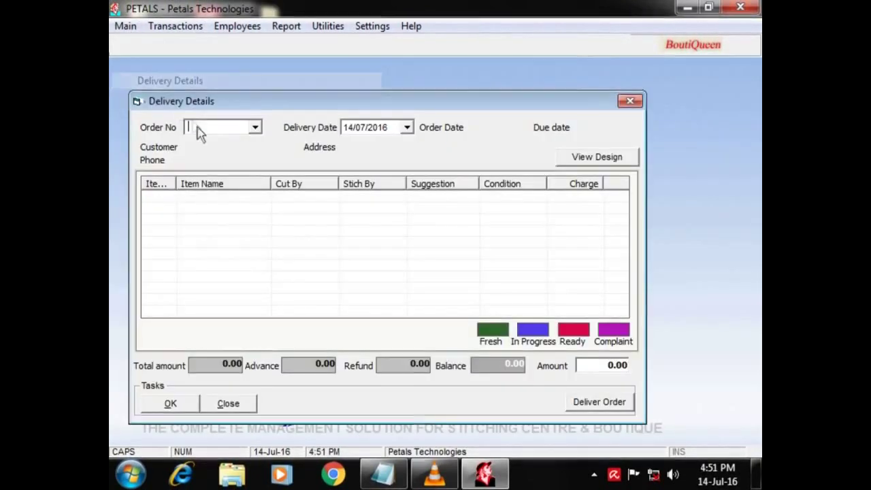
{"action": "type", "text": "7"}
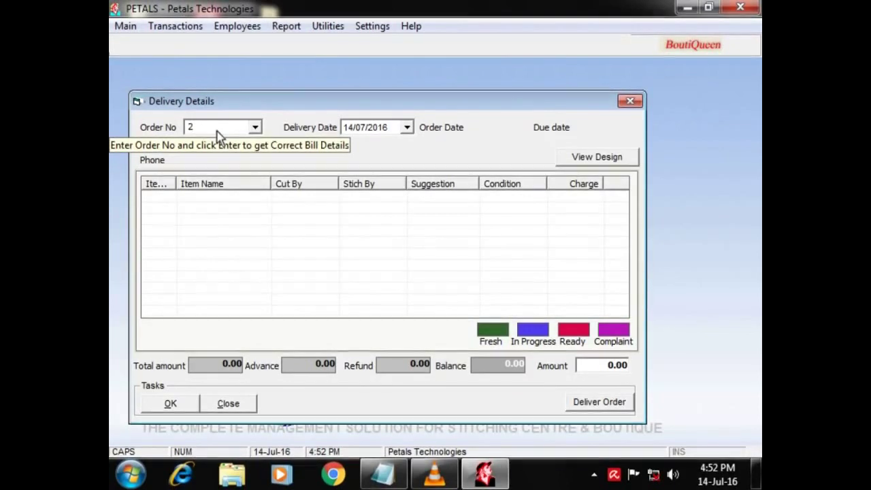
{"action": "key", "text": "Return"}
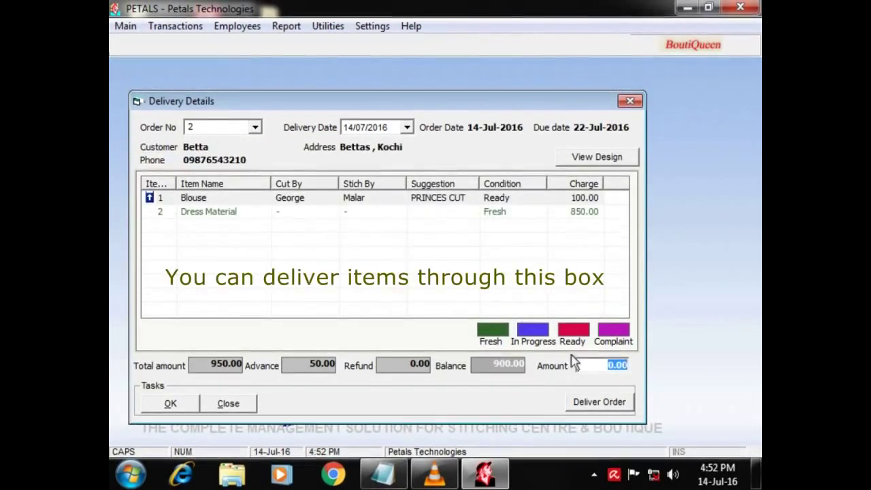
{"action": "type", "text": "900"}
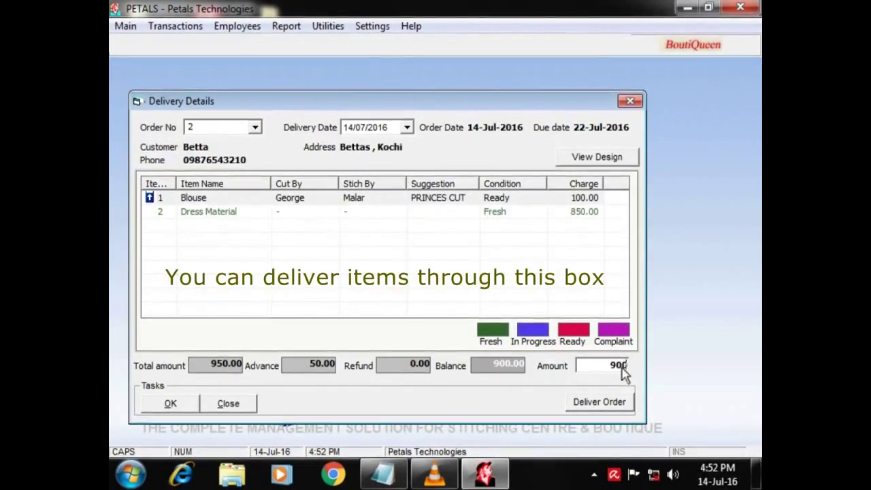
{"action": "key", "text": "Return"}
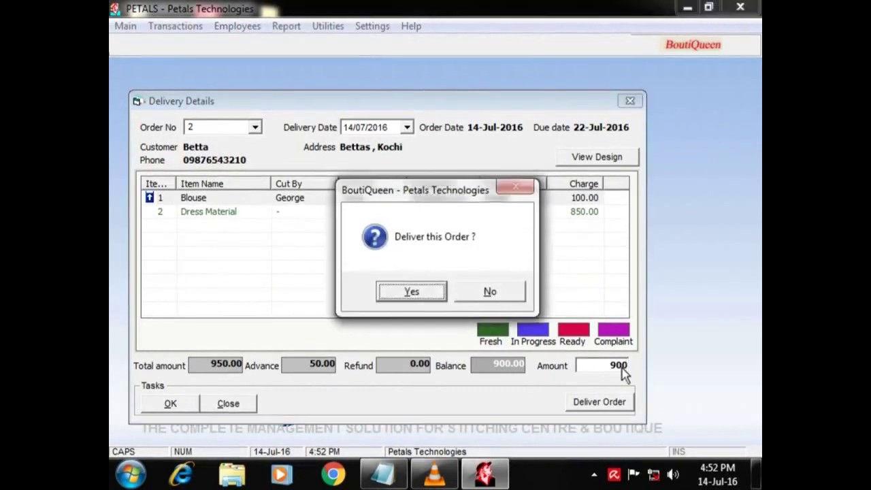
{"action": "key", "text": "Return"}
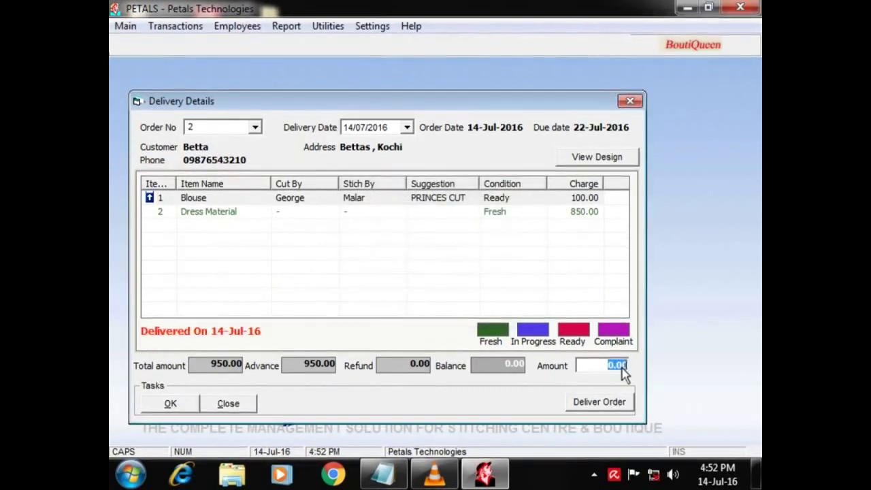
{"action": "left_click", "coordinate": [228, 404]}
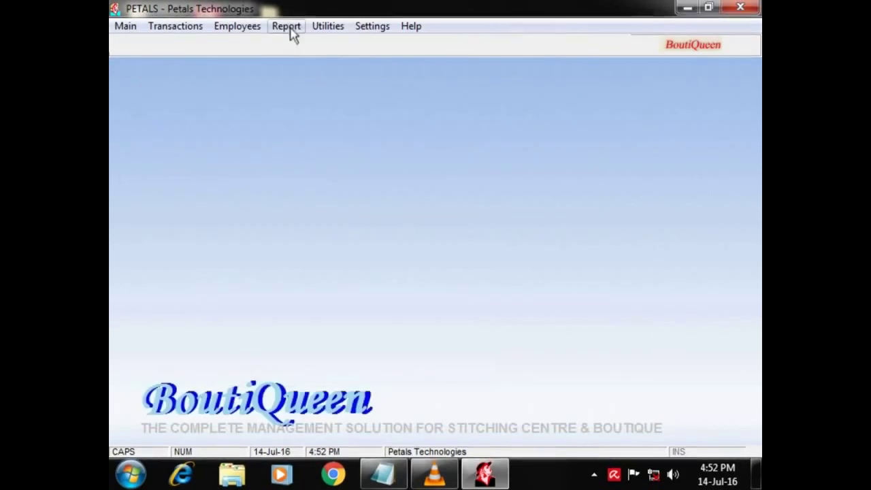
View the Delivered Items Report for 14 July 2016 and close it.
{"action": "left_click", "coordinate": [287, 27]}
{"action": "left_click", "coordinate": [337, 335]}
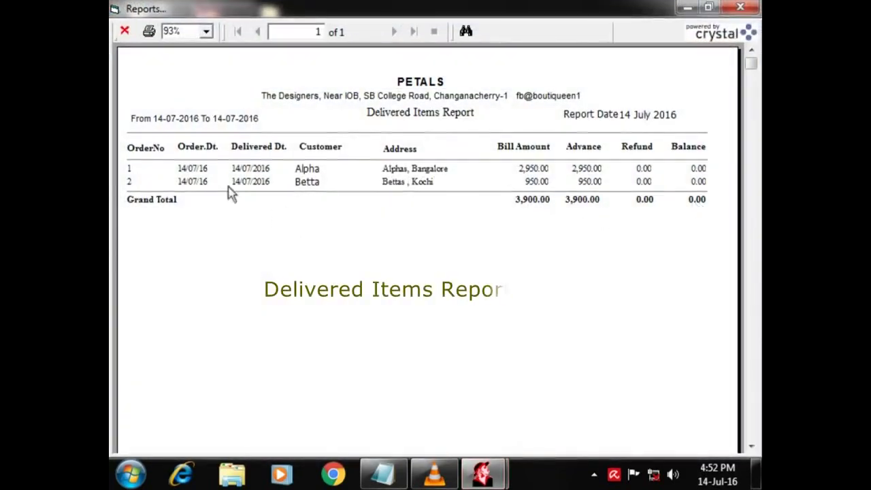
{"action": "left_click", "coordinate": [124, 30]}
Generate the UnDelivered Items Report.
{"action": "left_click", "coordinate": [286, 26]}
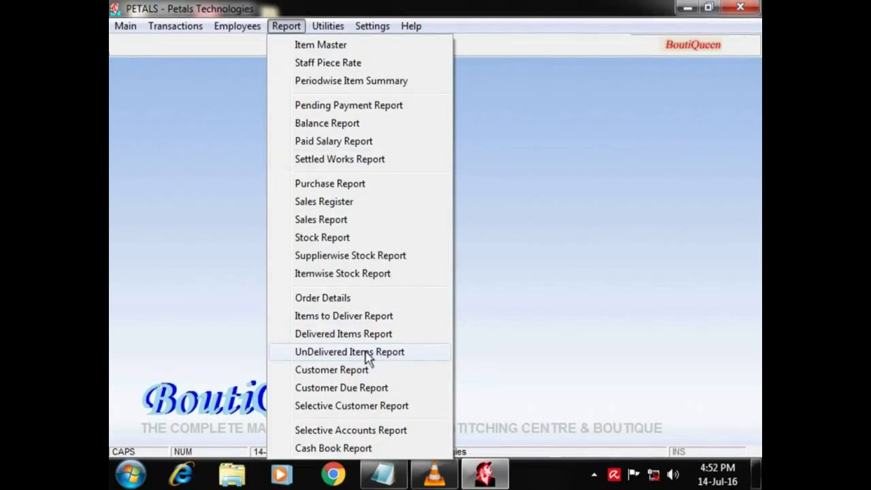
{"action": "left_click", "coordinate": [366, 352]}
{"action": "left_click", "coordinate": [307, 199]}
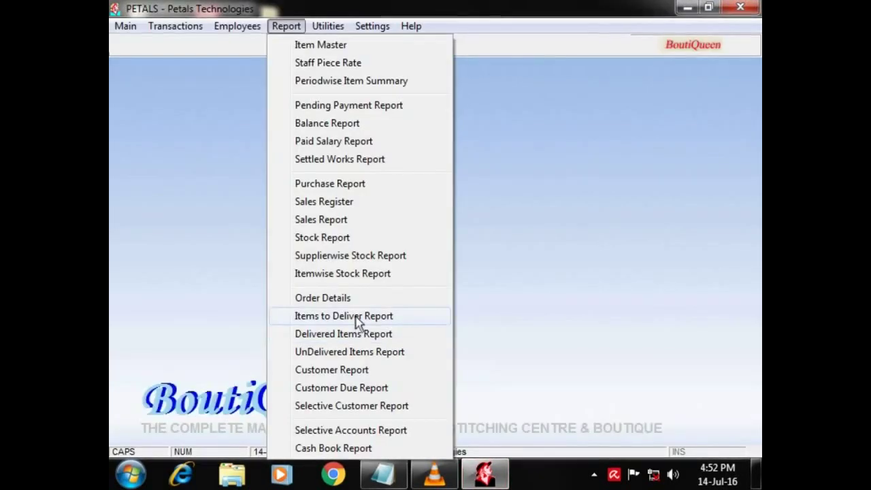
View the Items to Deliver Report from 14 to 28 July 2016 and close it.
{"action": "left_click", "coordinate": [344, 316]}
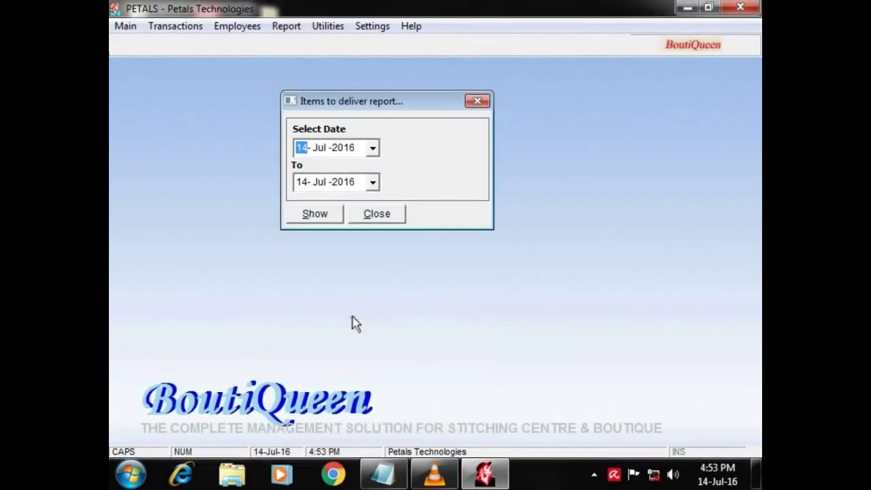
{"action": "left_click", "coordinate": [373, 183]}
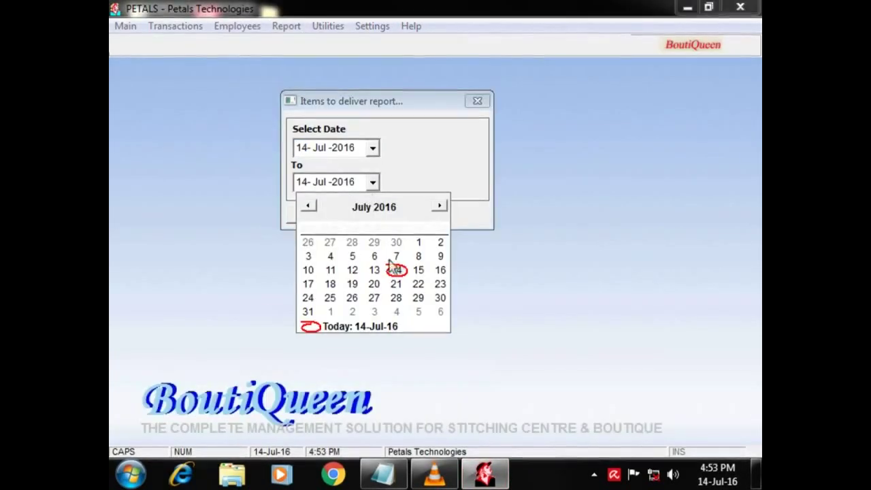
{"action": "left_click", "coordinate": [396, 298]}
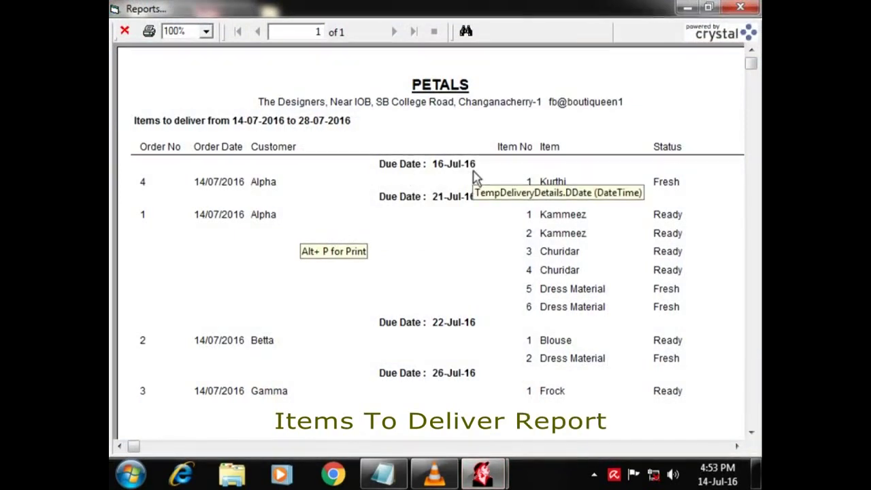
{"action": "scroll", "coordinate": [474, 176], "scroll_direction": "down", "scroll_amount": 1}
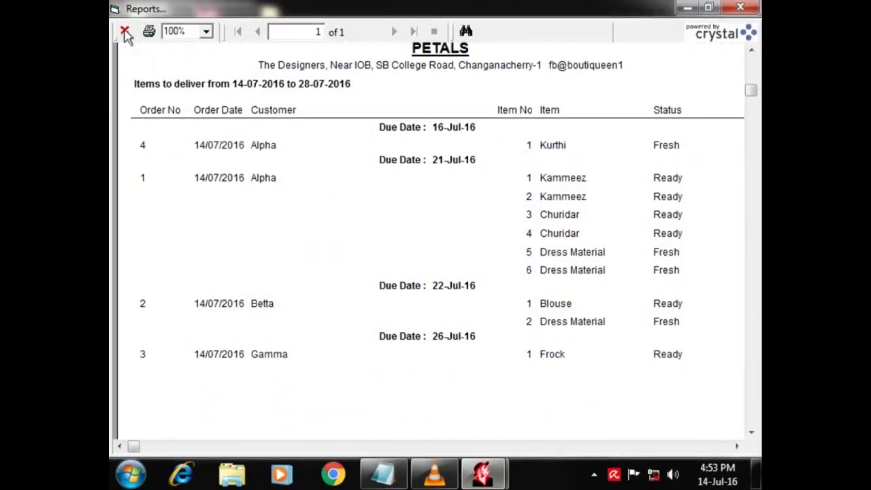
{"action": "left_click", "coordinate": [125, 32]}
View the complete Customer Report sorted by order number and close it.
{"action": "left_click", "coordinate": [286, 26]}
{"action": "left_click", "coordinate": [331, 368]}
{"action": "left_click", "coordinate": [374, 174]}
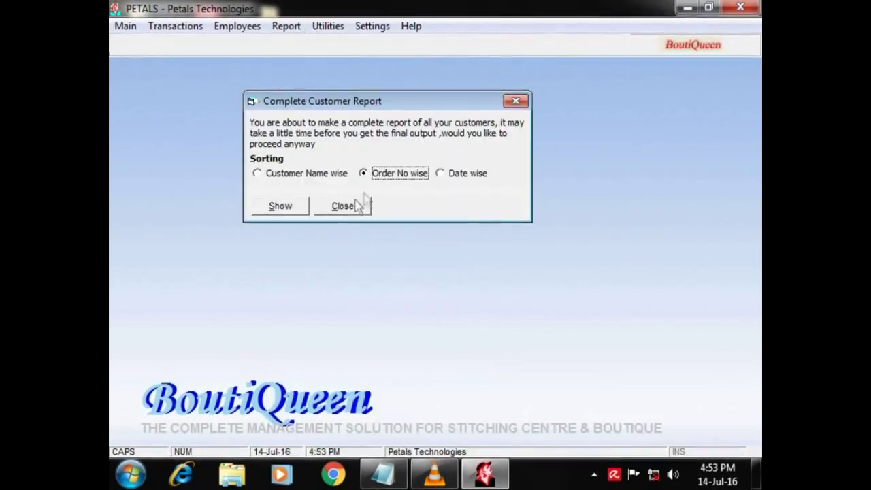
{"action": "left_click", "coordinate": [273, 214]}
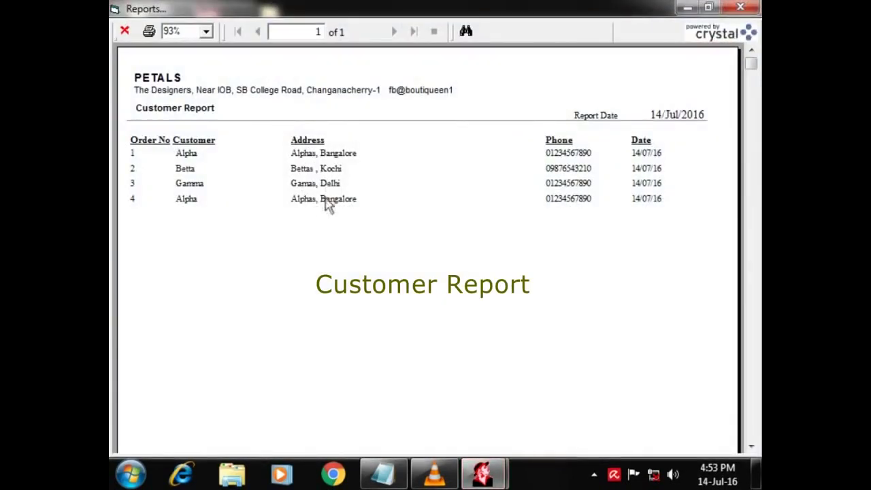
{"action": "left_click", "coordinate": [125, 31]}
Generate the Customer Due Report from 04/07/16 to 14/07/16, sorted by customer name.
{"action": "left_click", "coordinate": [286, 26]}
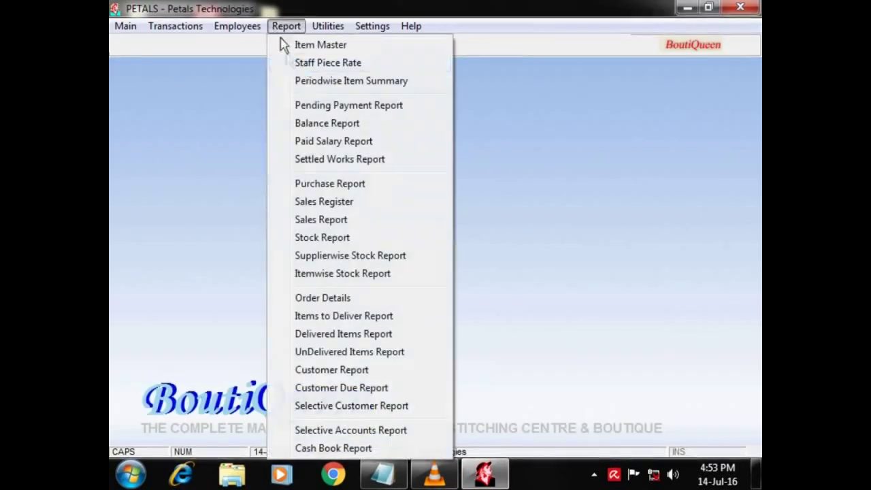
{"action": "left_click", "coordinate": [371, 388]}
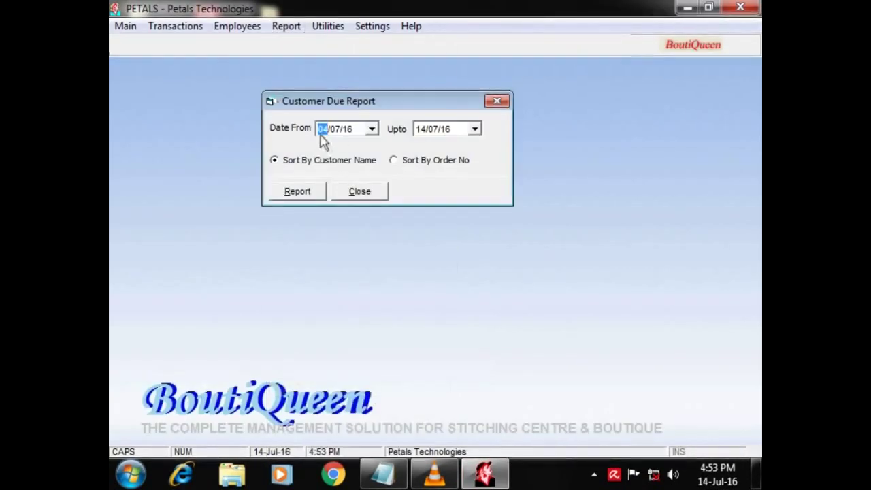
{"action": "left_click", "coordinate": [293, 195]}
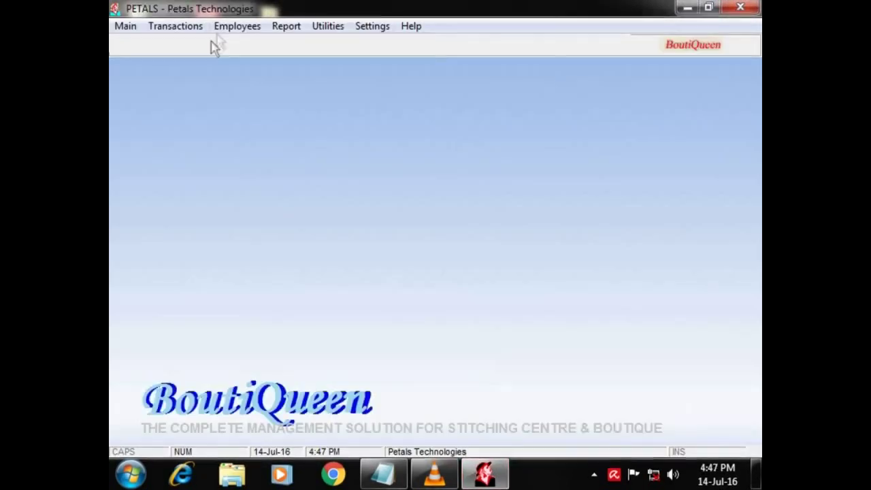
Pay 200 to the first staff member in the piece-rate salary list, recheck that person's balance and close the salary details.
{"action": "left_click", "coordinate": [232, 27]}
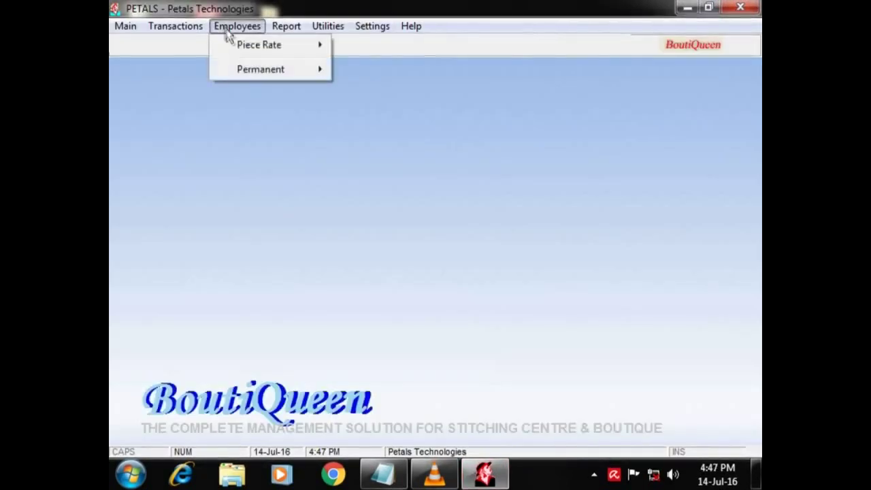
{"action": "left_click", "coordinate": [379, 81]}
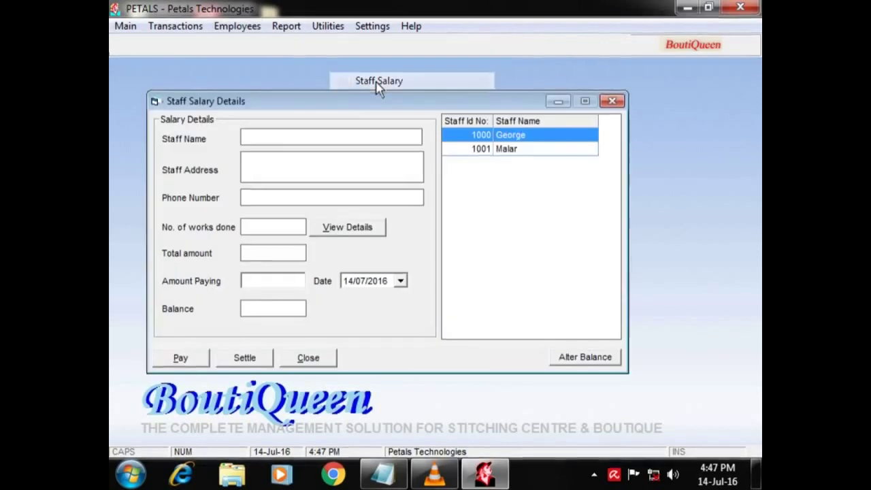
{"action": "left_click", "coordinate": [516, 135]}
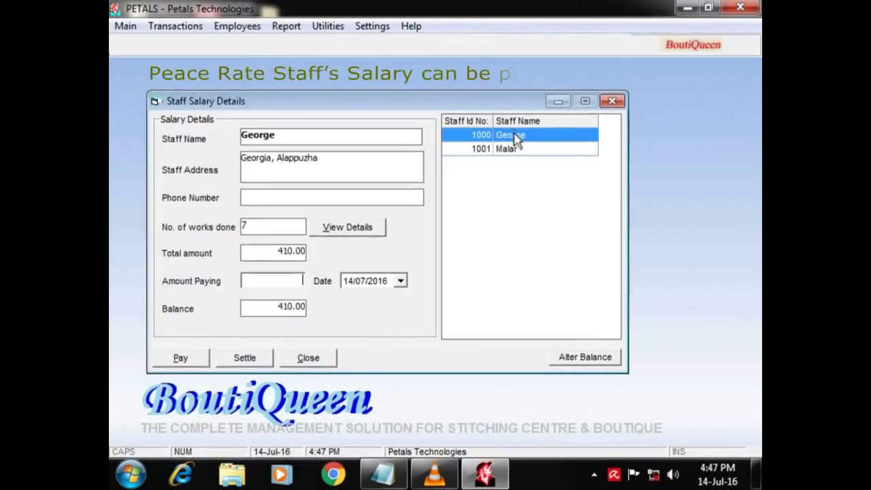
{"action": "left_click", "coordinate": [299, 283]}
{"action": "type", "text": "200"}
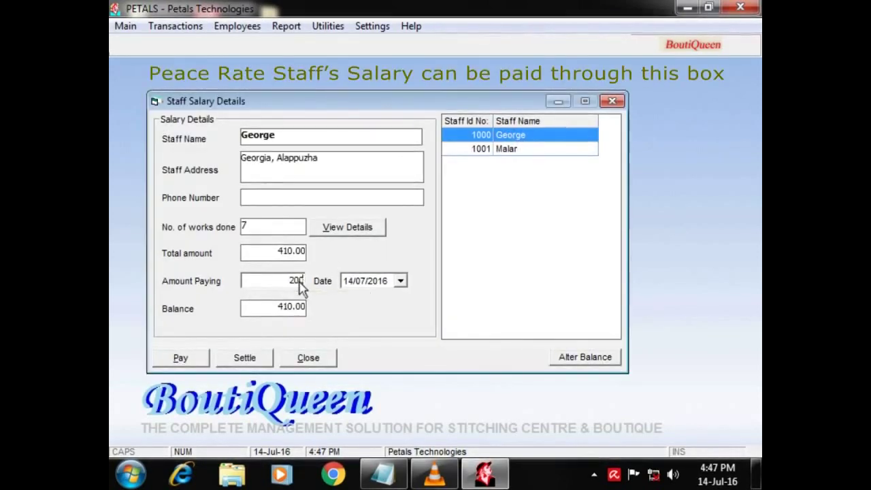
{"action": "left_click", "coordinate": [179, 361]}
{"action": "left_click", "coordinate": [550, 293]}
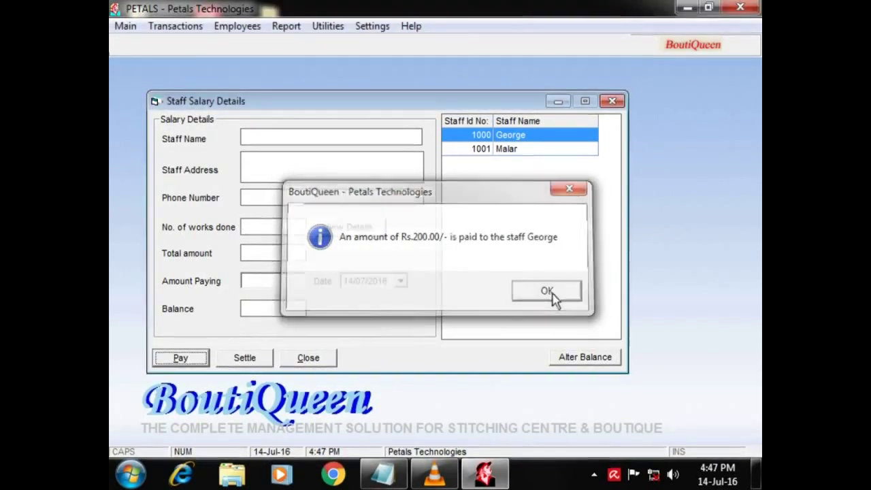
{"action": "left_click", "coordinate": [521, 139]}
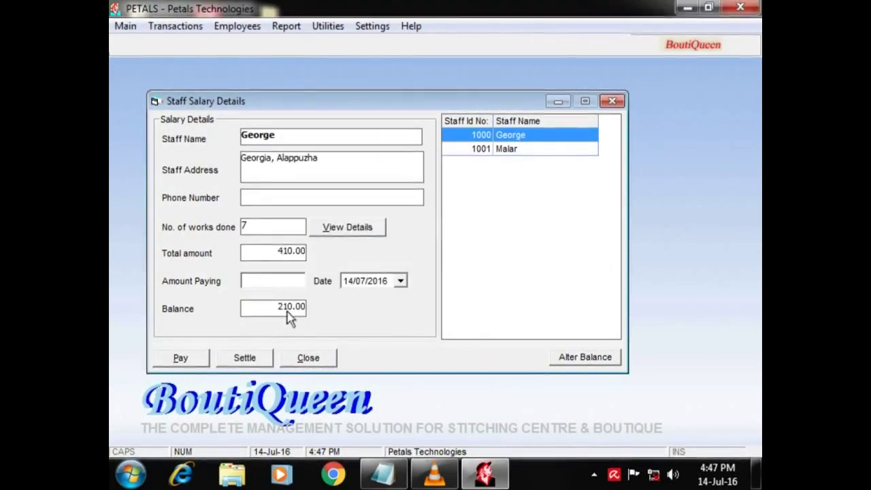
{"action": "left_click", "coordinate": [308, 358]}
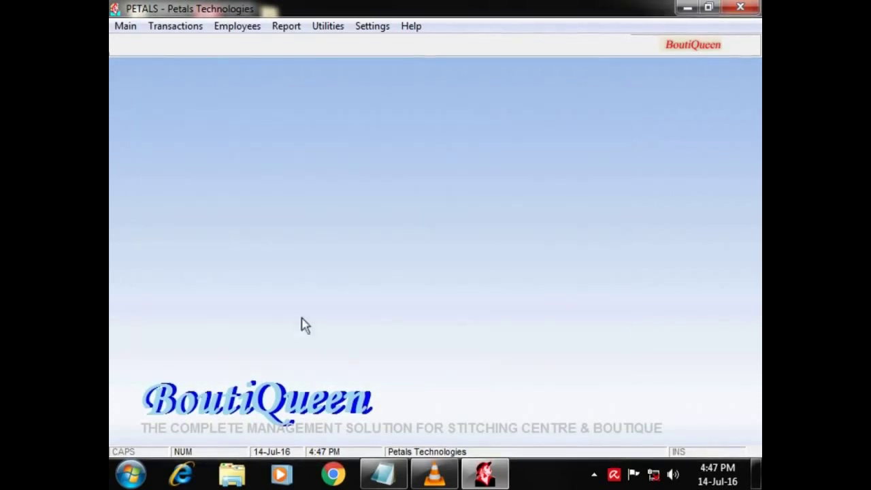
View the Cash Book entries for 14 July 2016 and close it.
{"action": "left_click", "coordinate": [159, 31]}
{"action": "left_click", "coordinate": [225, 165]}
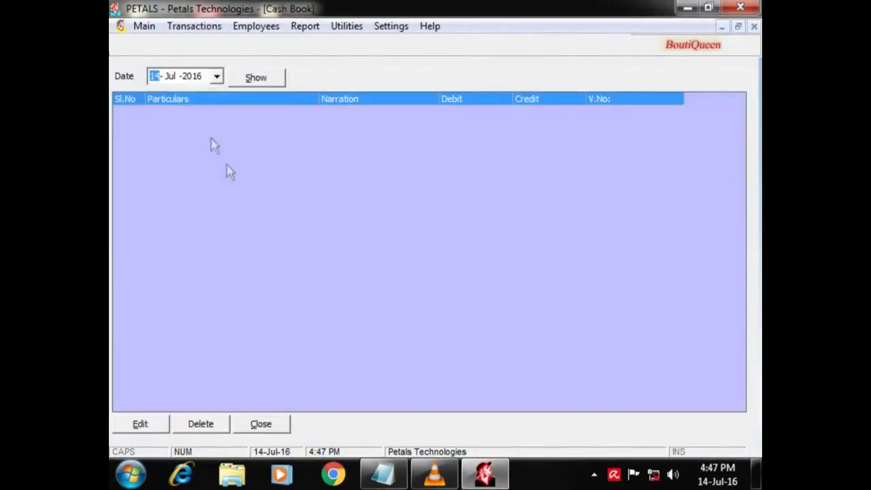
{"action": "left_click", "coordinate": [257, 79]}
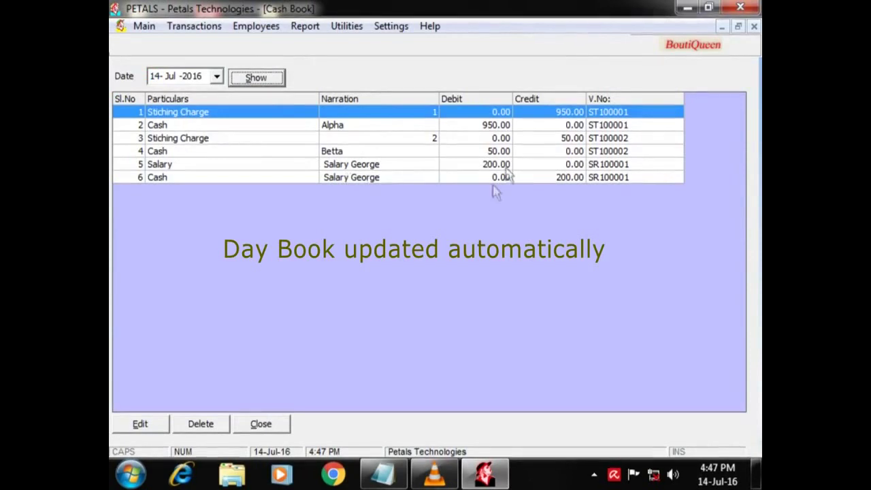
{"action": "left_click", "coordinate": [262, 424]}
Generate the Pending Payment Report for the first piece-rate staff member.
{"action": "left_click", "coordinate": [286, 26]}
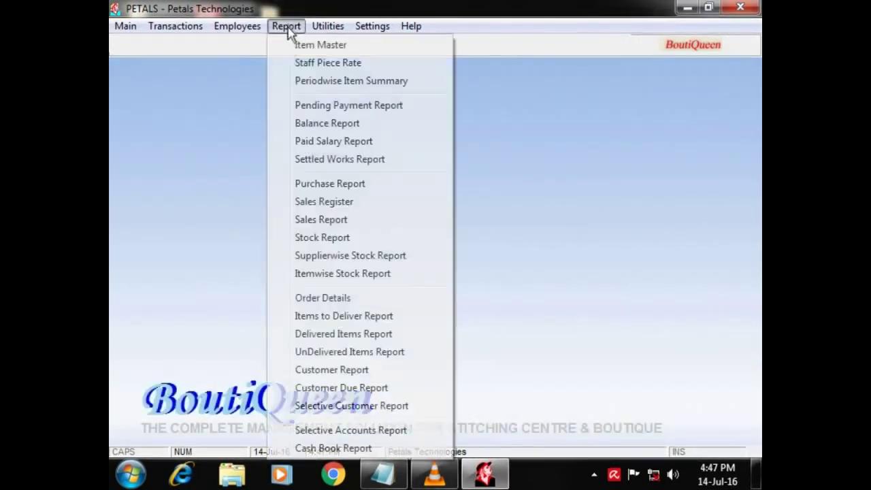
{"action": "left_click", "coordinate": [316, 105]}
{"action": "left_click", "coordinate": [485, 142]}
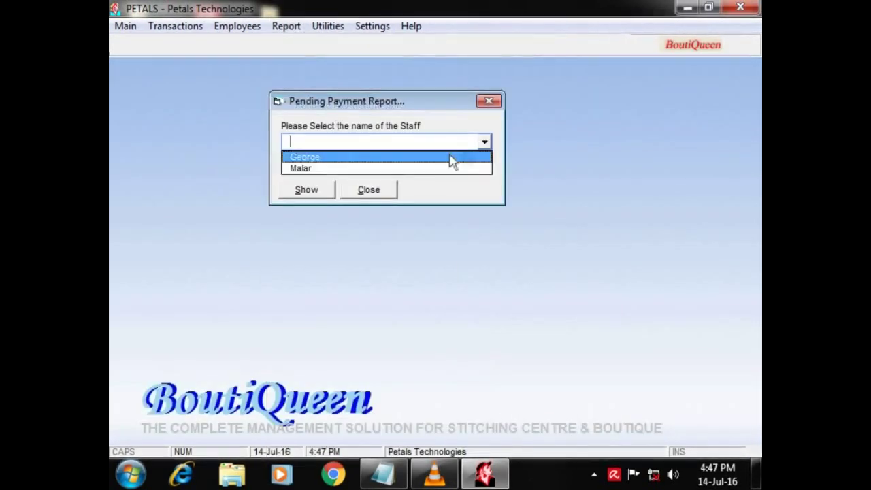
{"action": "left_click", "coordinate": [430, 156]}
{"action": "left_click", "coordinate": [310, 191]}
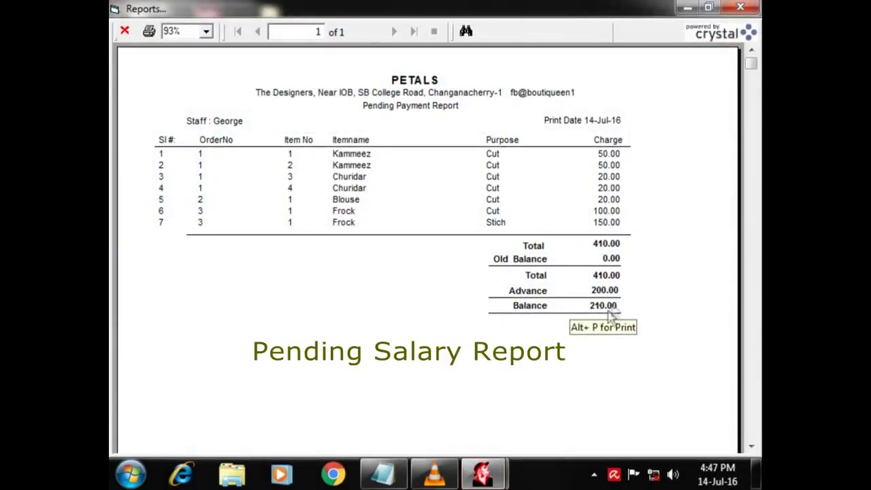
Check the available permanent staff, start a new permanent staff record and enter the staff member's name.
{"action": "left_click", "coordinate": [236, 27]}
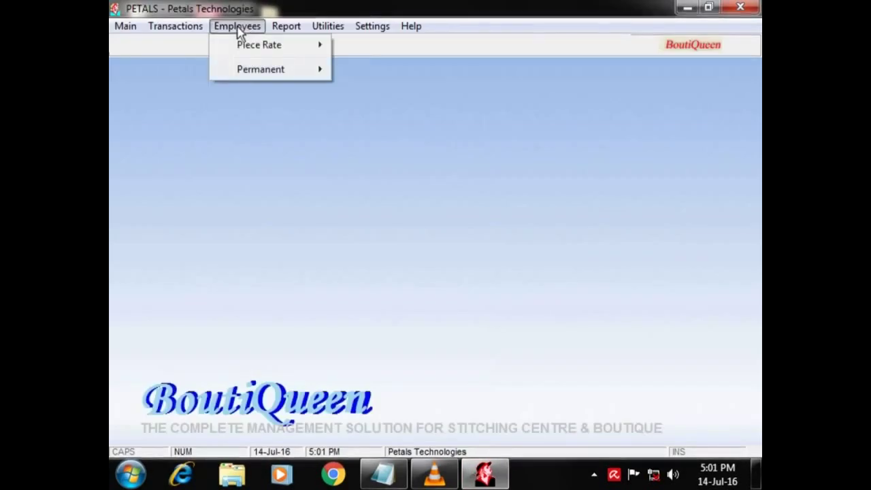
{"action": "mouse_move", "coordinate": [265, 77]}
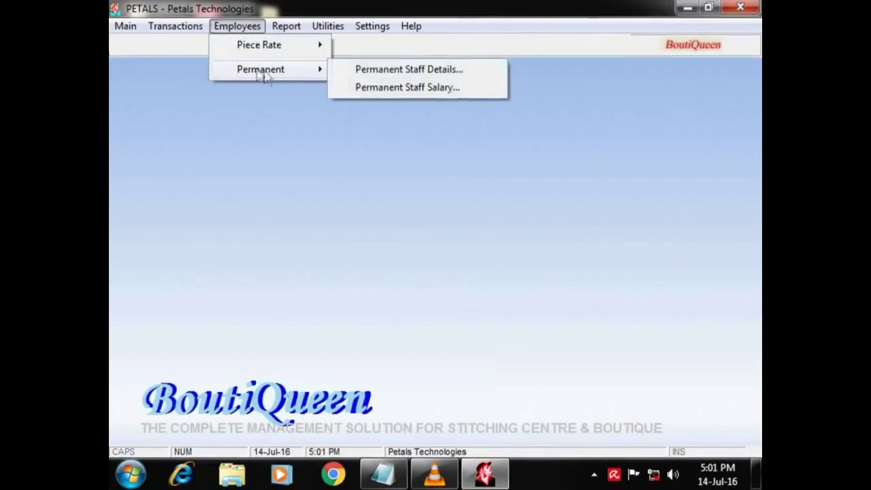
{"action": "left_click", "coordinate": [378, 71]}
{"action": "left_click", "coordinate": [355, 133]}
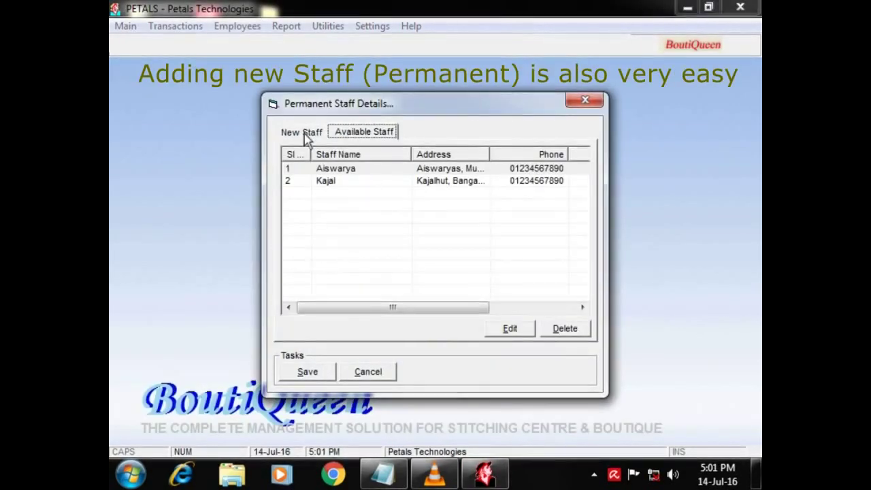
{"action": "left_click", "coordinate": [304, 134]}
{"action": "left_click", "coordinate": [356, 176]}
{"action": "type", "text": "Dimple"}
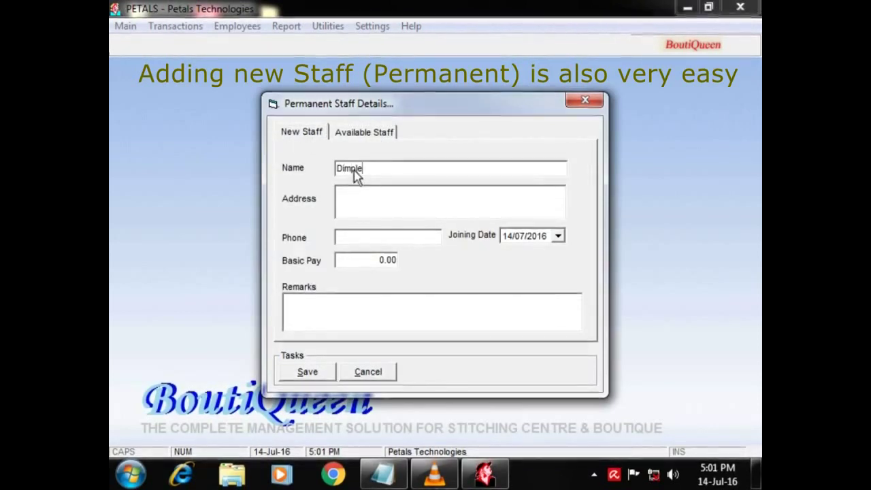
Fill in the new permanent staff member's address and phone number.
{"action": "left_click", "coordinate": [356, 208]}
{"action": "type", "text": "Dimps, trivandr"}
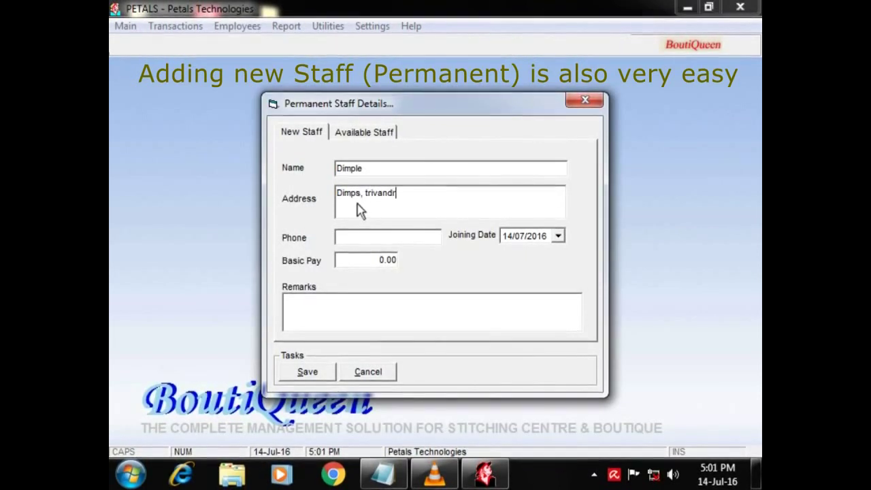
{"action": "type", "text": "um"}
{"action": "left_click", "coordinate": [384, 239]}
{"action": "type", "text": "09876543210"}
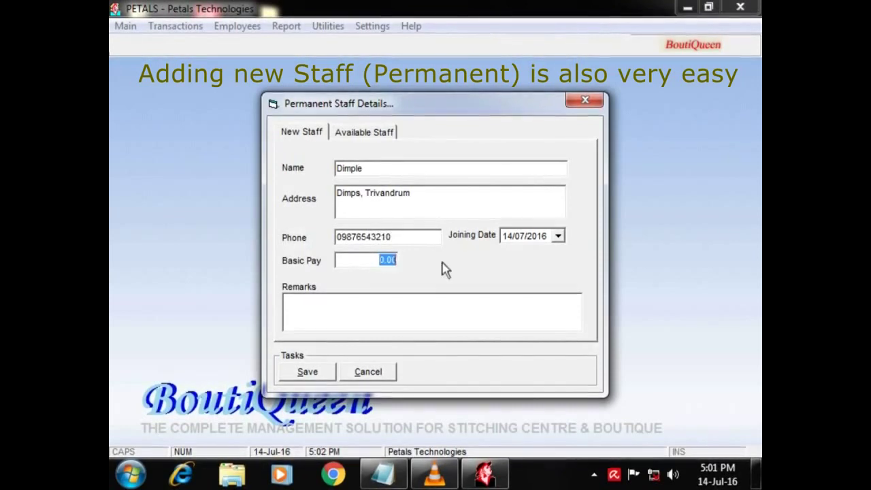
Set the new staff member's basic pay to 22000, save the record and close the staff details.
{"action": "type", "text": "22000"}
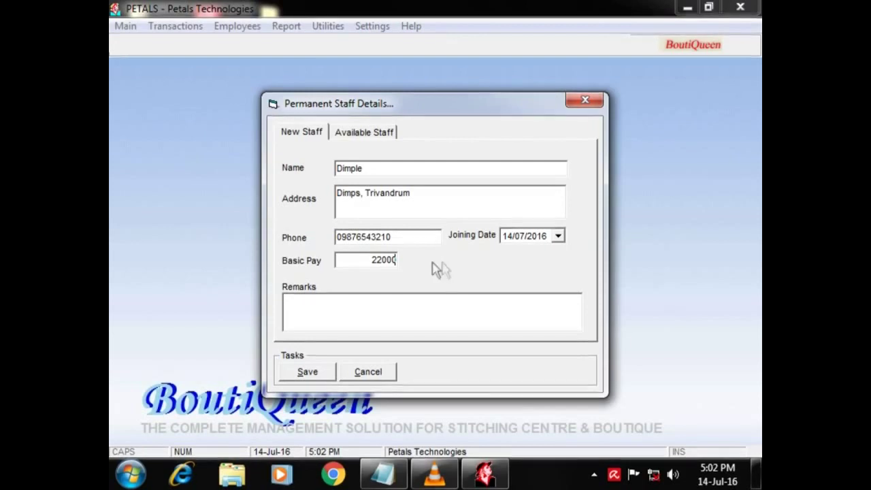
{"action": "left_click", "coordinate": [308, 373]}
{"action": "left_click", "coordinate": [415, 293]}
{"action": "left_click", "coordinate": [368, 371]}
Review the newly added entry in the list of available permanent staff and close the list.
{"action": "left_click", "coordinate": [235, 28]}
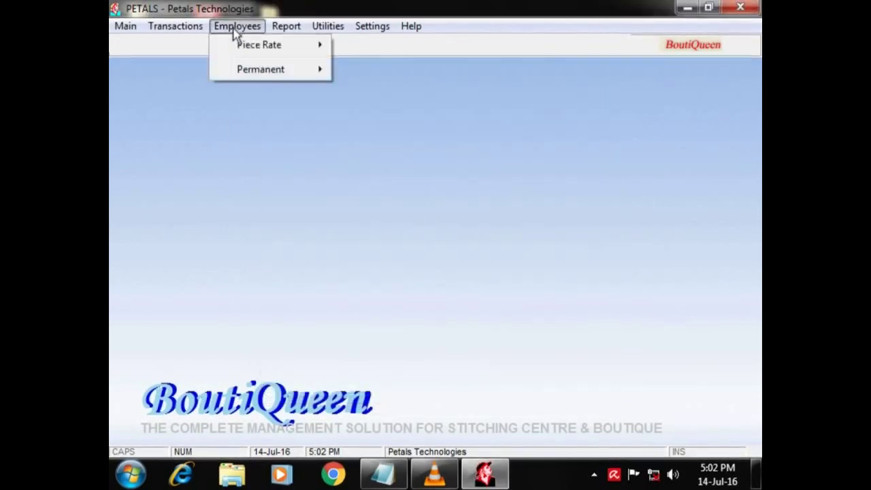
{"action": "mouse_move", "coordinate": [271, 76]}
{"action": "left_click", "coordinate": [367, 70]}
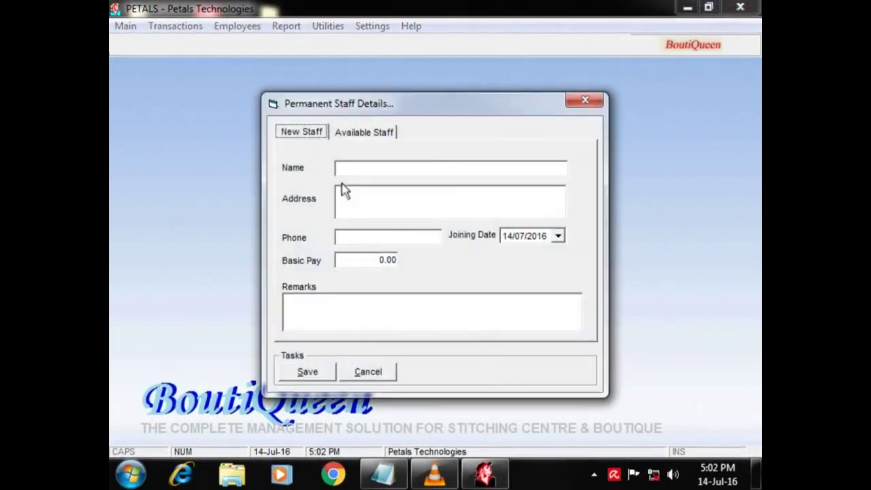
{"action": "left_click", "coordinate": [359, 136]}
{"action": "left_click", "coordinate": [323, 183]}
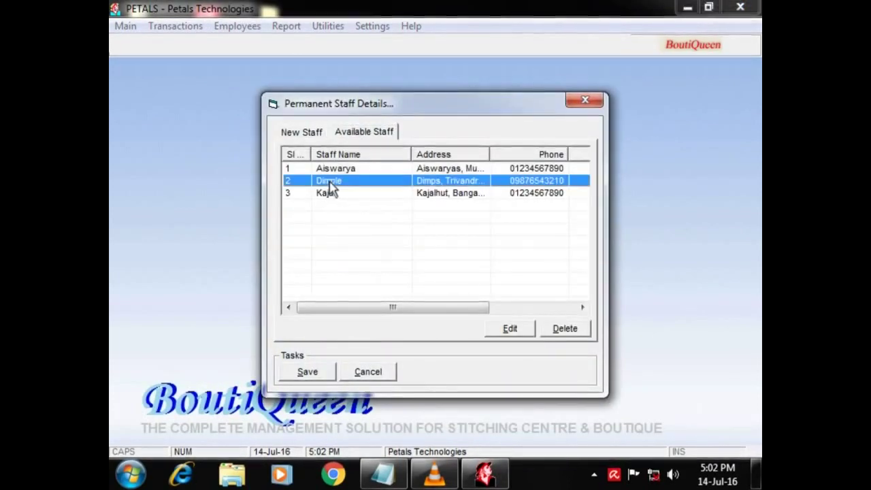
{"action": "left_click", "coordinate": [370, 373]}
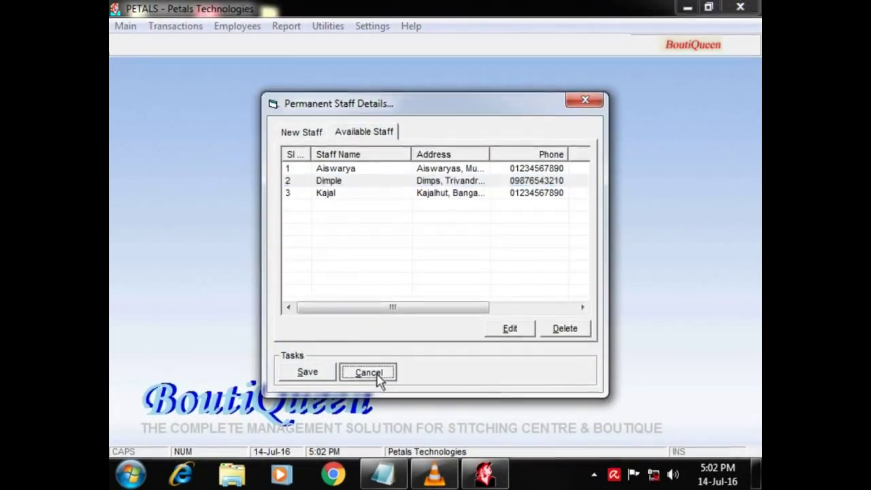
Pay an advance of 500 to the first staff member in the permanent salary list and close the salary details.
{"action": "left_click", "coordinate": [244, 29]}
{"action": "mouse_move", "coordinate": [286, 74]}
{"action": "left_click", "coordinate": [371, 94]}
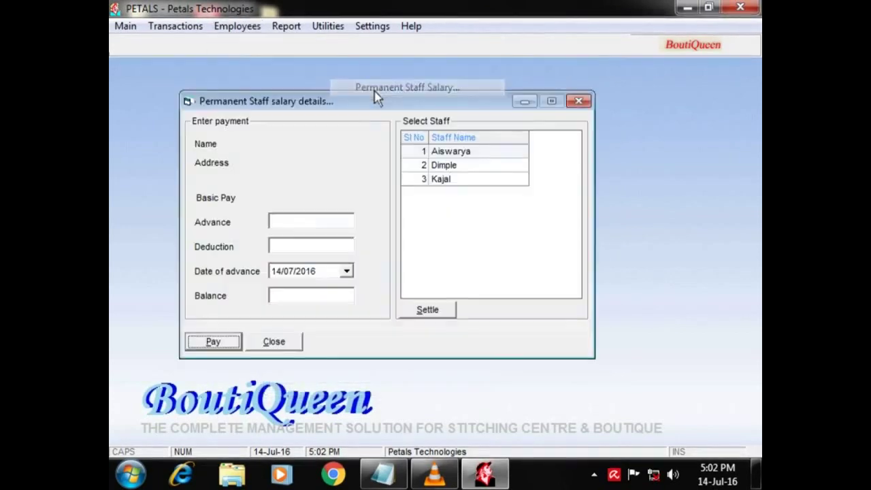
{"action": "left_click", "coordinate": [457, 158]}
{"action": "left_click", "coordinate": [323, 227]}
{"action": "type", "text": "500"}
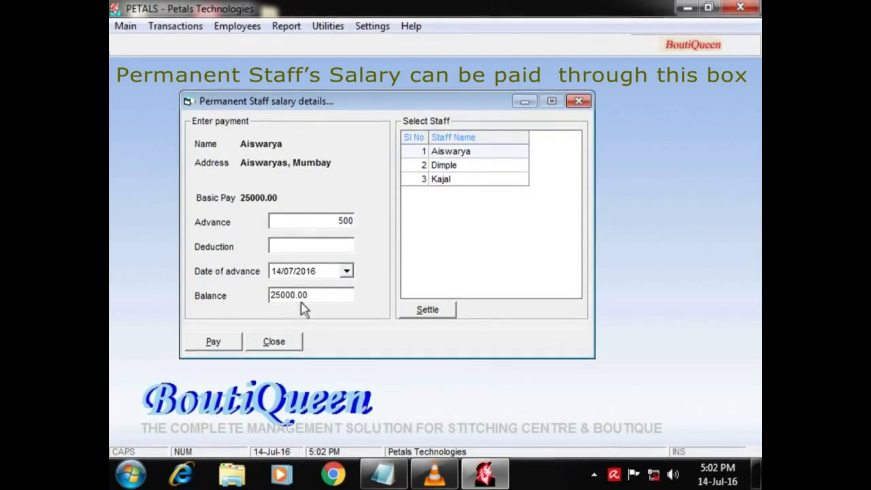
{"action": "left_click", "coordinate": [212, 343]}
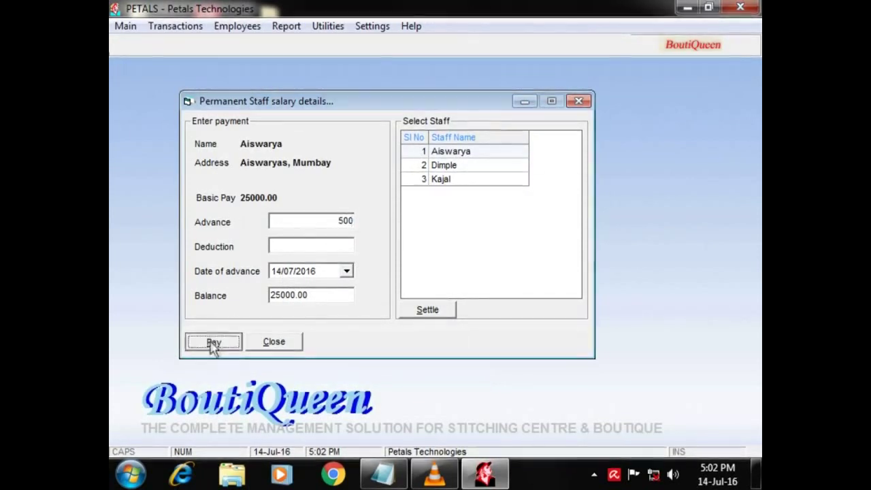
{"action": "left_click", "coordinate": [544, 295]}
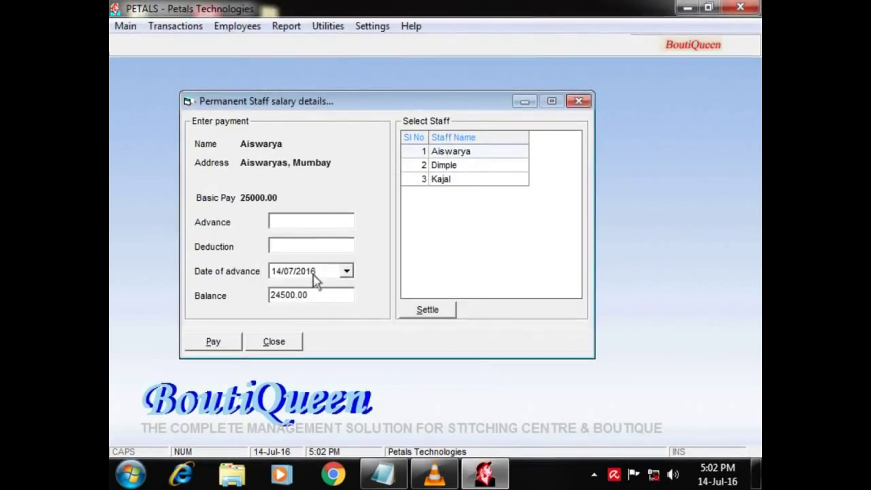
{"action": "left_click", "coordinate": [274, 342]}
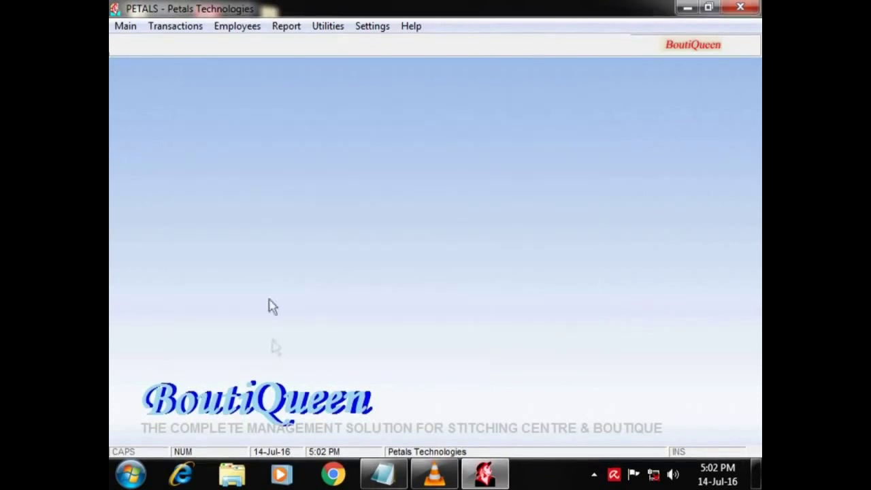
Enter a Thread expense of 100 with the narration THREAD HOUSE and add it to the expense list.
{"action": "left_click", "coordinate": [175, 26]}
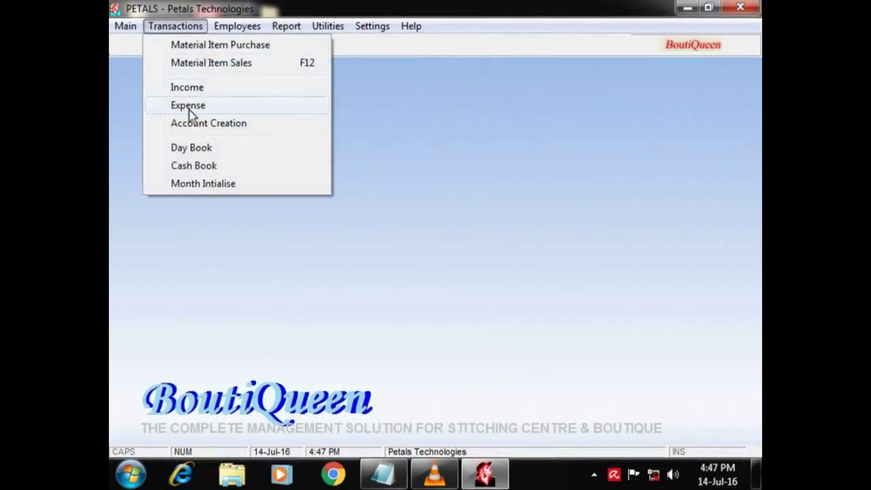
{"action": "left_click", "coordinate": [189, 106]}
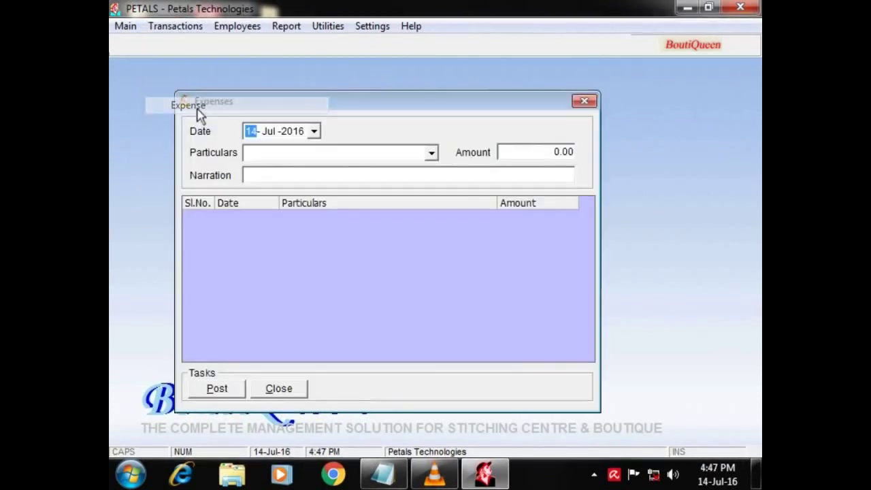
{"action": "left_click", "coordinate": [432, 152]}
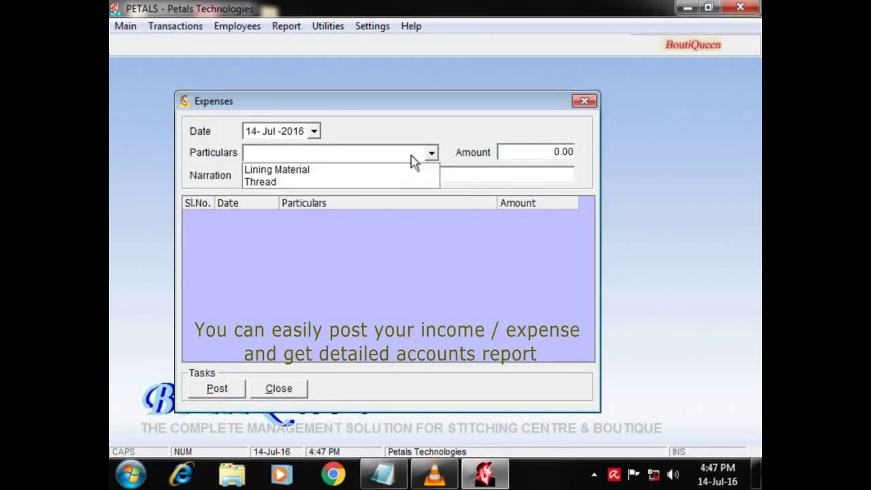
{"action": "left_click", "coordinate": [363, 183]}
{"action": "key", "text": "Tab"}
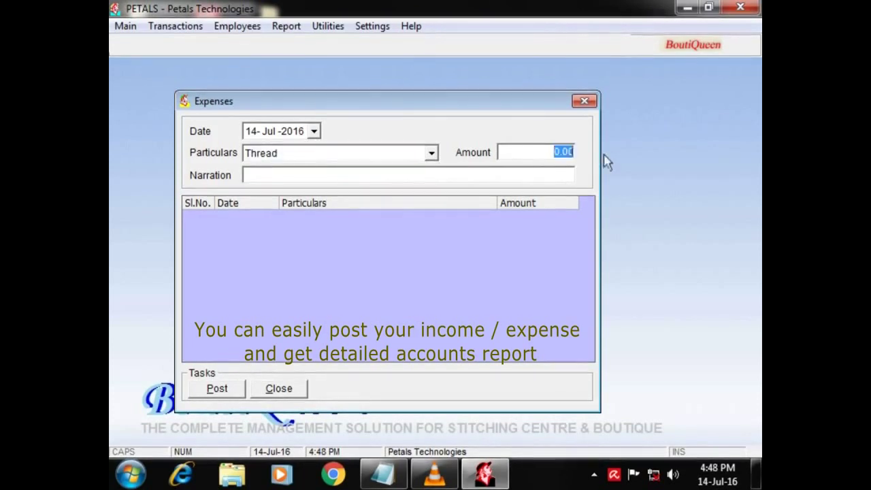
{"action": "type", "text": "10"}
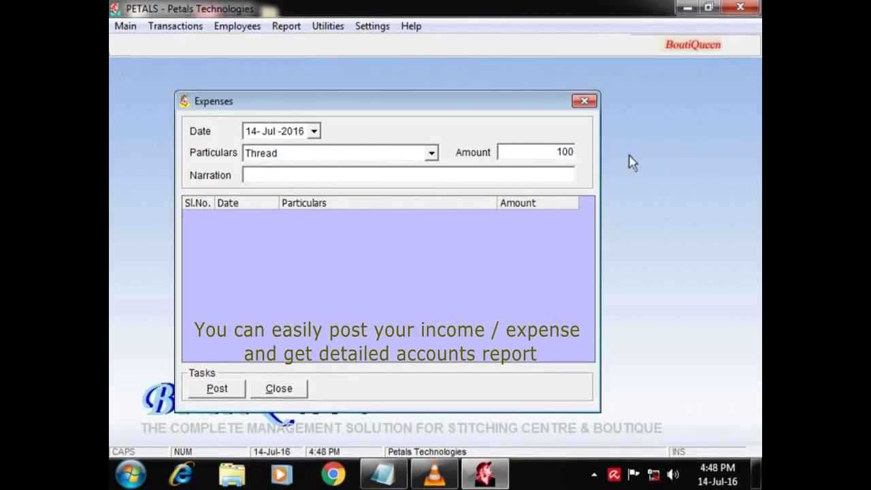
{"action": "left_click", "coordinate": [272, 181]}
{"action": "type", "text": "THREAD HOUSE"}
{"action": "key", "text": "Return"}
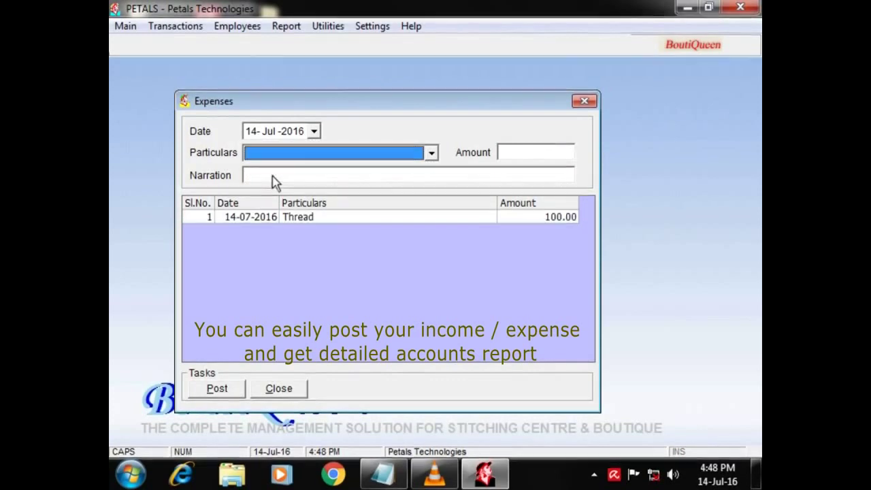
Post the Thread expense to the account, confirm the posting and close the expenses form.
{"action": "left_click", "coordinate": [219, 389]}
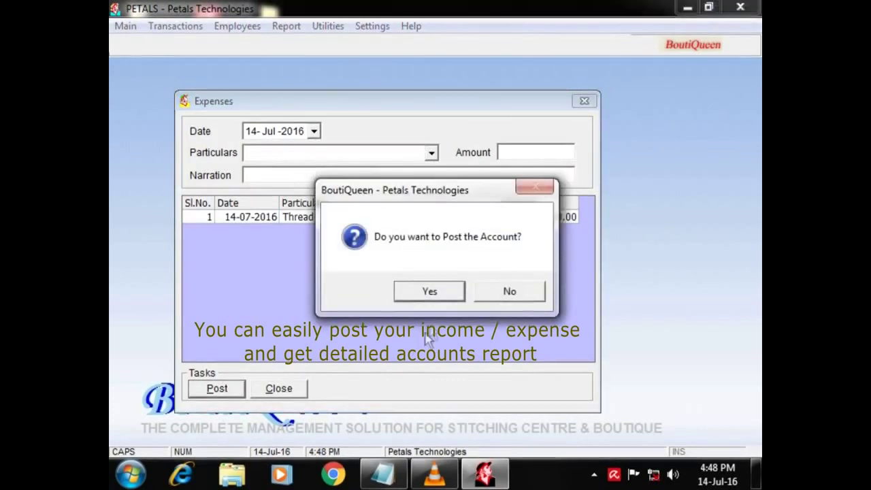
{"action": "left_click", "coordinate": [433, 293]}
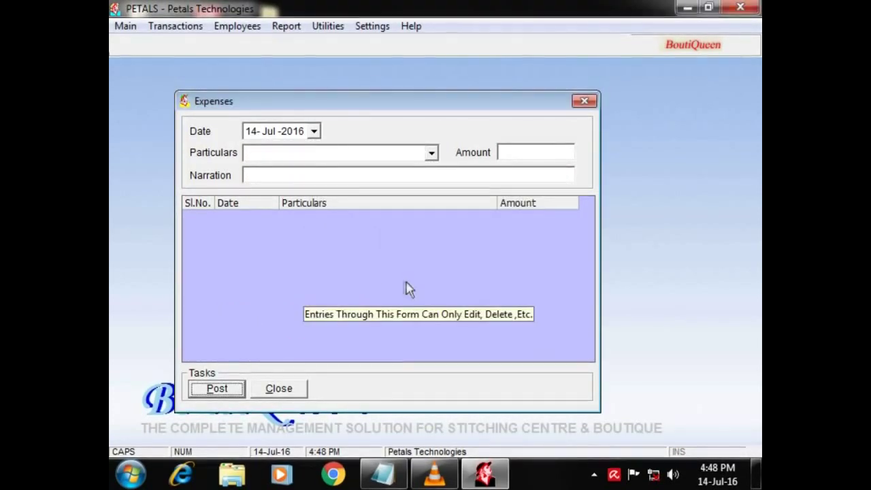
{"action": "left_click", "coordinate": [297, 393]}
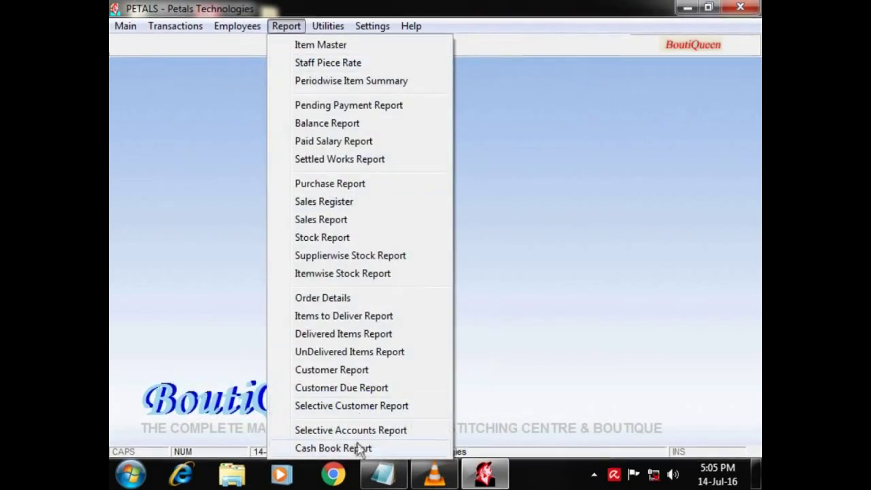
Show the daywise cash book report (profit and loss) for 14-Jul-2016.
{"action": "left_click", "coordinate": [334, 448]}
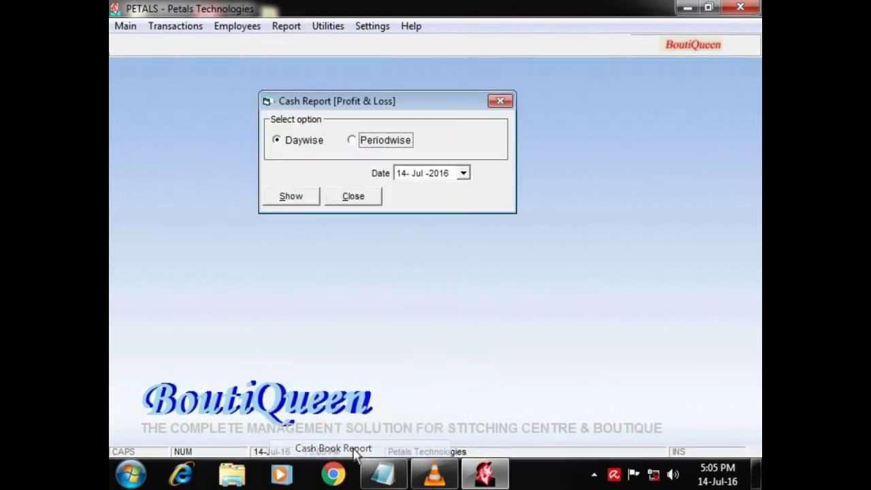
{"action": "left_click", "coordinate": [291, 198]}
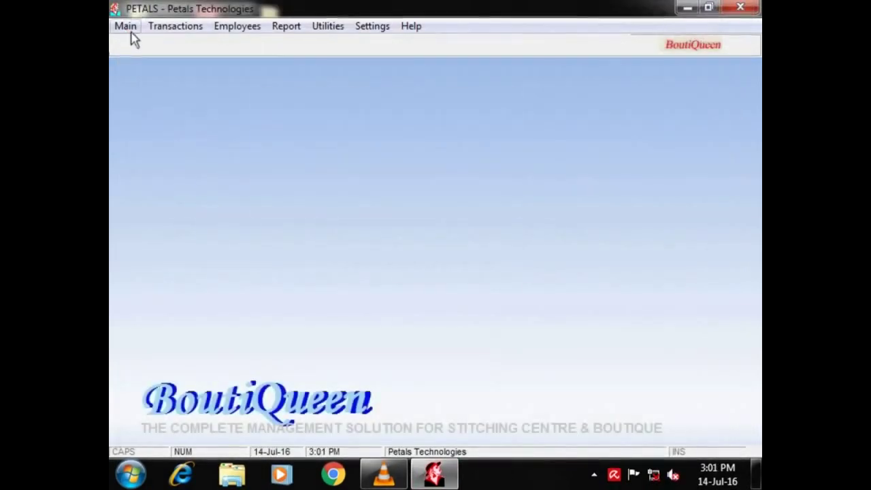
Preview the duplicate bill for the last order in the order number list and read it through to the footer.
{"action": "left_click", "coordinate": [126, 27]}
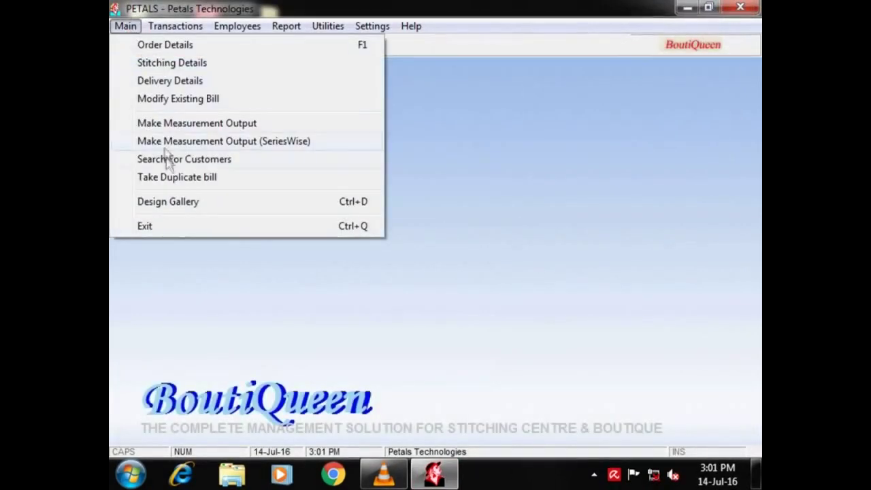
{"action": "left_click", "coordinate": [177, 179]}
{"action": "left_click", "coordinate": [462, 129]}
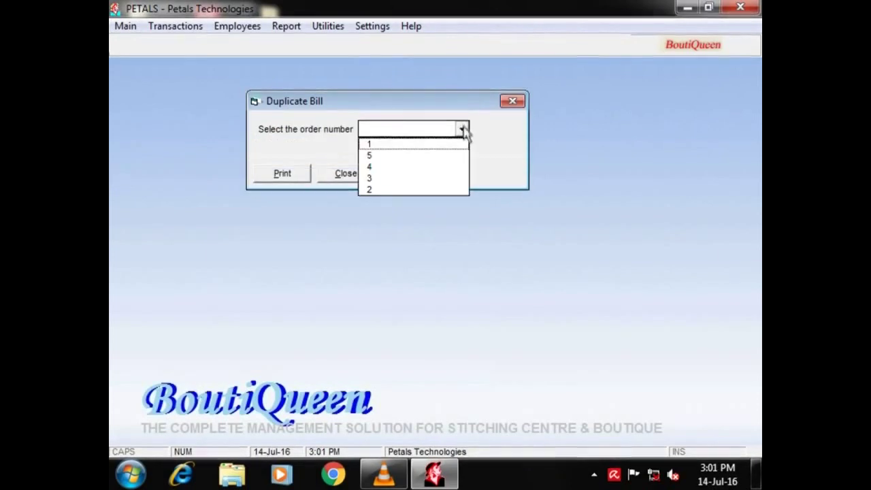
{"action": "left_click", "coordinate": [411, 189]}
{"action": "left_click", "coordinate": [290, 178]}
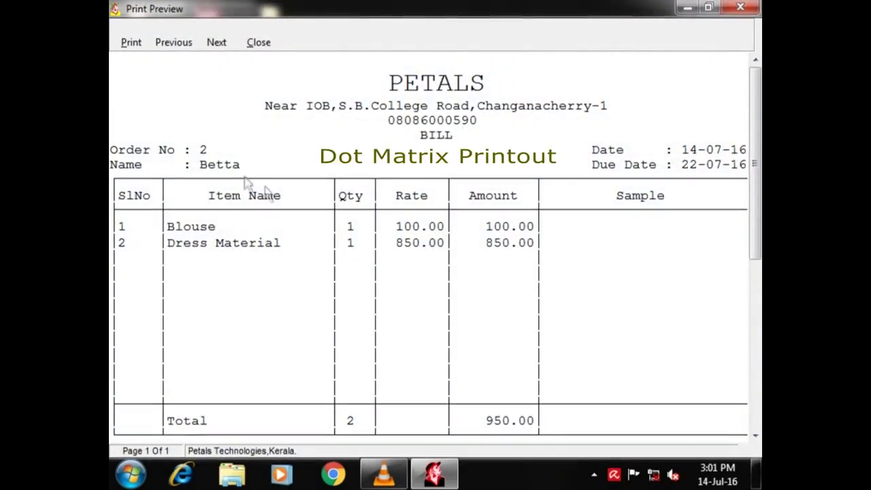
{"action": "scroll", "coordinate": [561, 247], "scroll_direction": "down", "scroll_amount": 5}
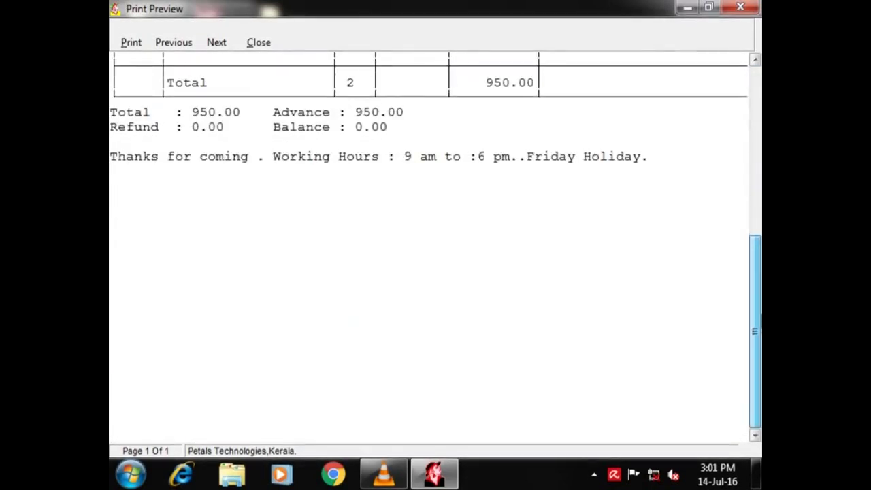
In the print settings, turn off DOS-format bill printing, turn on Print Logo, apply the changes and close.
{"action": "left_click", "coordinate": [372, 28]}
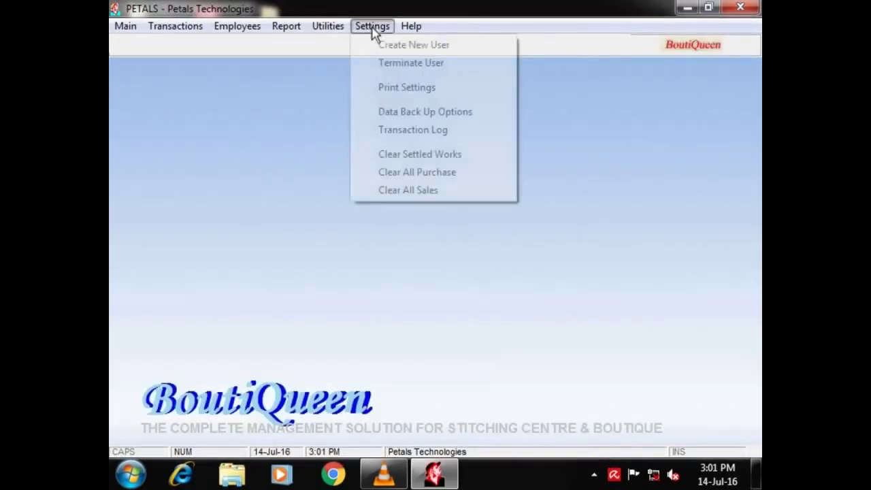
{"action": "left_click", "coordinate": [399, 86]}
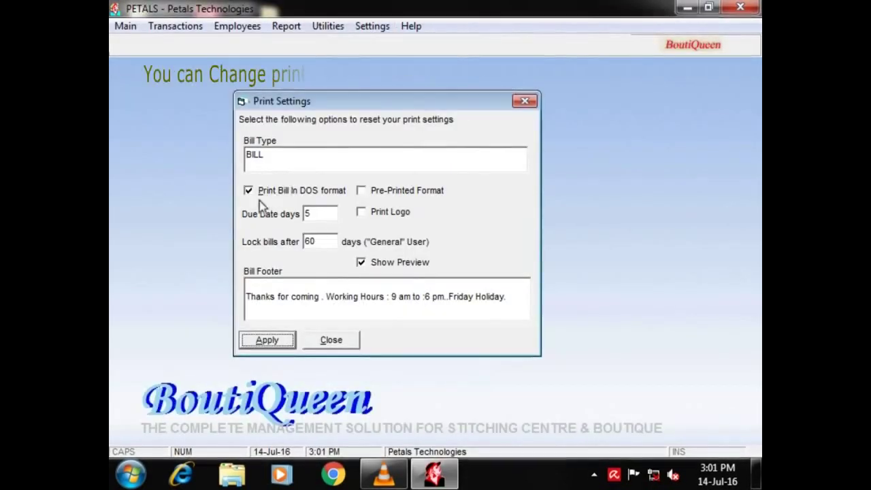
{"action": "left_click", "coordinate": [361, 212]}
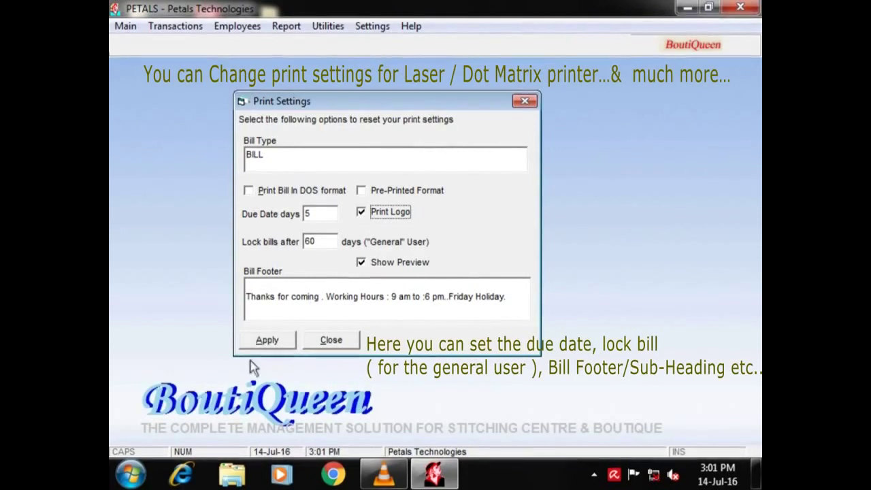
{"action": "left_click", "coordinate": [270, 340]}
{"action": "left_click", "coordinate": [441, 294]}
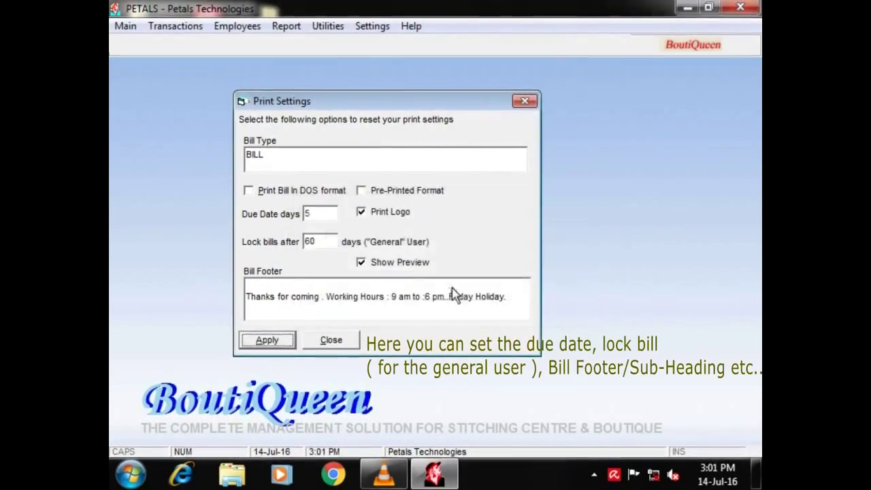
{"action": "left_click", "coordinate": [354, 342]}
Preview the same order's duplicate bill again using the changed print settings.
{"action": "left_click", "coordinate": [126, 27]}
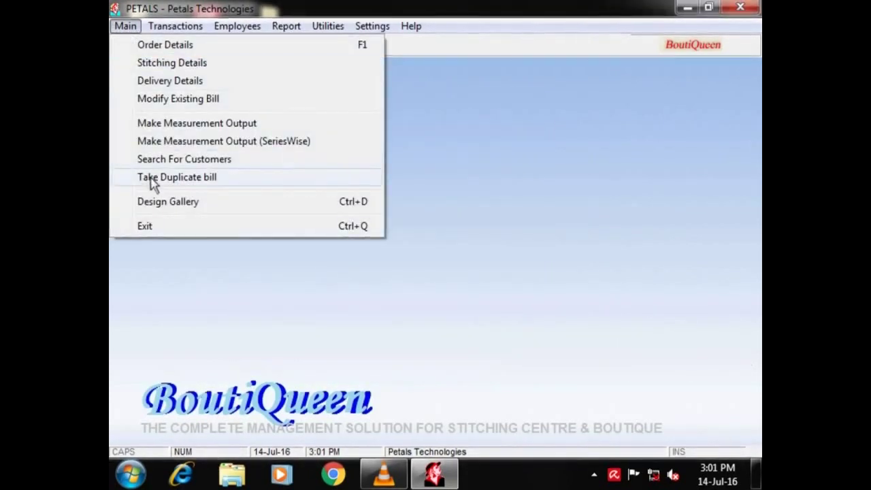
{"action": "left_click", "coordinate": [153, 178]}
{"action": "left_click", "coordinate": [461, 128]}
{"action": "left_click", "coordinate": [416, 190]}
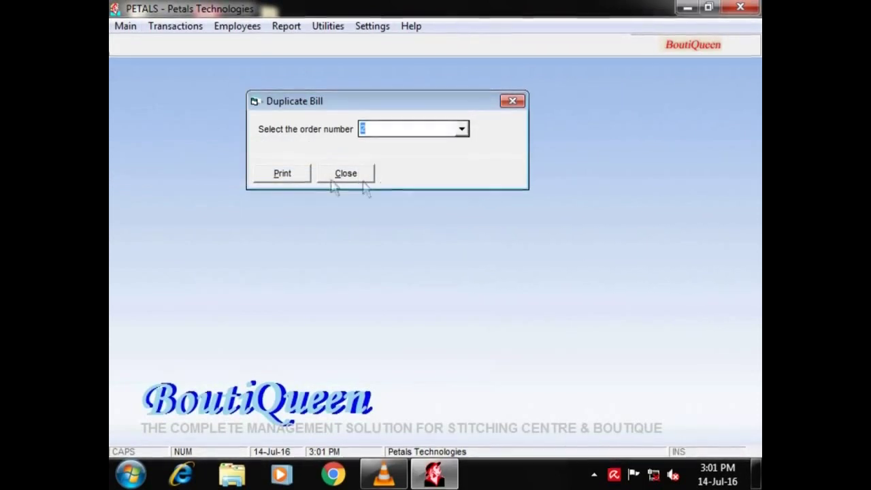
{"action": "left_click", "coordinate": [292, 176]}
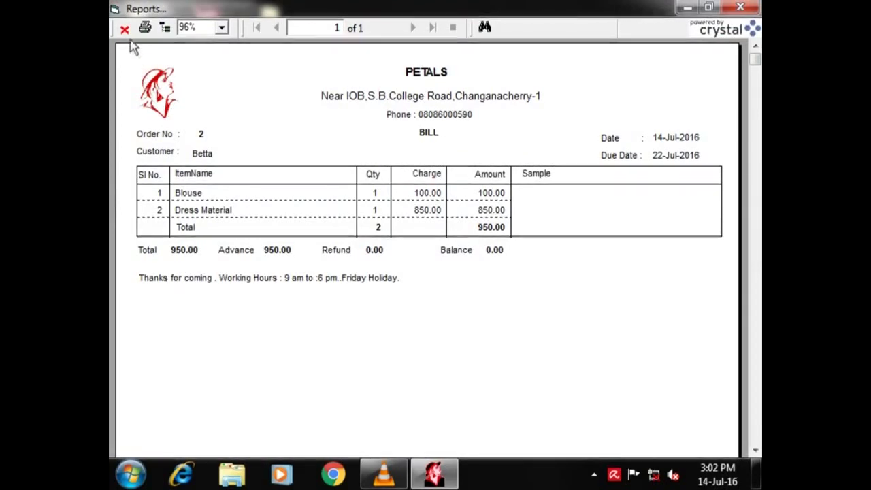
From a new order form, search customers by the phone digit 0, review their bill dues, and close the list and form.
{"action": "left_click", "coordinate": [126, 27]}
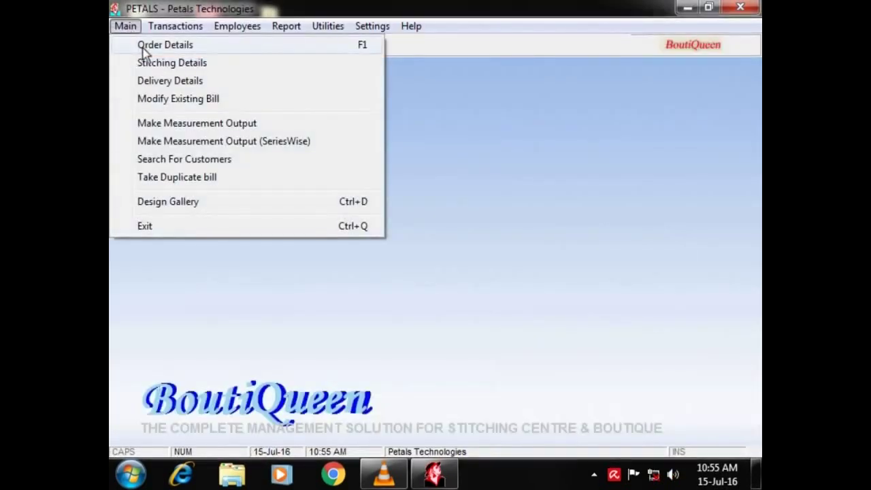
{"action": "left_click", "coordinate": [145, 46]}
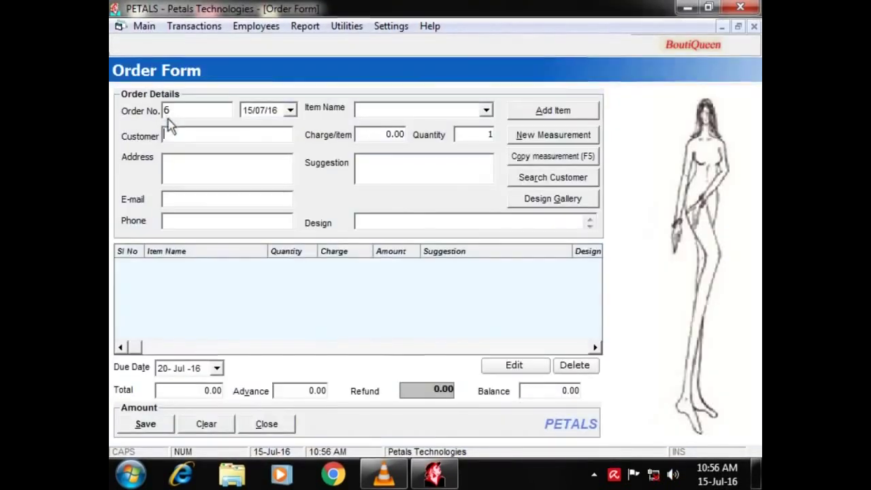
{"action": "type", "text": "0"}
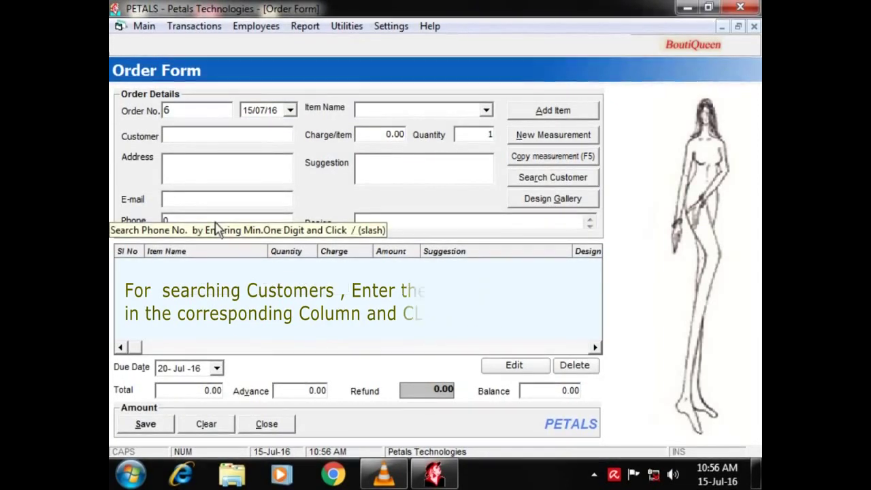
{"action": "key", "text": "slash"}
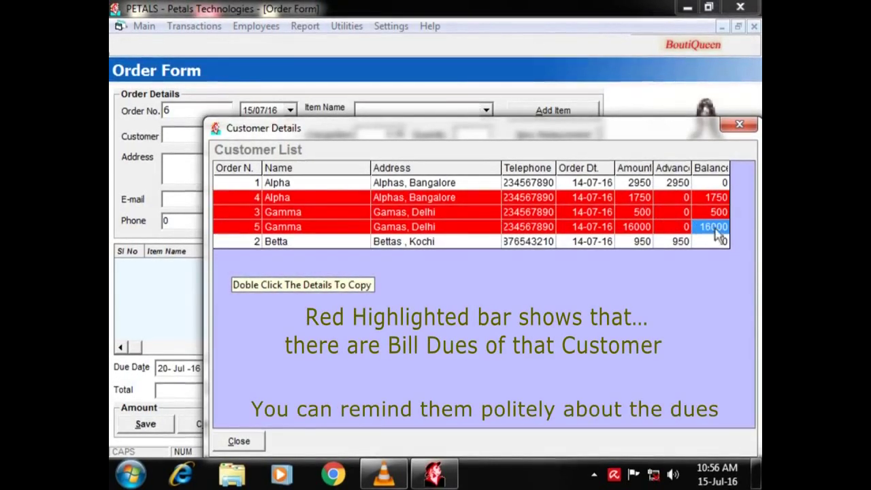
{"action": "left_click", "coordinate": [239, 442]}
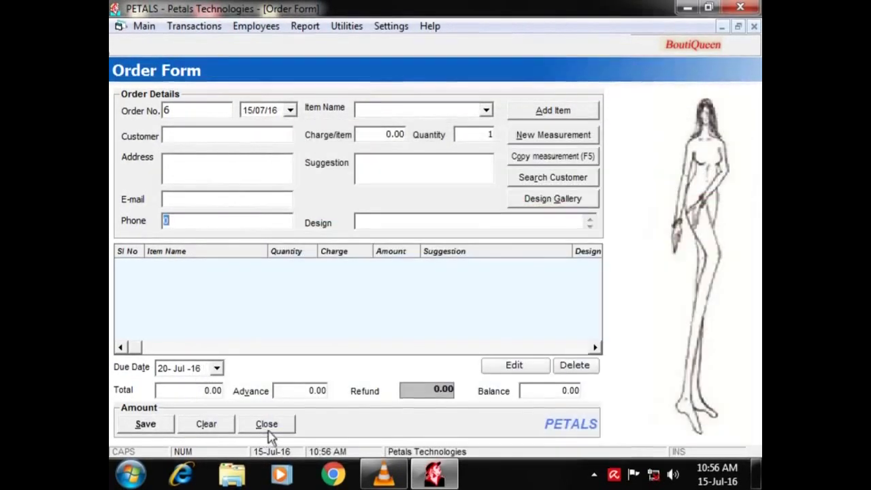
{"action": "left_click", "coordinate": [276, 428]}
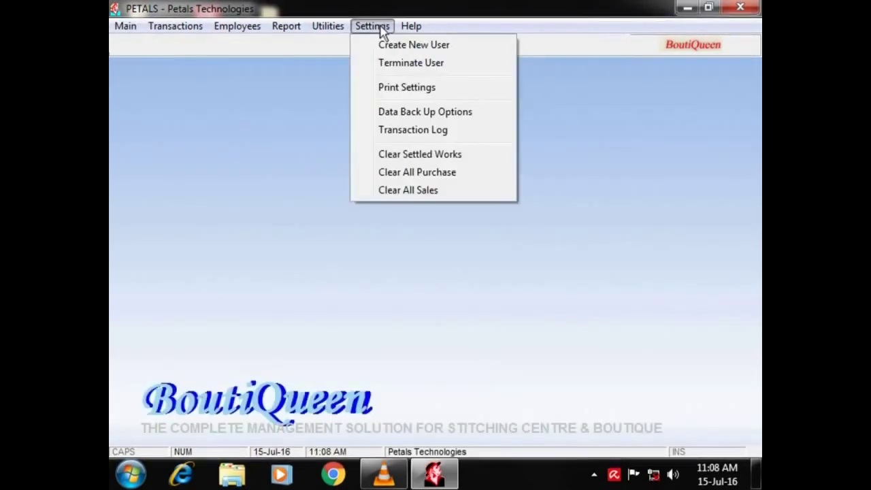
Open the transaction log from the settings.
{"action": "left_click", "coordinate": [397, 135]}
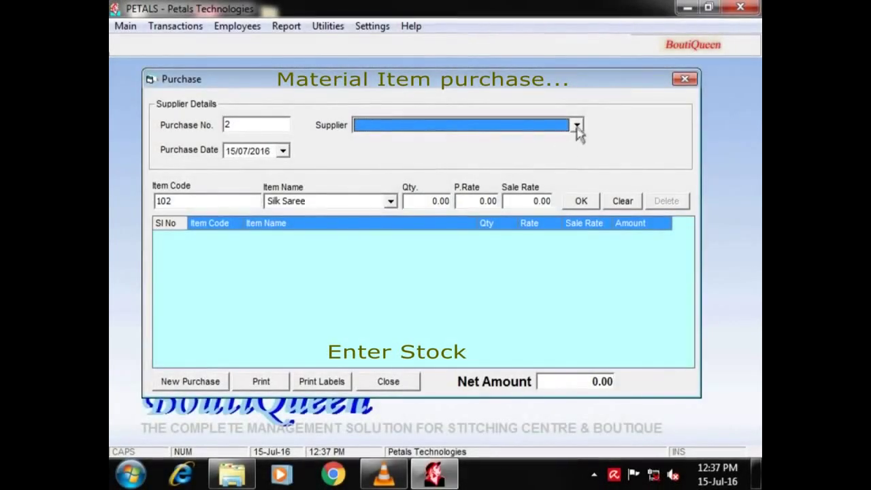
Choose Global Tex as the supplier and add a Churidar Set line with quantity 5, purchase rate 400 and sale rate 500.
{"action": "left_click", "coordinate": [577, 127]}
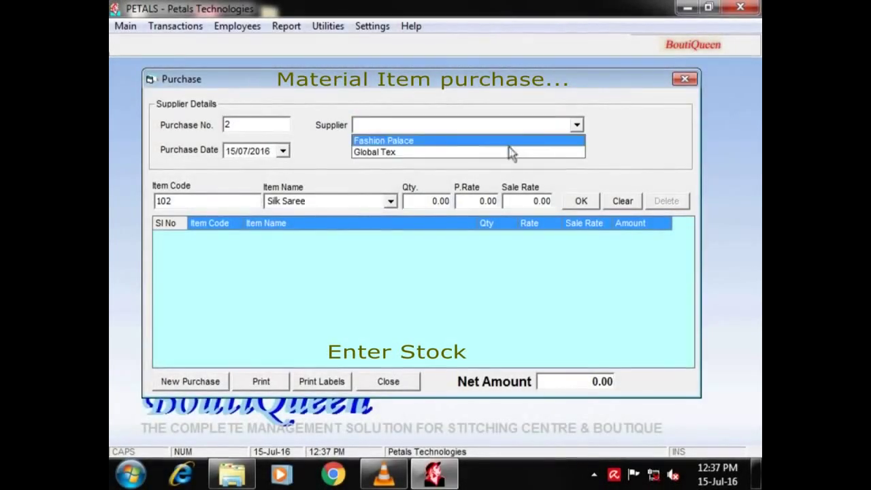
{"action": "left_click", "coordinate": [498, 151]}
{"action": "left_click", "coordinate": [340, 207]}
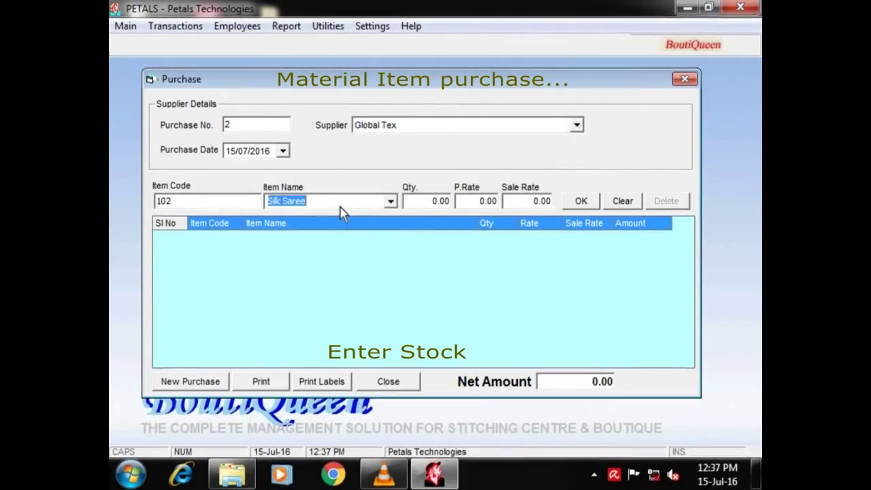
{"action": "type", "text": "Churidar Set"}
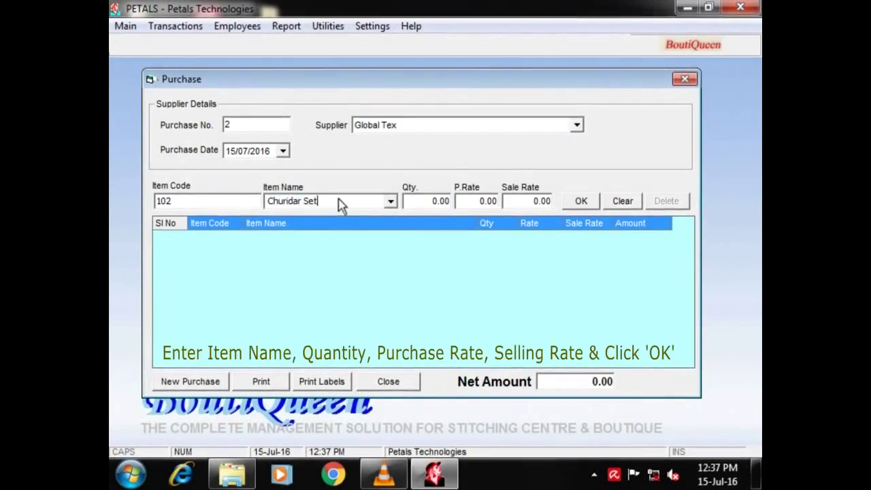
{"action": "key", "text": "Tab"}
{"action": "type", "text": "400"}
{"action": "key", "text": "Tab"}
{"action": "type", "text": "500"}
{"action": "key", "text": "Tab"}
{"action": "key", "text": "Return"}
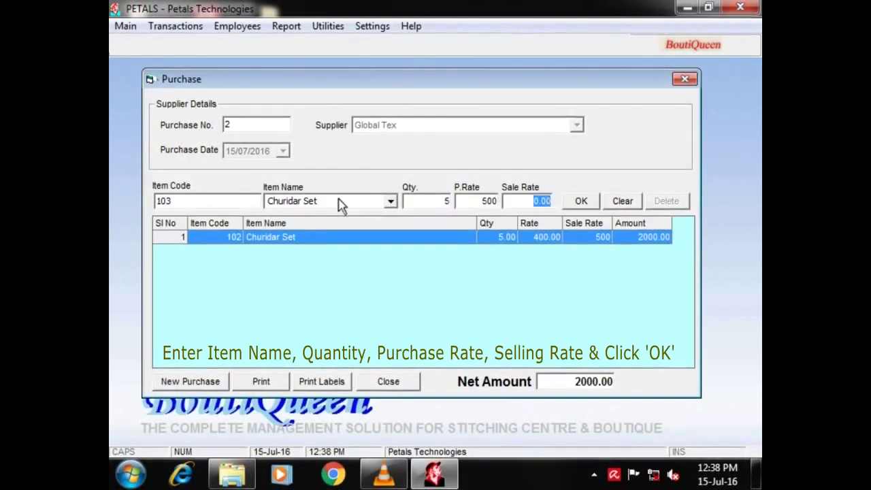
Add two more Churidar Set lines of quantity 5, with purchase and sale rates of 500/600 and 600/700.
{"action": "key", "text": "Return"}
{"action": "type", "text": "700"}
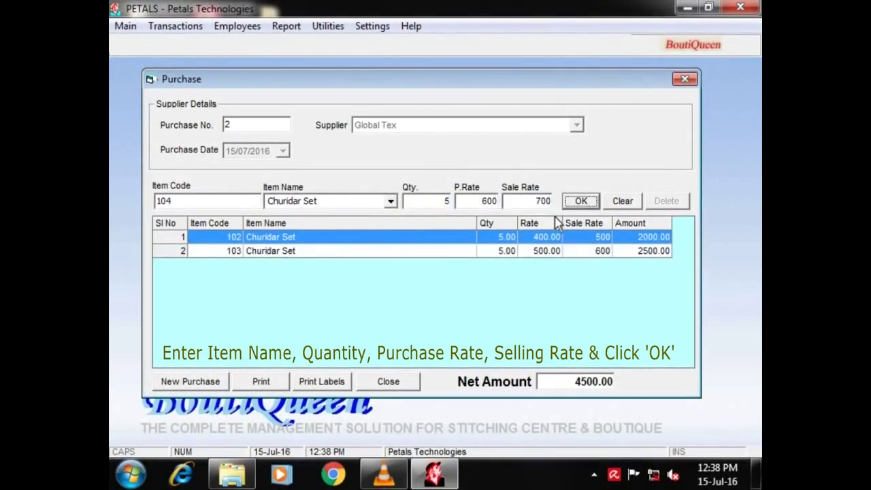
{"action": "key", "text": "Tab"}
{"action": "key", "text": "Return"}
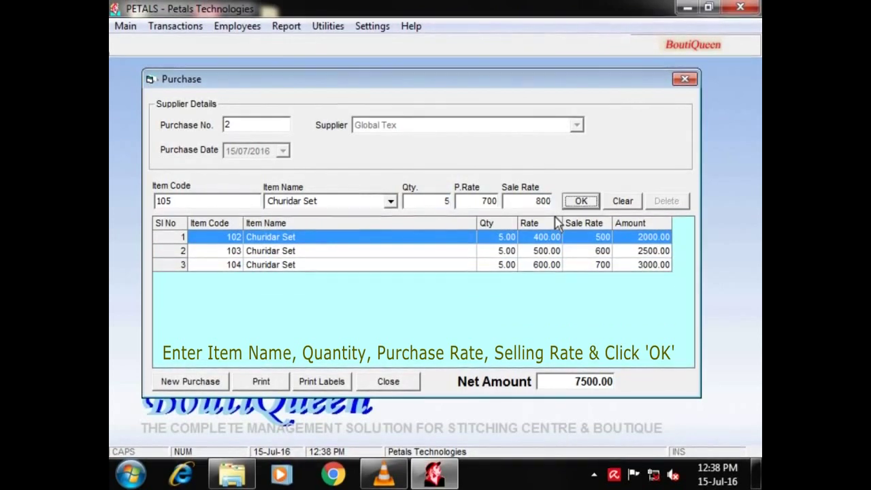
Add Churidar Set lines of quantity 5 with purchase and sale rates of 700/800, 800/900 and 900/1000.
{"action": "key", "text": "Return"}
{"action": "type", "text": "900"}
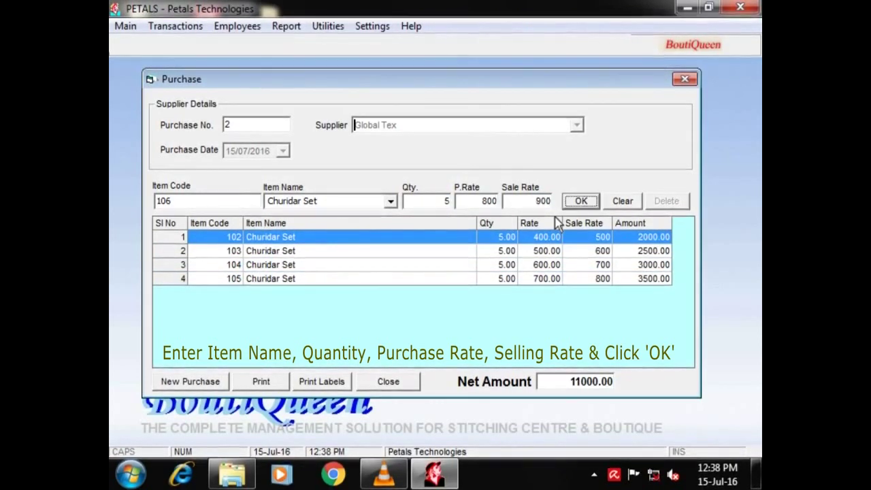
{"action": "key", "text": "Return"}
{"action": "type", "text": "900"}
{"action": "key", "text": "Tab"}
{"action": "type", "text": "1000"}
{"action": "left_click", "coordinate": [587, 205]}
Preview the item labels for the Global Tex purchase and look through them.
{"action": "left_click", "coordinate": [321, 382]}
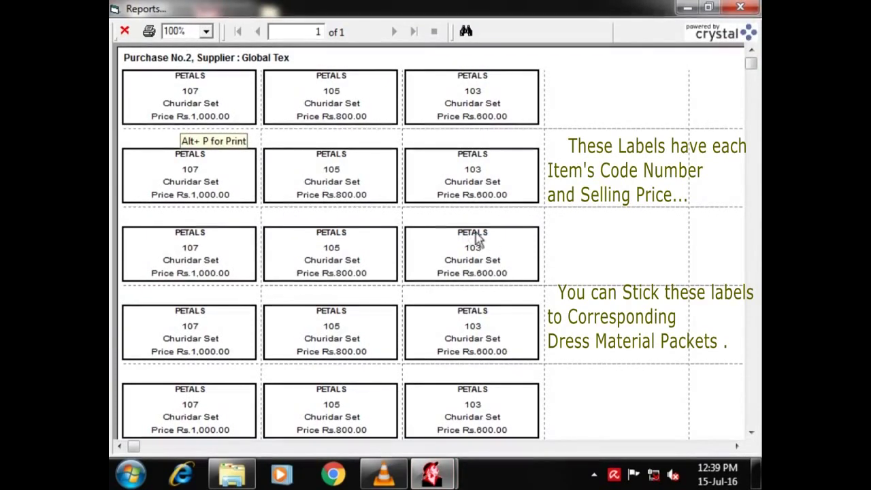
{"action": "left_click", "coordinate": [751, 432]}
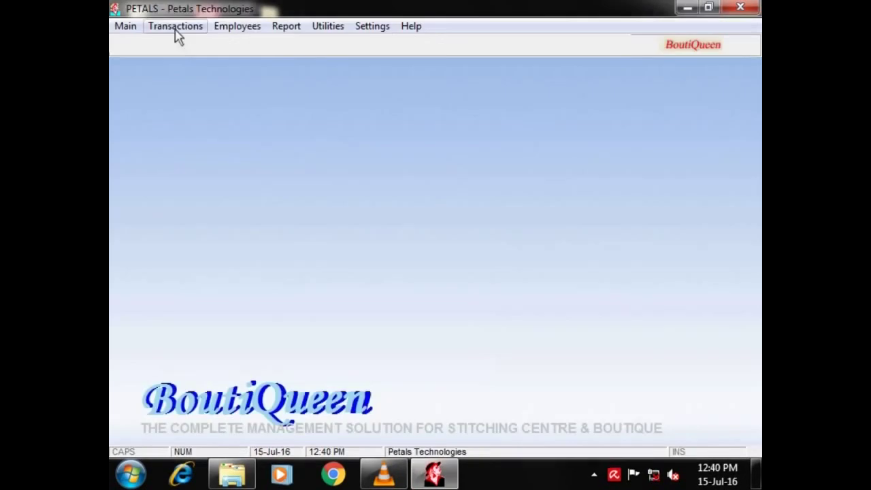
Start a new material item sale and fill in the customer's name and address for bill 1.
{"action": "left_click", "coordinate": [175, 27]}
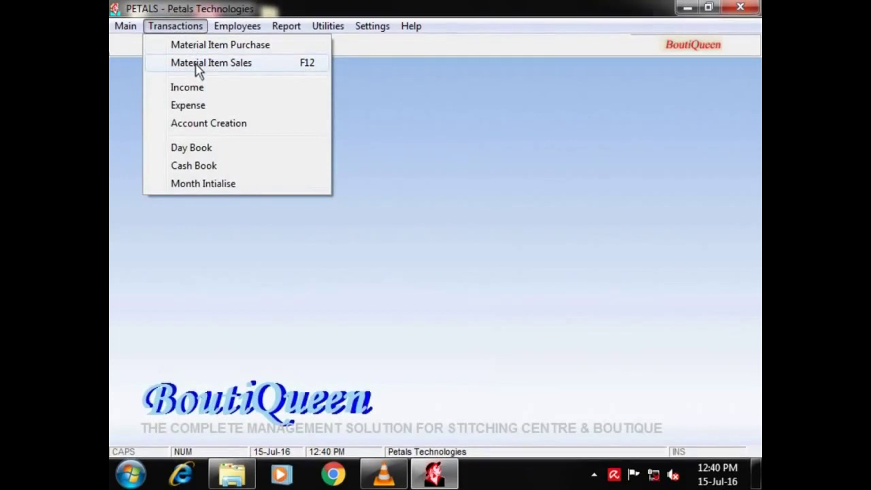
{"action": "left_click", "coordinate": [198, 69]}
{"action": "key", "text": "Tab"}
{"action": "type", "text": "Alpha"}
{"action": "key", "text": "Tab"}
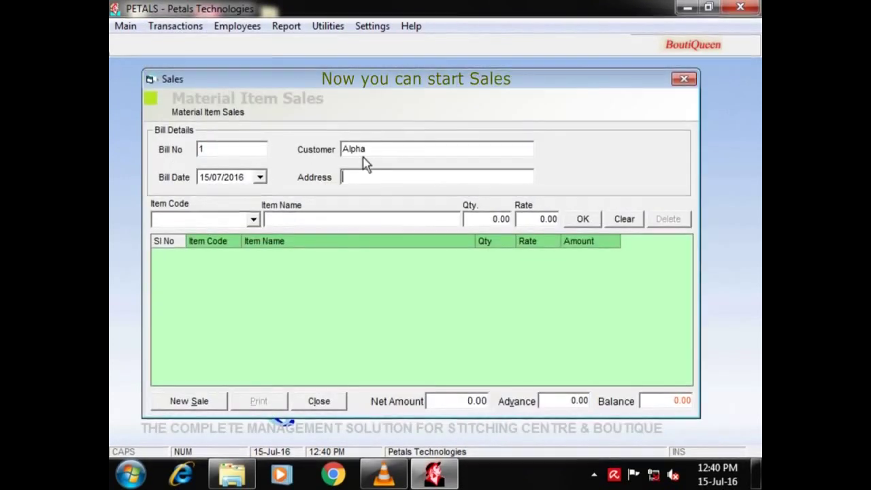
{"action": "type", "text": "Nangalore"}
{"action": "key", "text": "Tab"}
Look up item code 101, check its stock details, and add one Silk Saree at rate 9000 to the sale.
{"action": "type", "text": "10"}
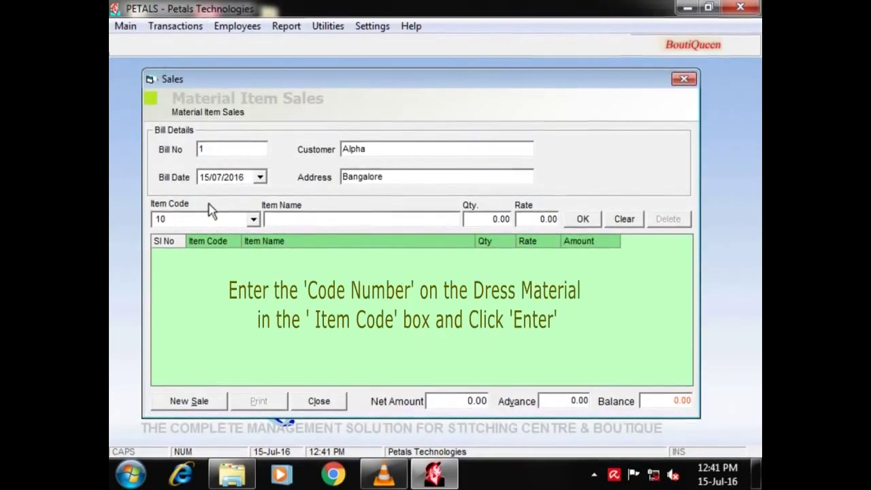
{"action": "type", "text": "1"}
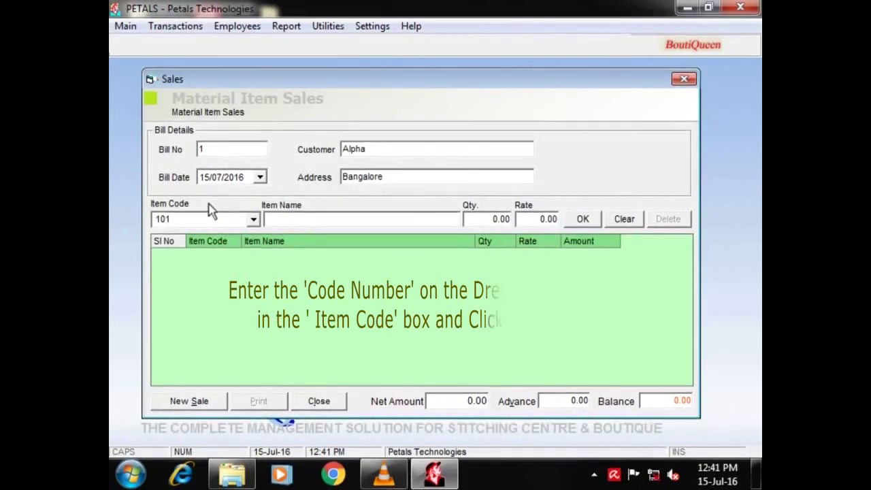
{"action": "key", "text": "Return"}
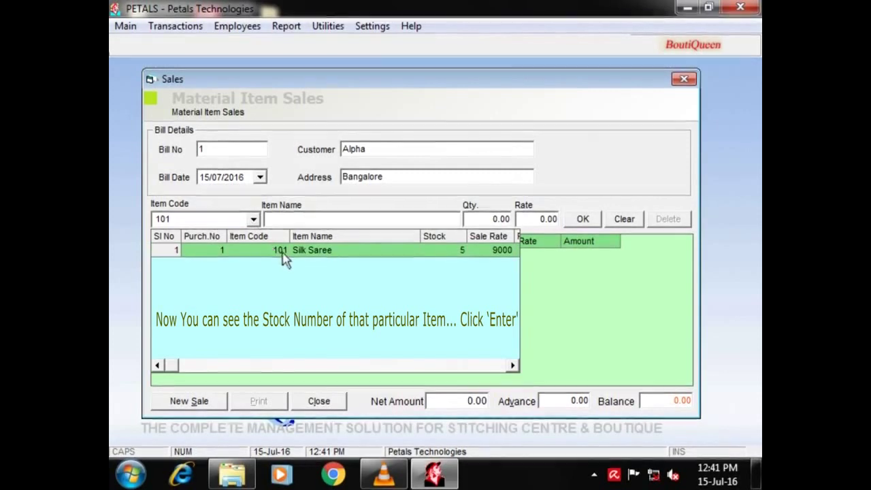
{"action": "left_click", "coordinate": [513, 367]}
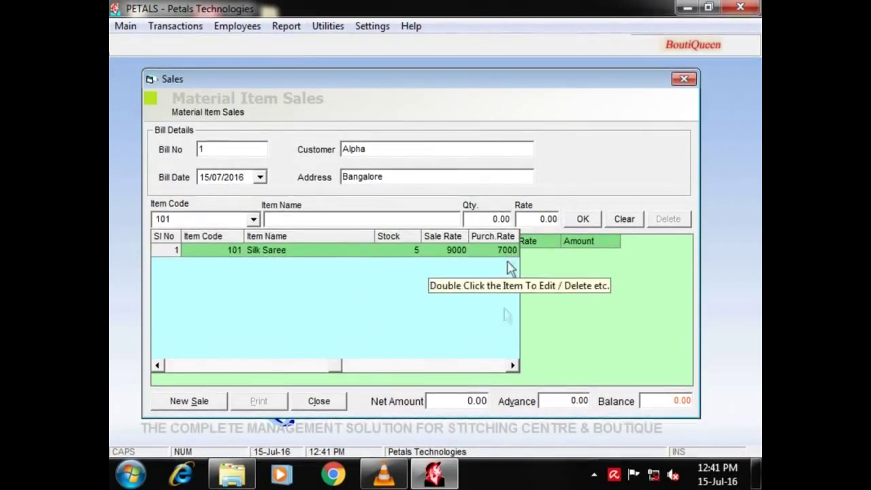
{"action": "key", "text": "Return"}
{"action": "type", "text": "1"}
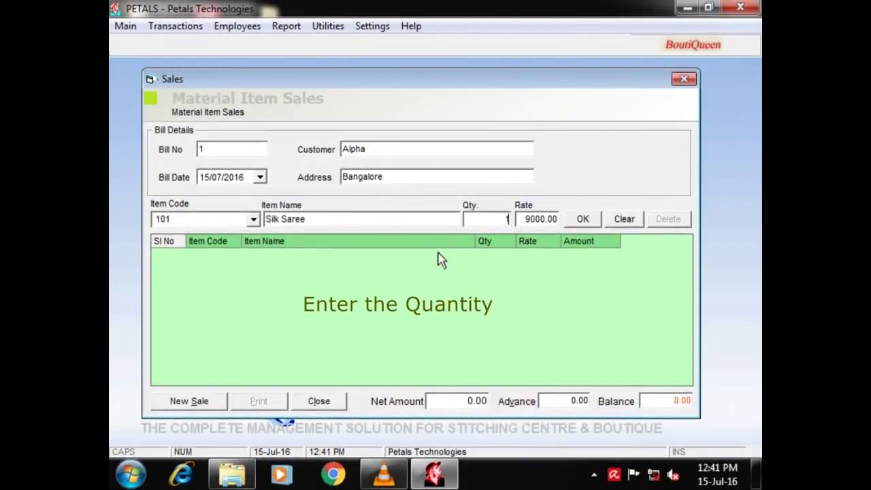
{"action": "key", "text": "Return"}
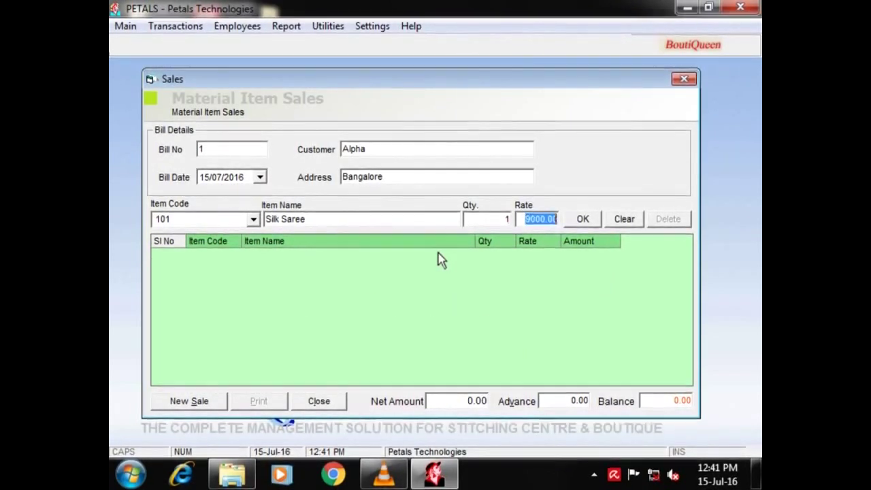
{"action": "key", "text": "Return"}
{"action": "key", "text": "Return"}
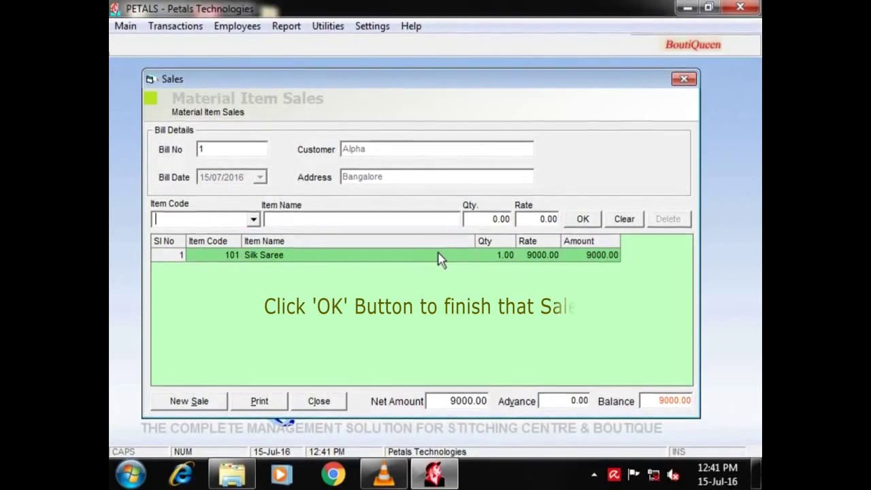
Add item code 105, Churidar Set, with quantity 2 at rate 800 to the sale.
{"action": "type", "text": "105"}
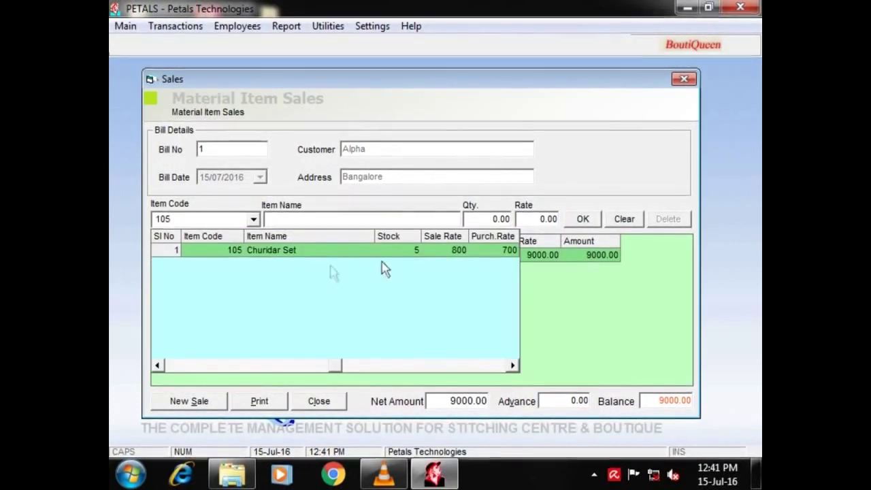
{"action": "left_click", "coordinate": [411, 260]}
{"action": "type", "text": "2"}
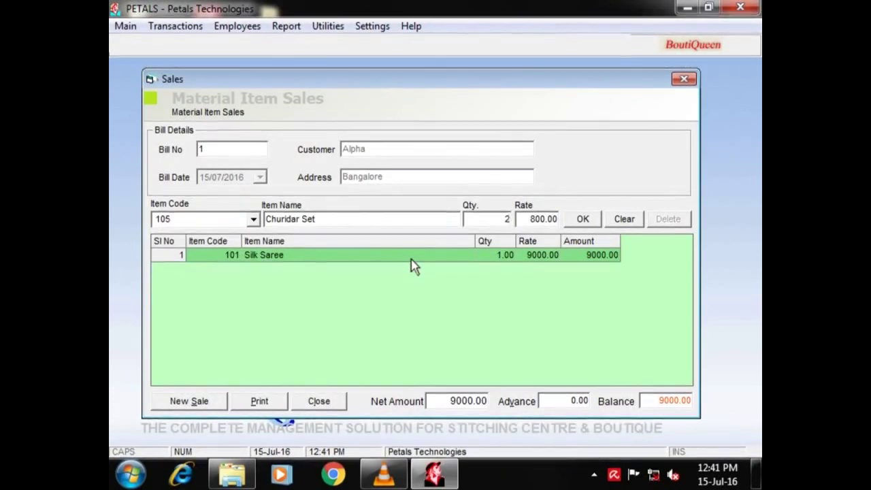
{"action": "key", "text": "Return"}
Add item code 107 with quantity 3 at rate 1000, and preview the printable bill.
{"action": "type", "text": "107"}
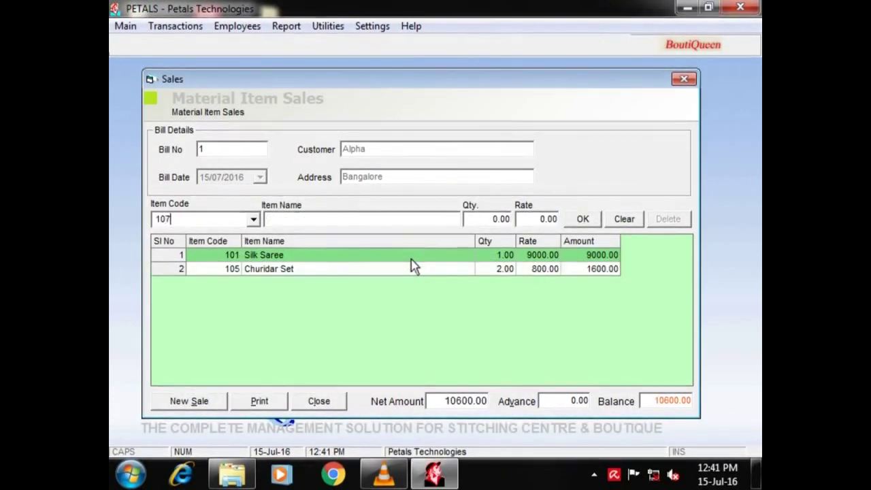
{"action": "key", "text": "Return"}
{"action": "type", "text": "3"}
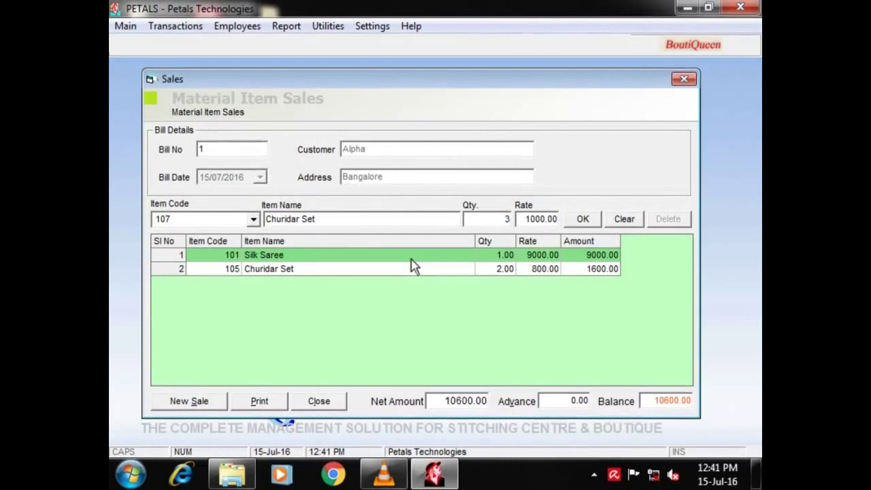
{"action": "key", "text": "Return"}
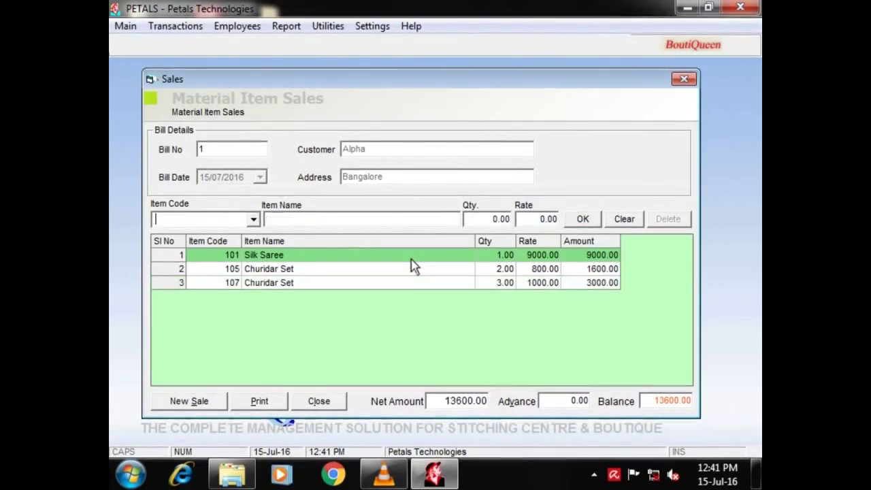
{"action": "left_click", "coordinate": [259, 401]}
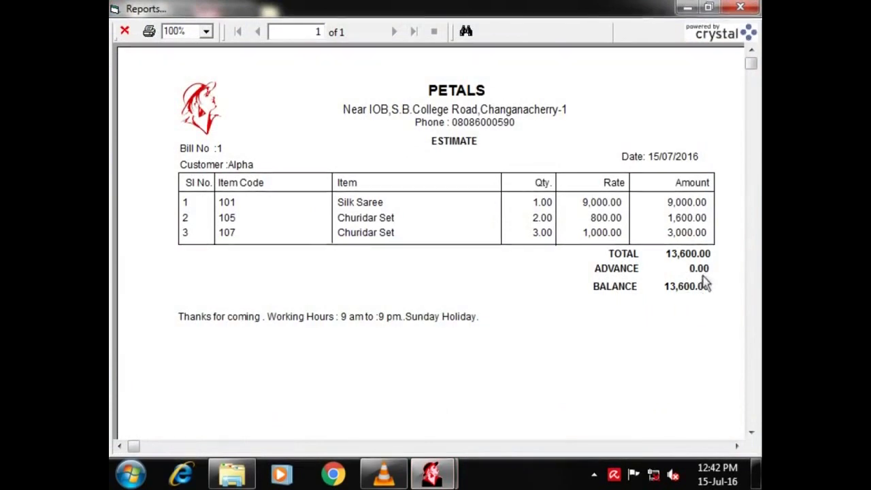
{"action": "key", "text": "alt+c"}
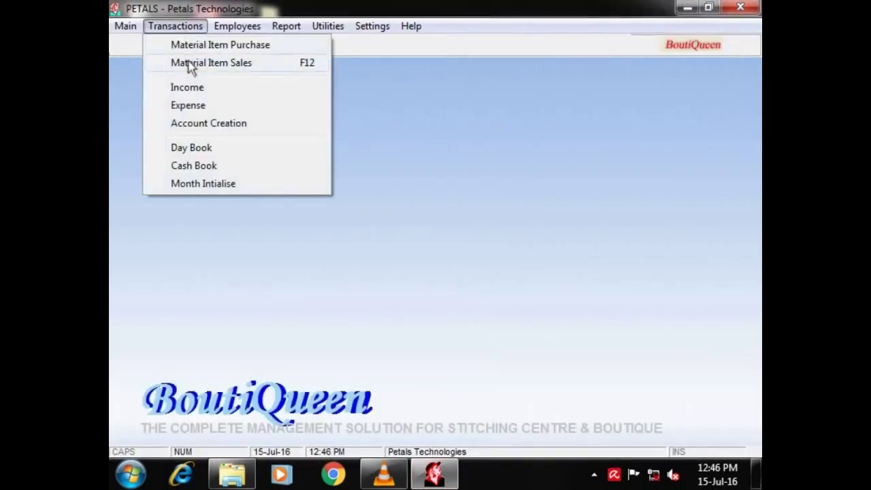
Start another material item sale with bill number 3 and fill in the customer's name and address.
{"action": "left_click", "coordinate": [192, 68]}
{"action": "type", "text": "3"}
{"action": "left_click", "coordinate": [350, 151]}
{"action": "type", "text": "Gamma"}
{"action": "key", "text": "Tab"}
{"action": "type", "text": "Kochi"}
Select item code 105 for the sale and try to enter a quantity of 5.
{"action": "left_click", "coordinate": [212, 217]}
{"action": "type", "text": "105"}
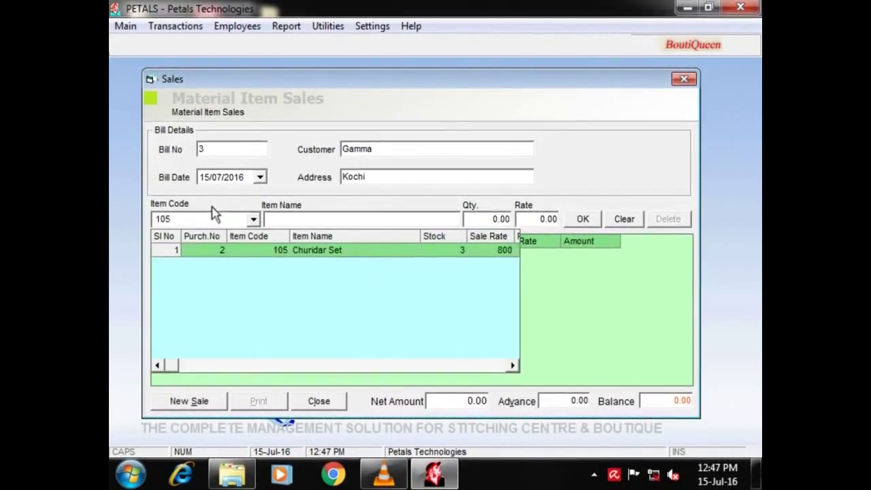
{"action": "double_click", "coordinate": [465, 256]}
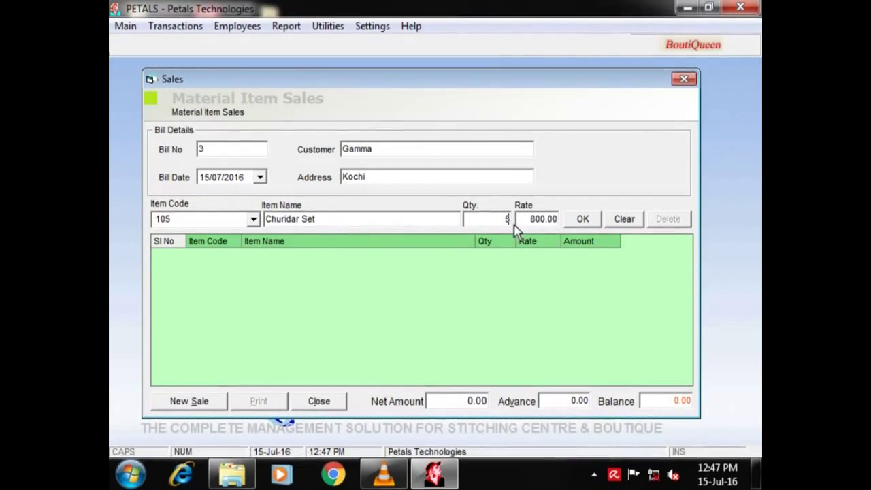
{"action": "key", "text": "Return"}
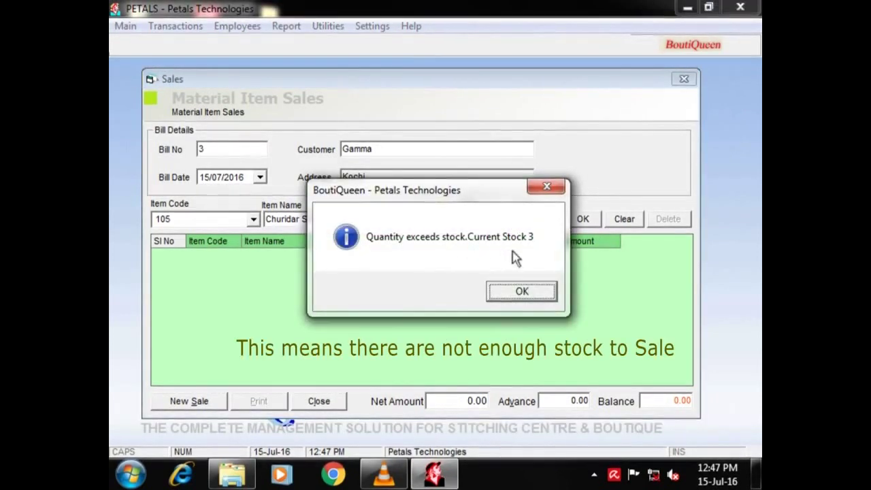
{"action": "left_click", "coordinate": [523, 293]}
Set the Churidar Set quantity to 3 and add the line at rate 800.
{"action": "type", "text": "3"}
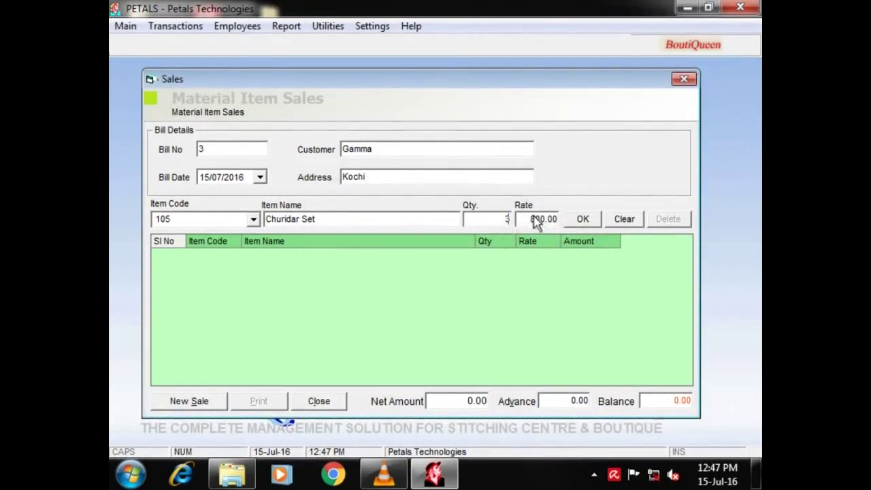
{"action": "key", "text": "Return"}
{"action": "key", "text": "Return"}
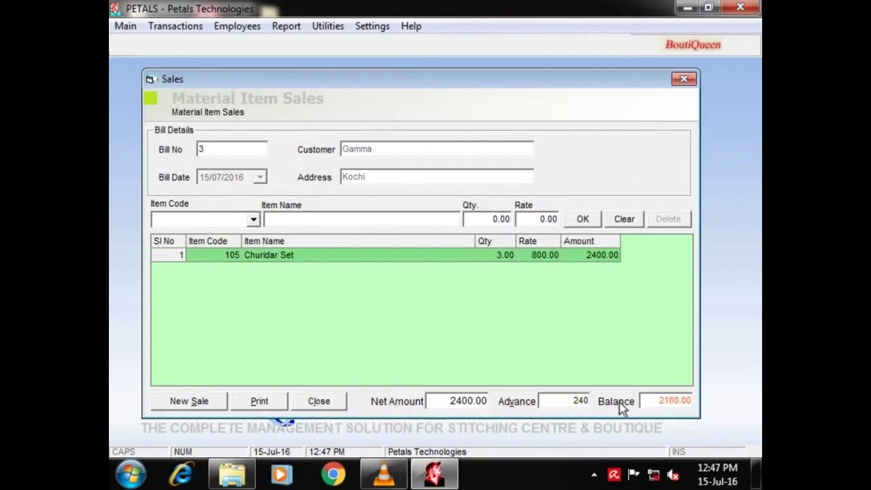
Record an advance of 2400 on bill 3 and preview the printable bill.
{"action": "left_click", "coordinate": [261, 403]}
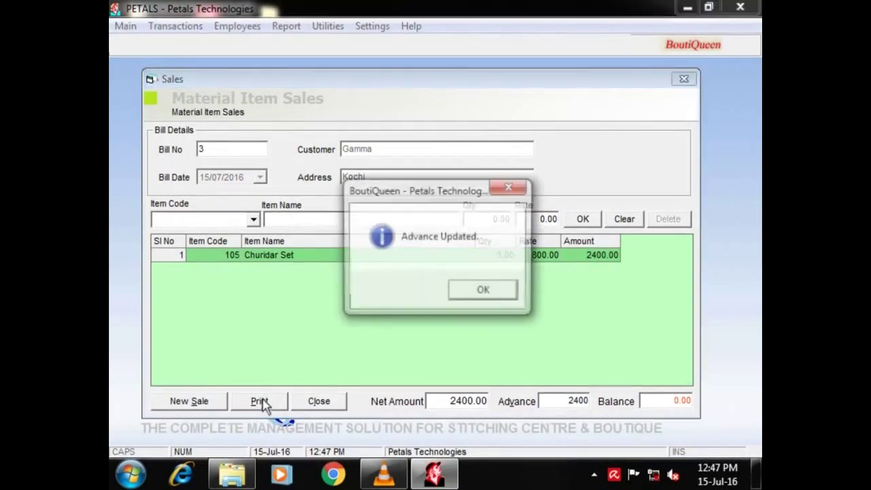
{"action": "left_click", "coordinate": [473, 293]}
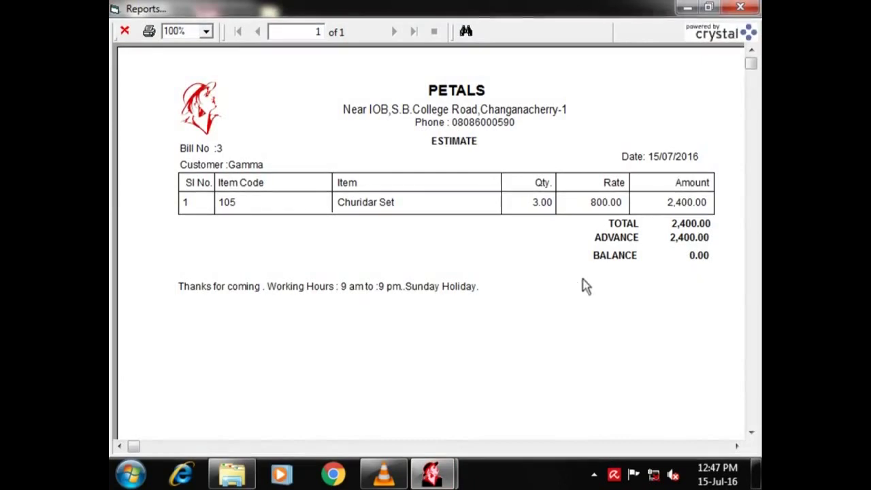
View the material stock report sorted by supplier and close it.
{"action": "left_click", "coordinate": [286, 26]}
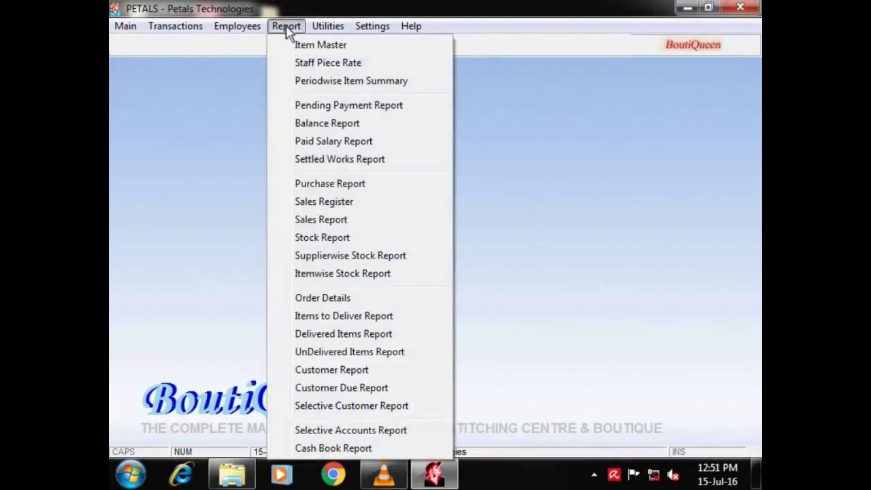
{"action": "left_click", "coordinate": [322, 237]}
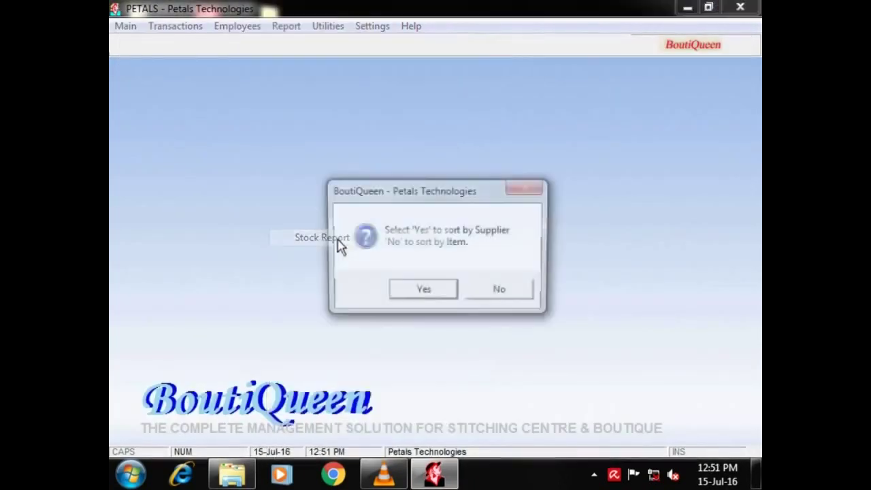
{"action": "left_click", "coordinate": [422, 293]}
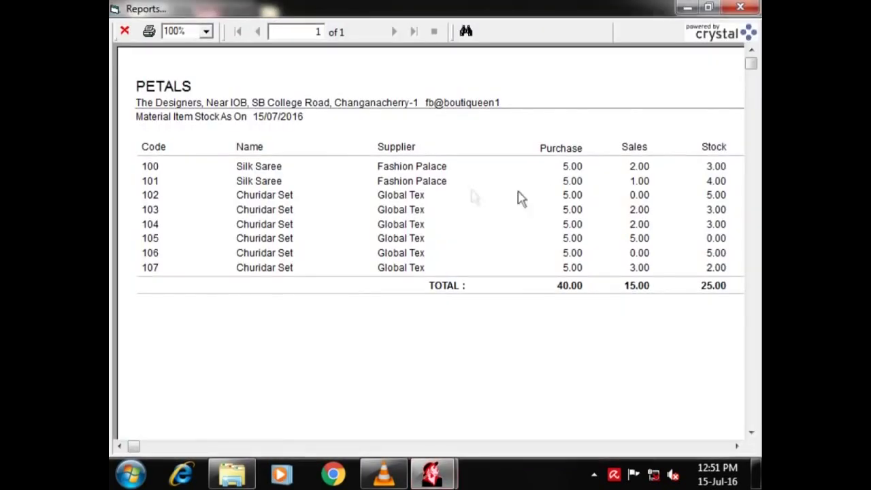
{"action": "key", "text": "alt+c"}
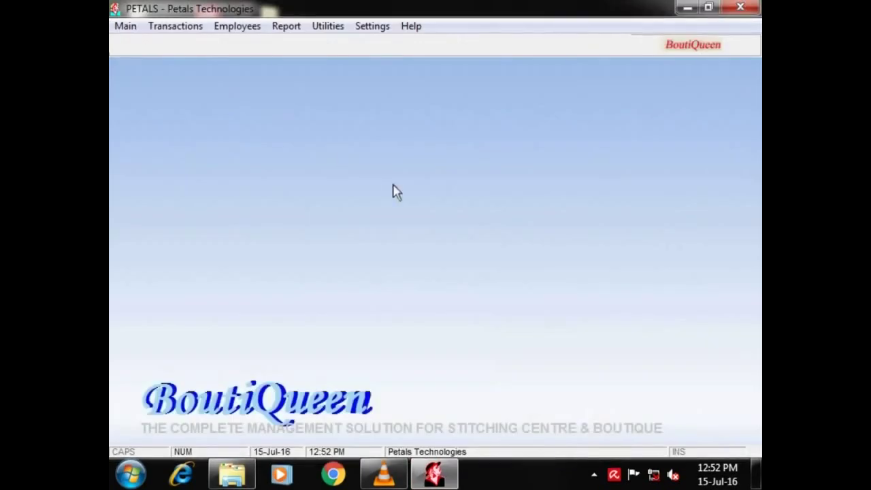
View the supplierwise stock report across to its stock value column and close it.
{"action": "left_click", "coordinate": [287, 26]}
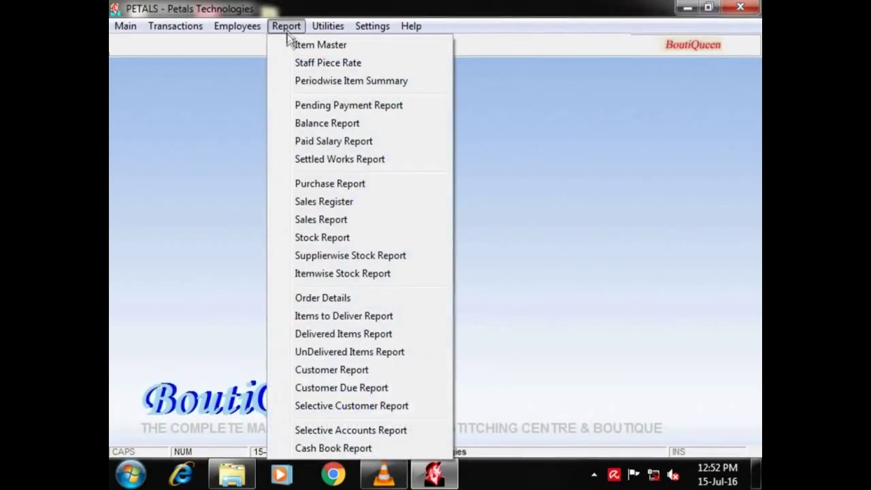
{"action": "left_click", "coordinate": [334, 257]}
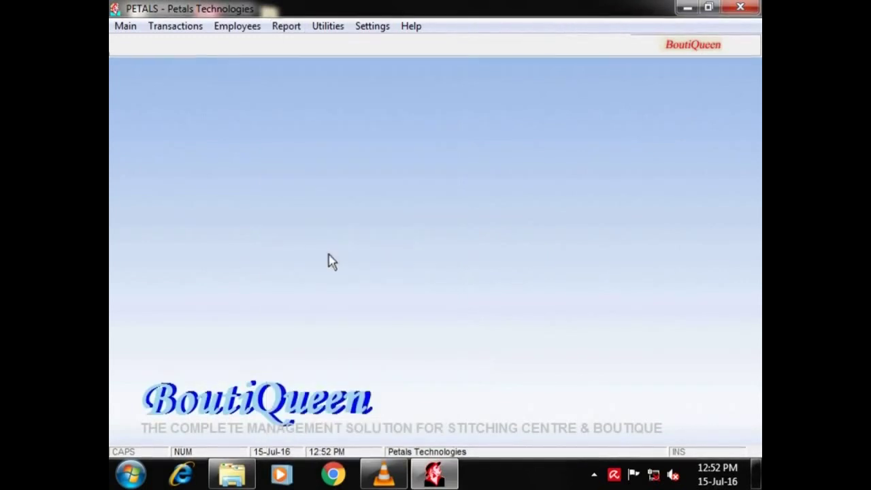
{"action": "scroll", "coordinate": [586, 245], "scroll_direction": "right", "scroll_amount": 3}
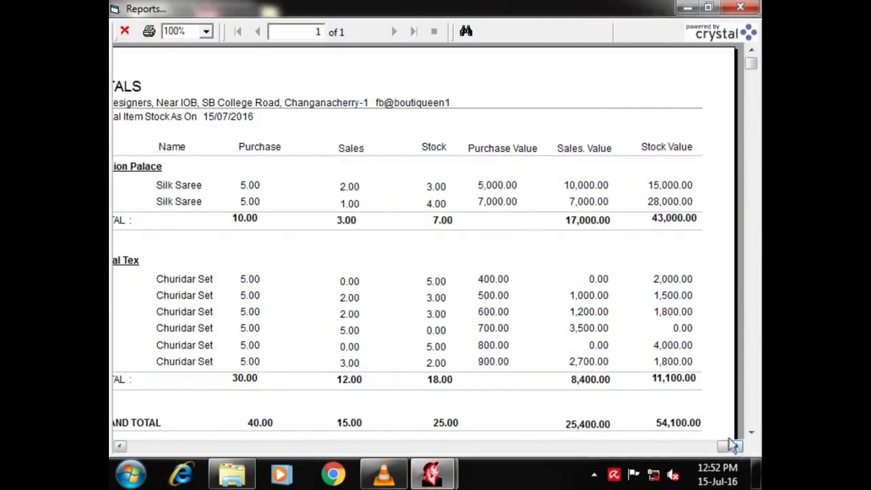
{"action": "left_click", "coordinate": [126, 31]}
Open the itemwise stock report to review purchases, sales and stock per item.
{"action": "left_click", "coordinate": [287, 27]}
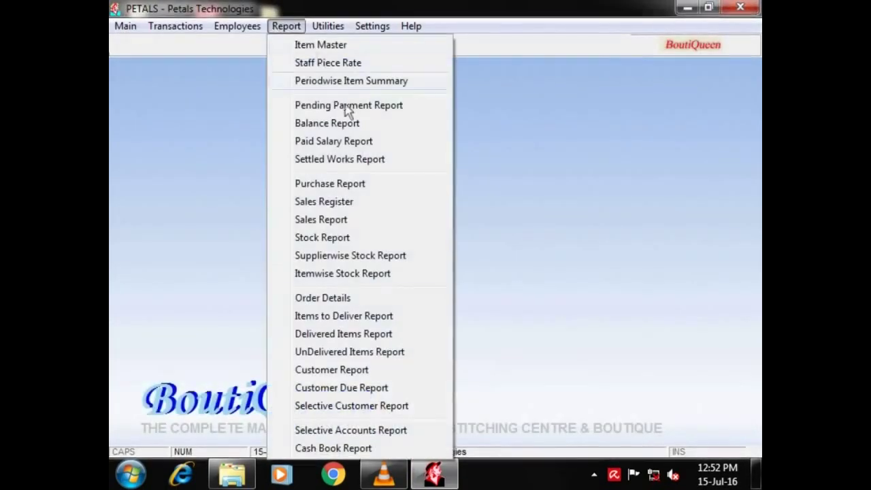
{"action": "left_click", "coordinate": [337, 274]}
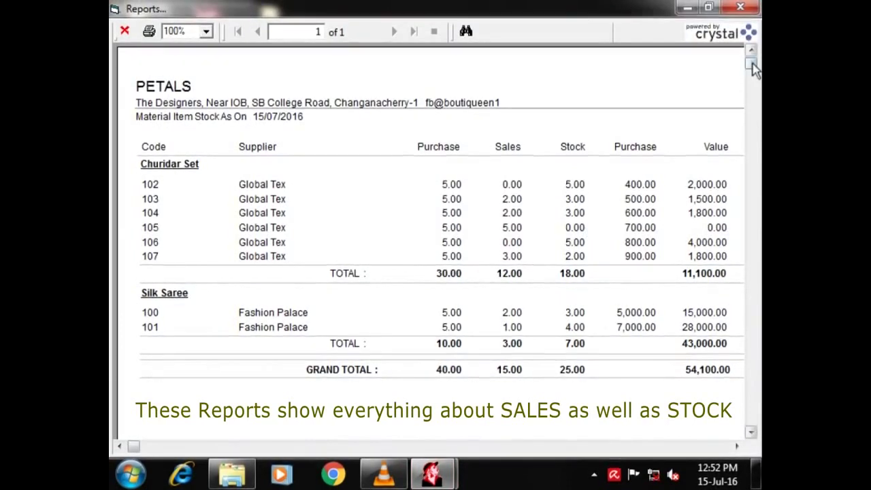
Review the itemwise material stock report down to its grand total.
{"action": "left_click_drag", "start_coordinate": [753, 68], "coordinate": [754, 88]}
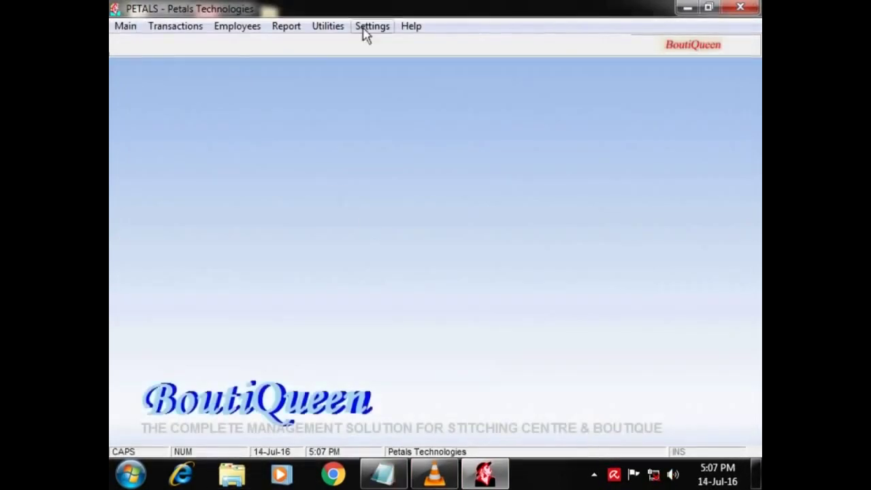
Create a new user with a user name, a password and General access, and close the new user form.
{"action": "left_click", "coordinate": [366, 31]}
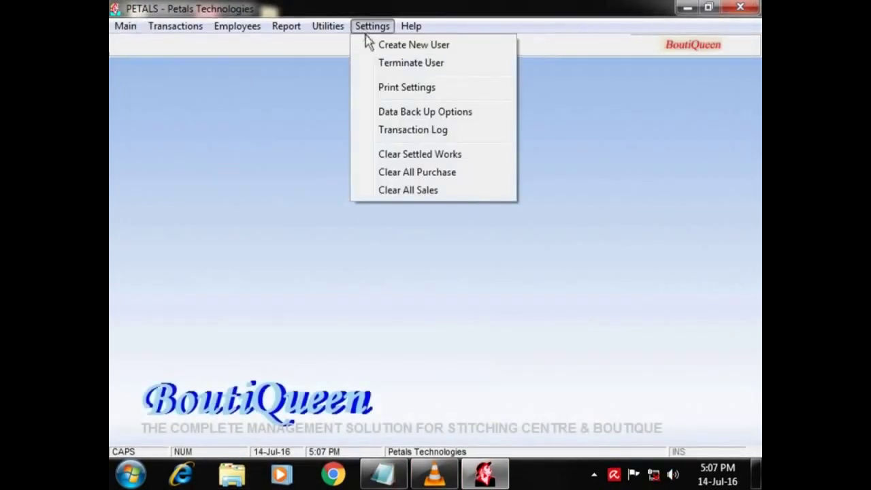
{"action": "left_click", "coordinate": [399, 46]}
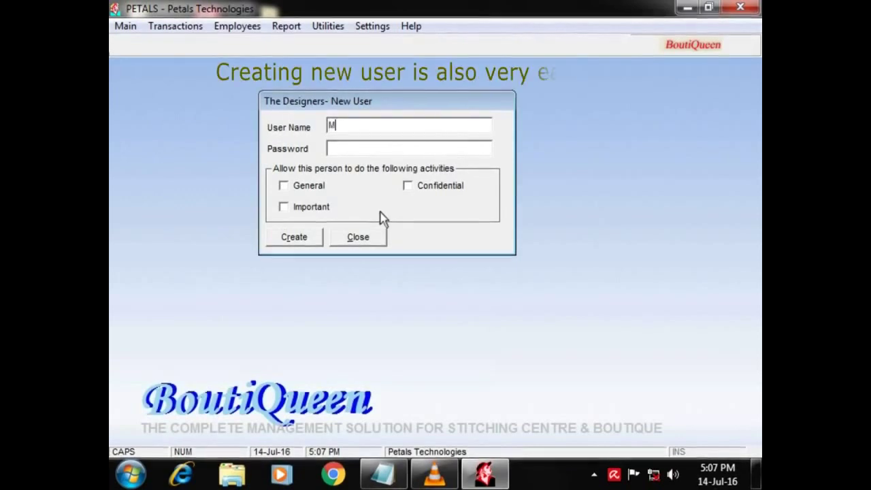
{"action": "type", "text": "Madhuri"}
{"action": "left_click", "coordinate": [340, 151]}
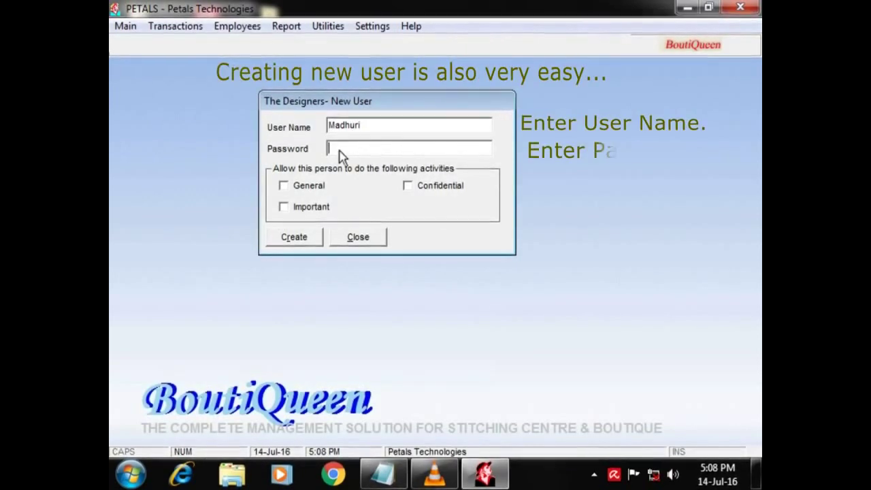
{"action": "type", "text": "******"}
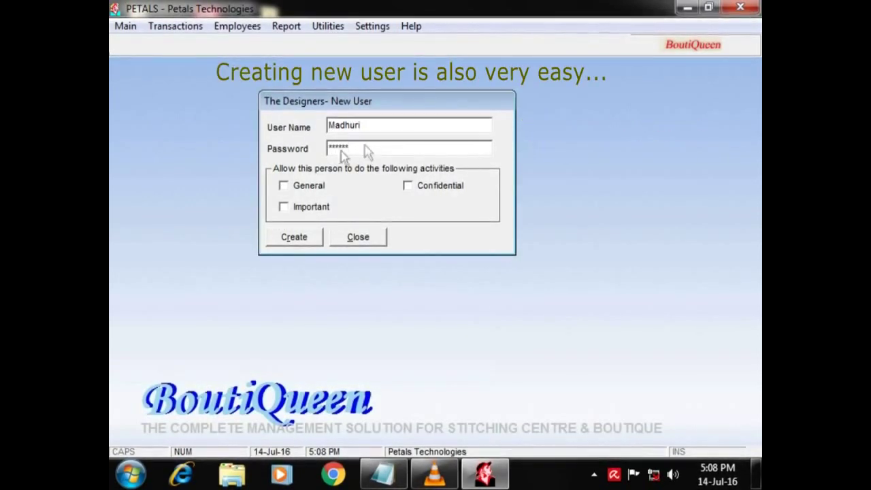
{"action": "left_click", "coordinate": [289, 189]}
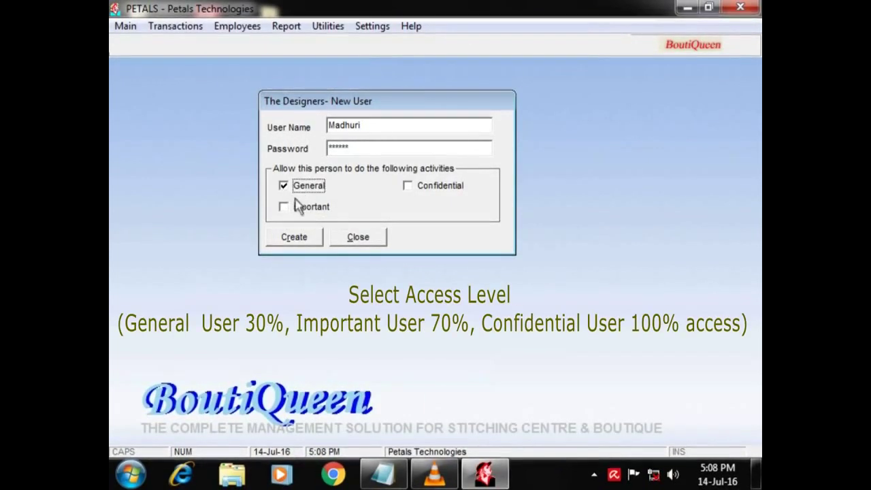
{"action": "left_click", "coordinate": [302, 244]}
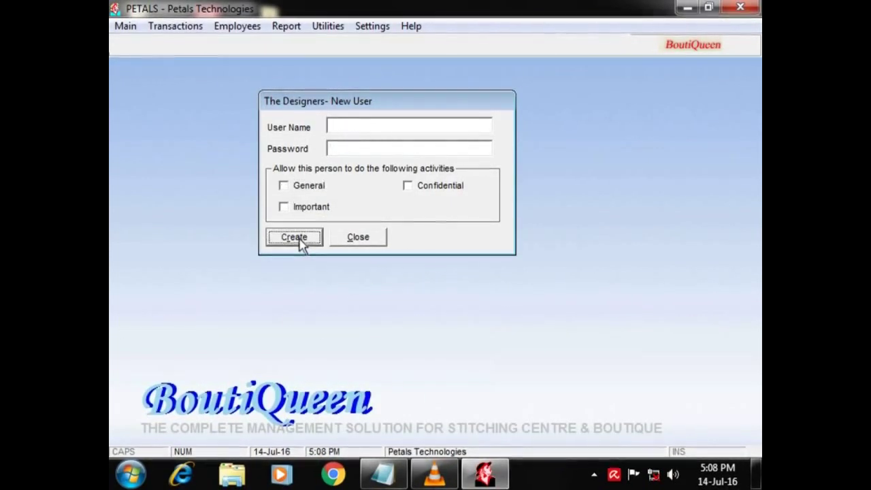
{"action": "left_click", "coordinate": [355, 239]}
Open the user termination form and select the newly created user to view the account's access level.
{"action": "left_click", "coordinate": [371, 28]}
{"action": "left_click", "coordinate": [386, 65]}
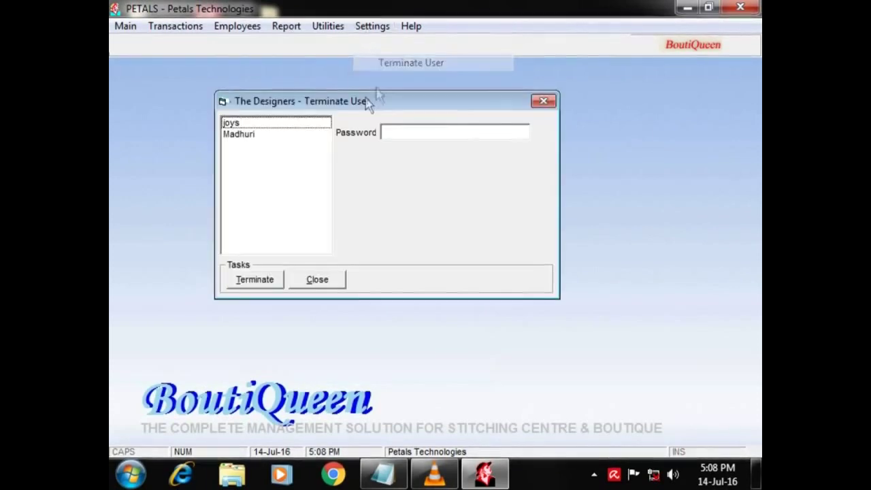
{"action": "left_click", "coordinate": [239, 135]}
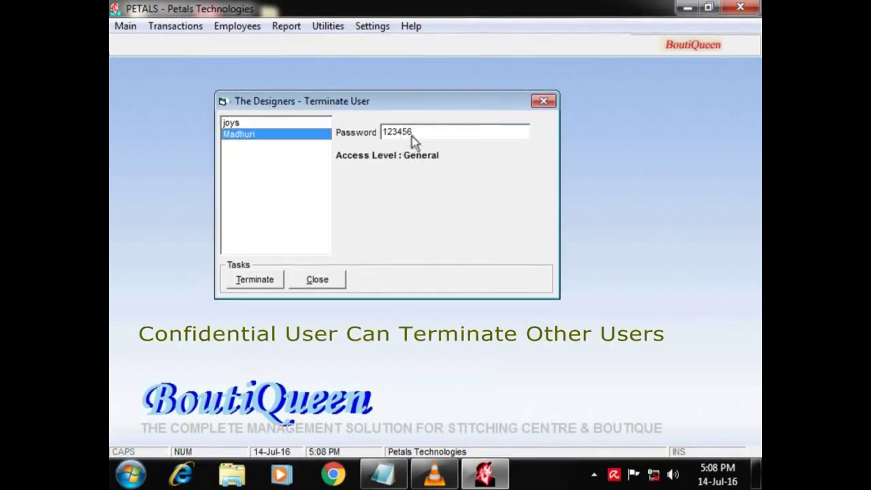